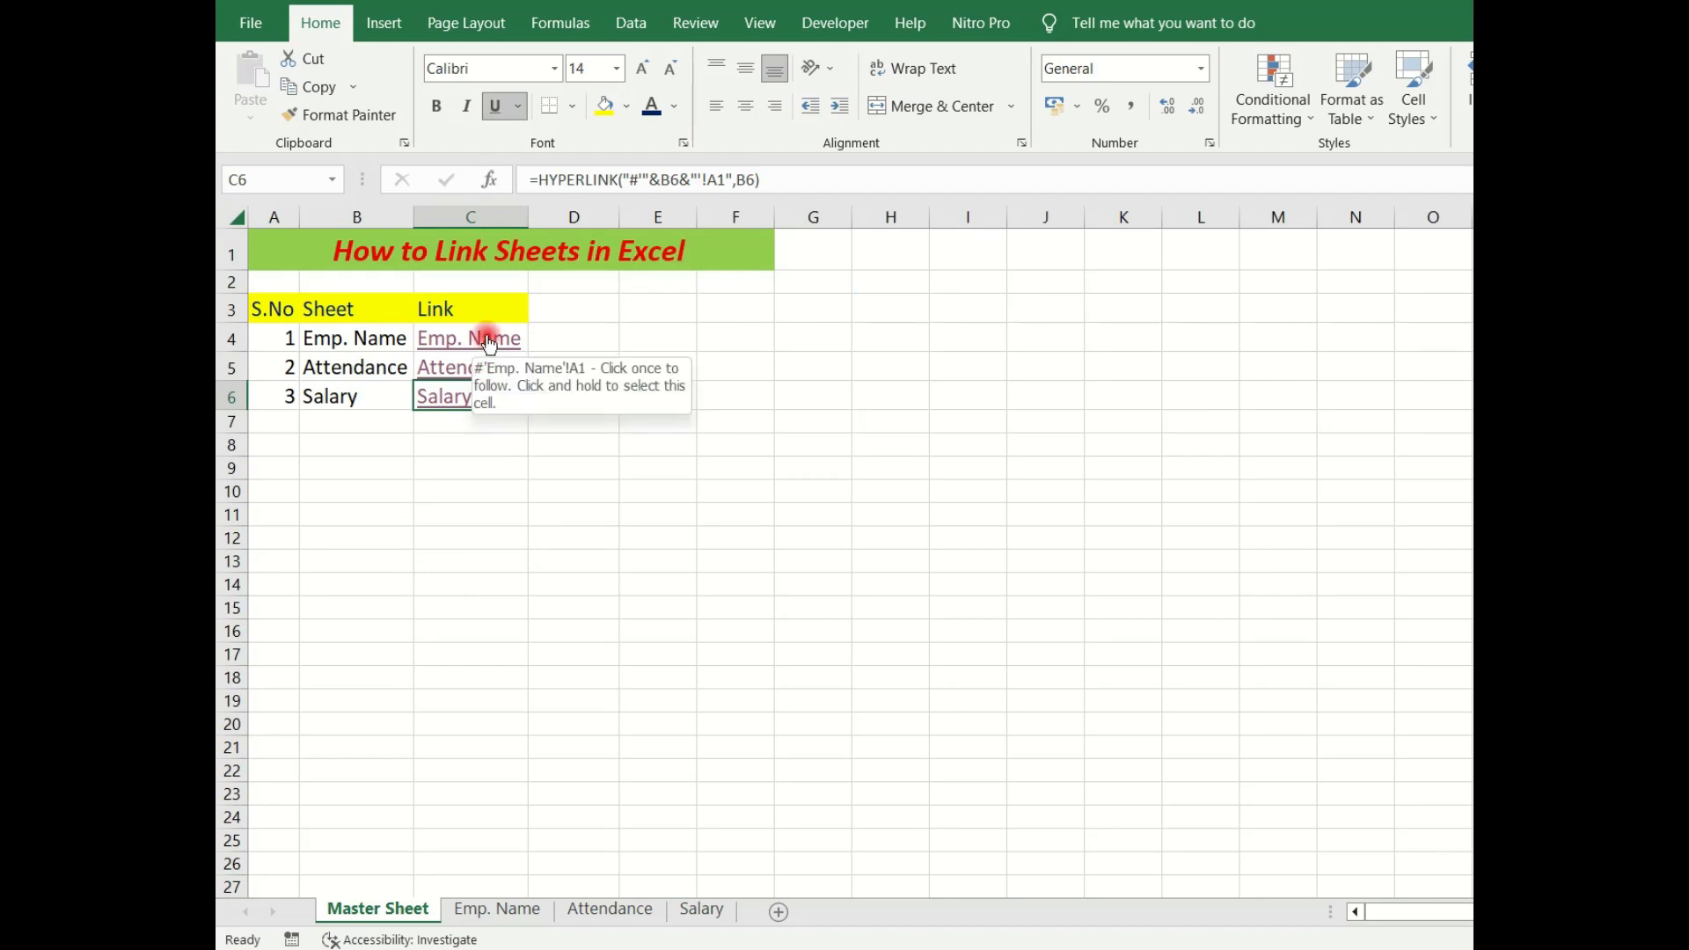
Step: Test the Emp. Name and Attendance links in the Link column, returning to the Master Sheet after each
left_click(489, 341)
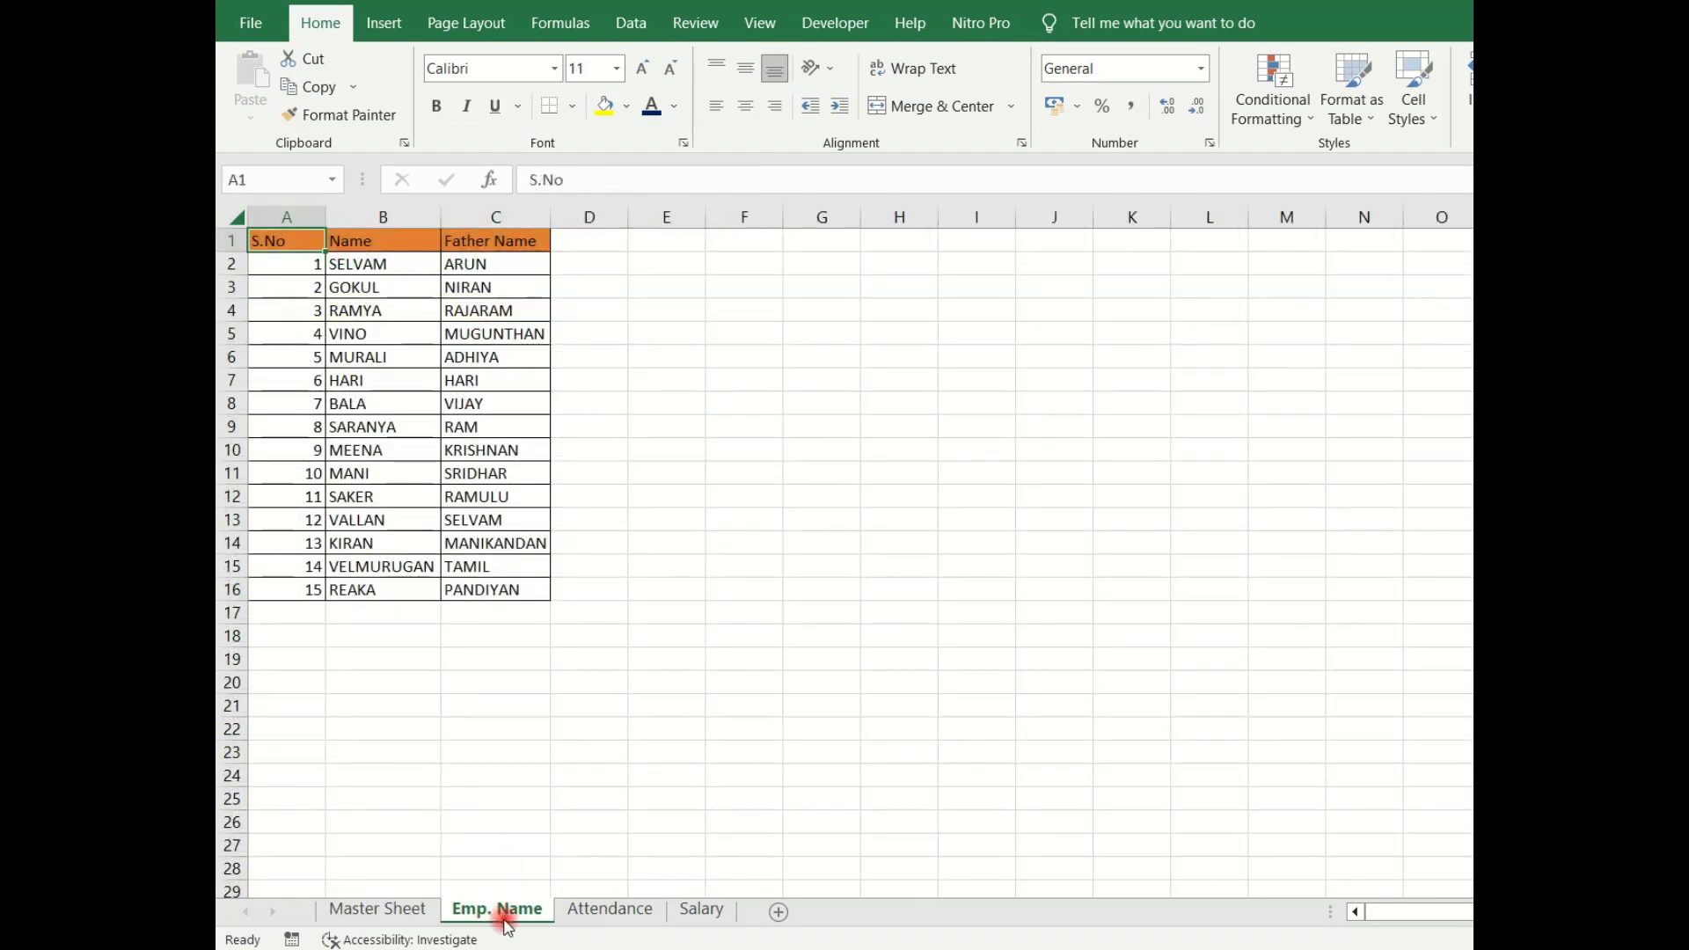
left_click(410, 920)
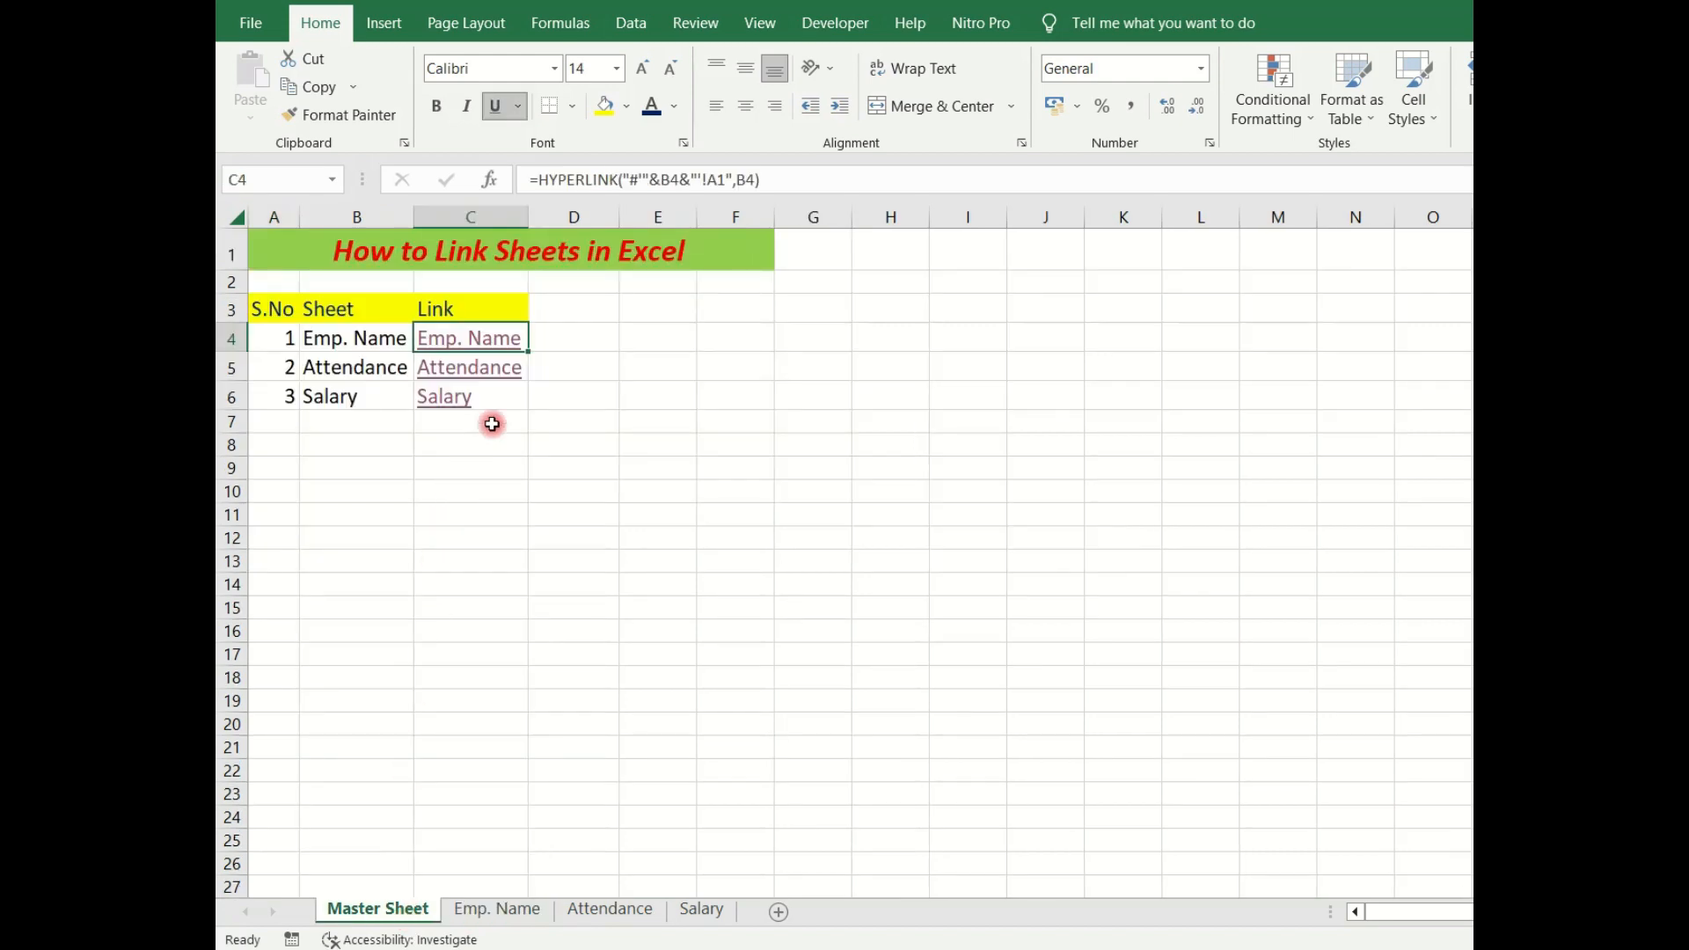
left_click(514, 377)
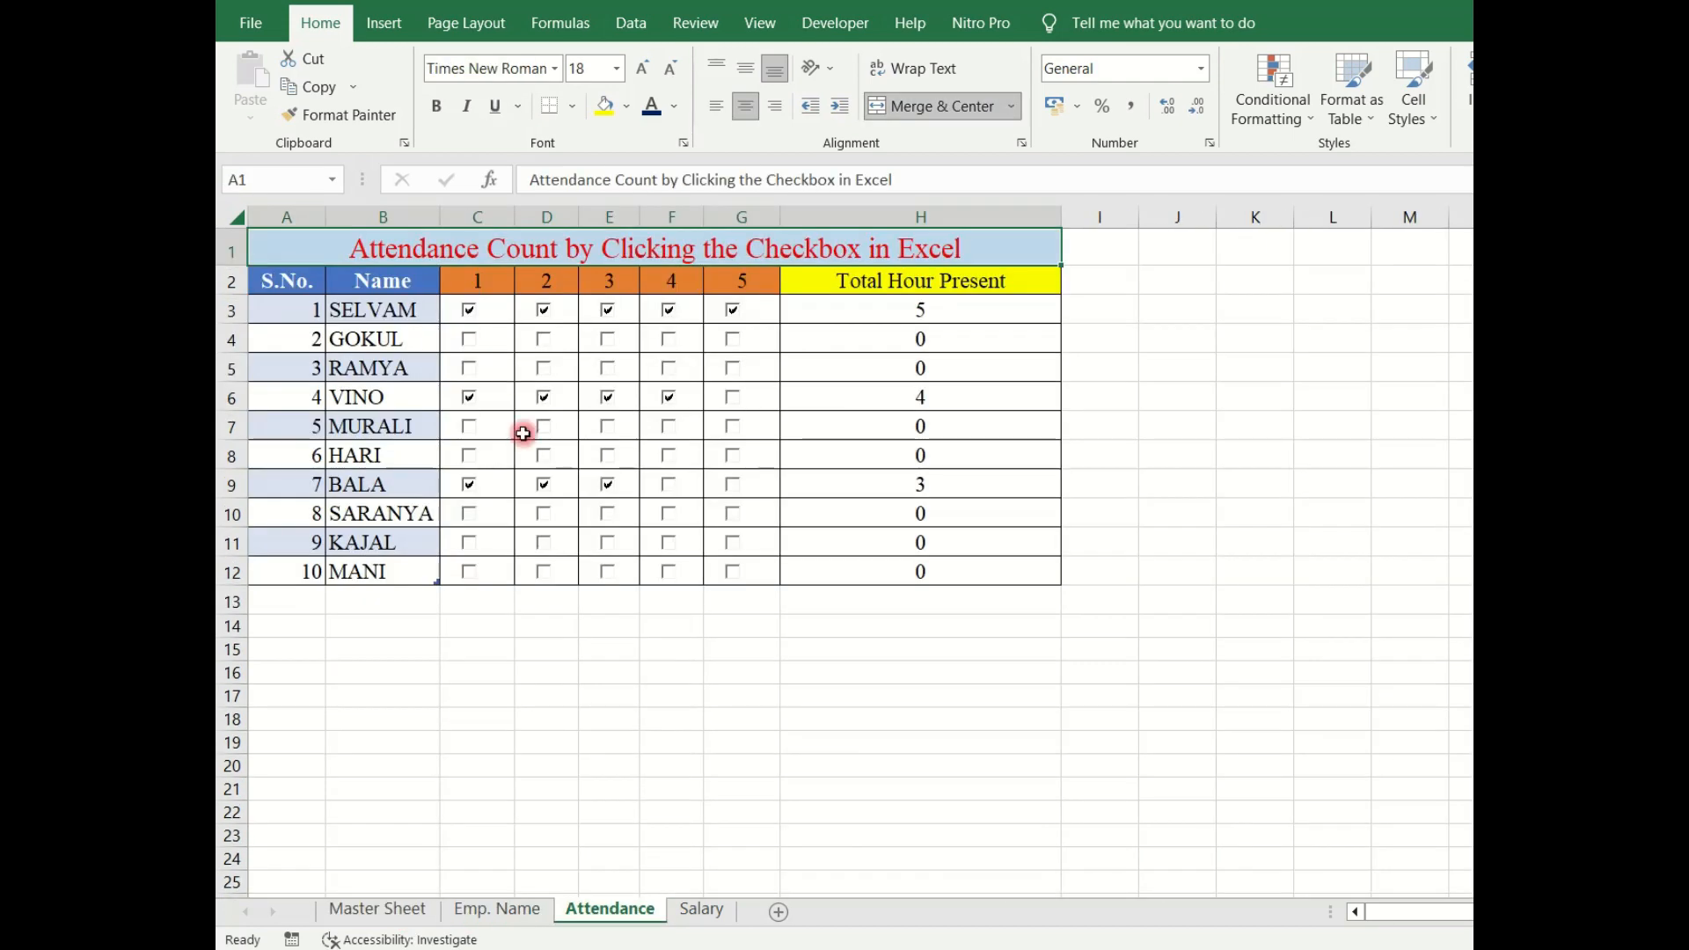
left_click(403, 910)
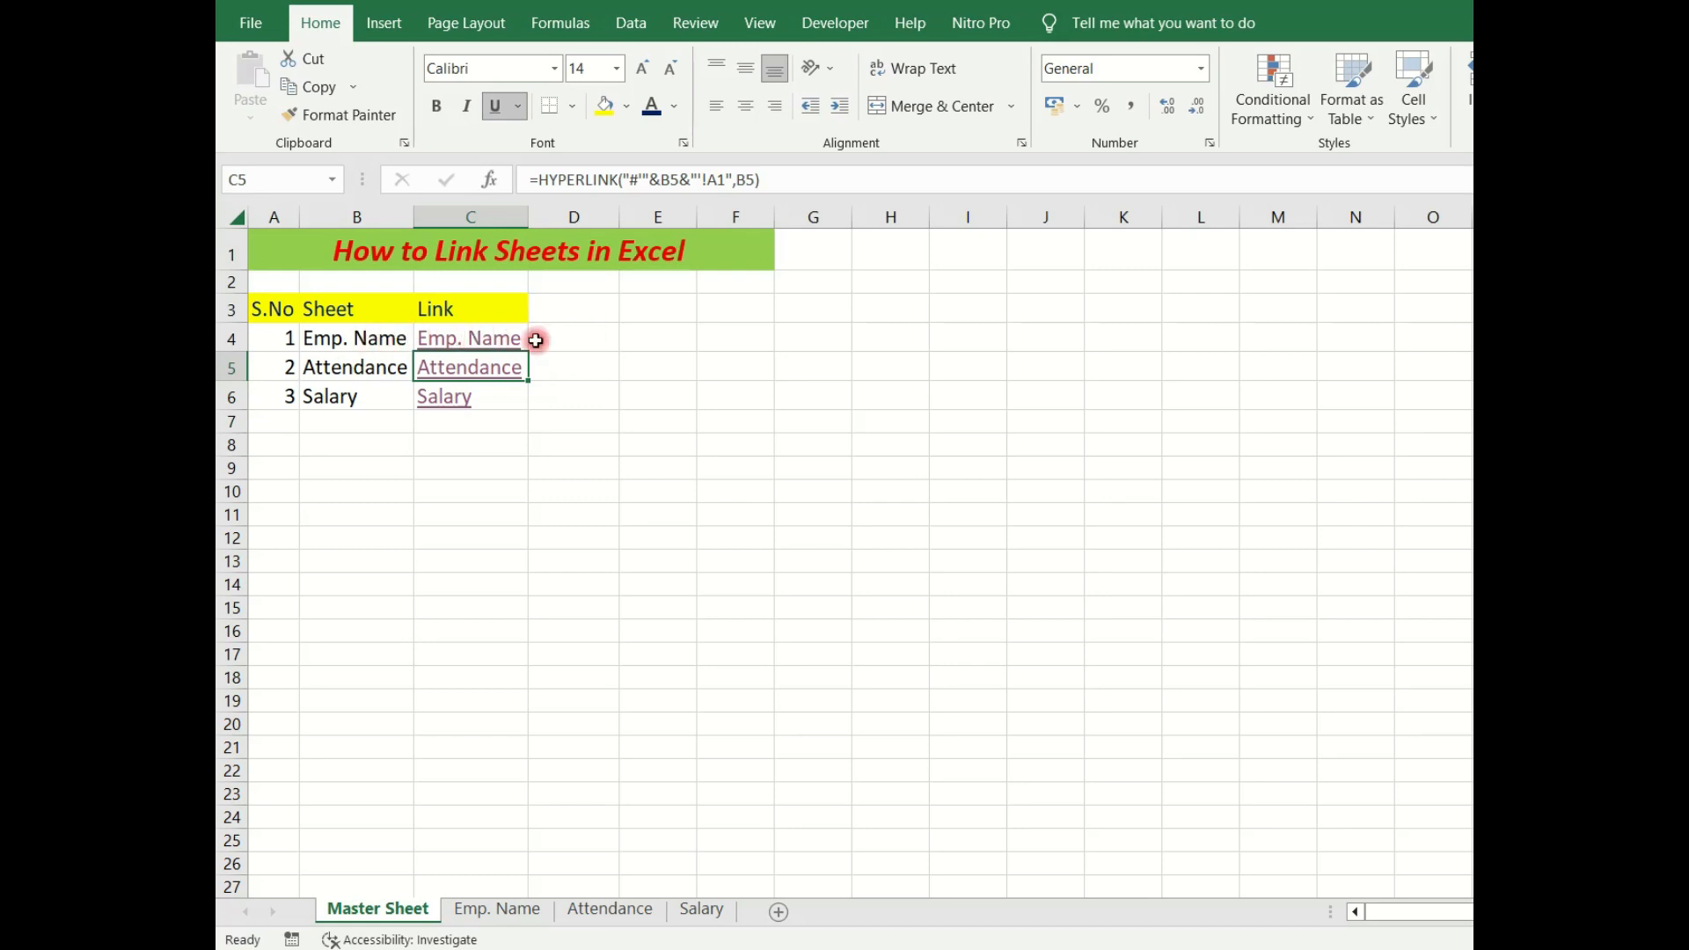
Step: Begin inserting a hyperlink in cell D4, beside the Emp. Name link on the Master Sheet
left_click(589, 338)
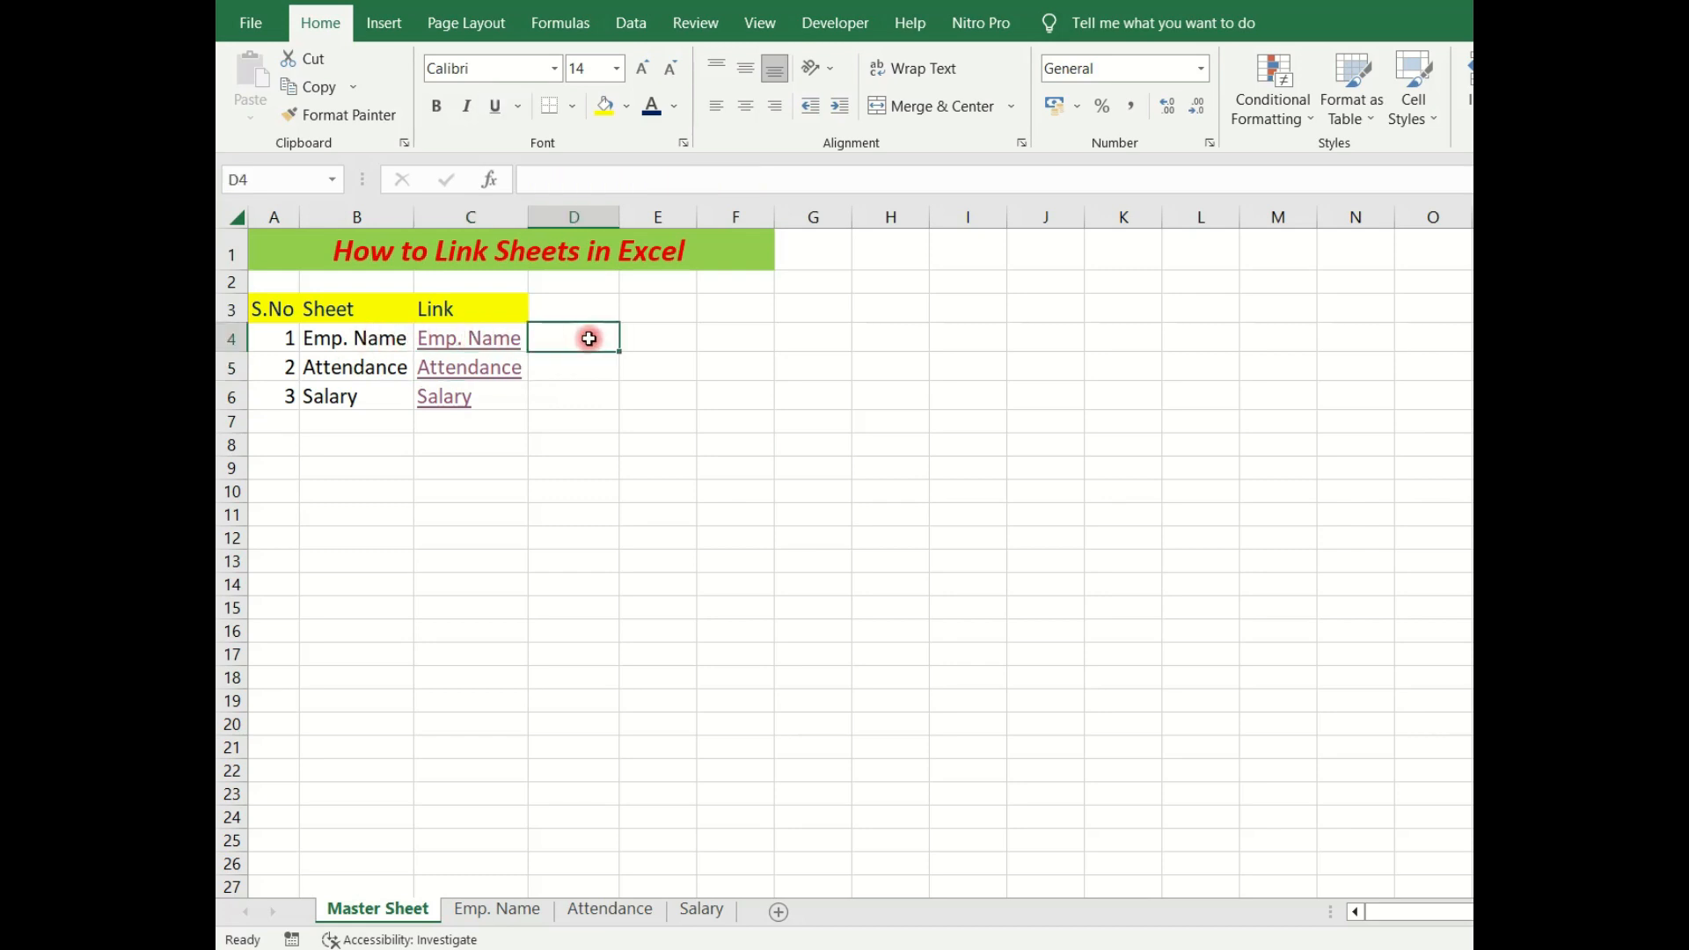
right_click(589, 338)
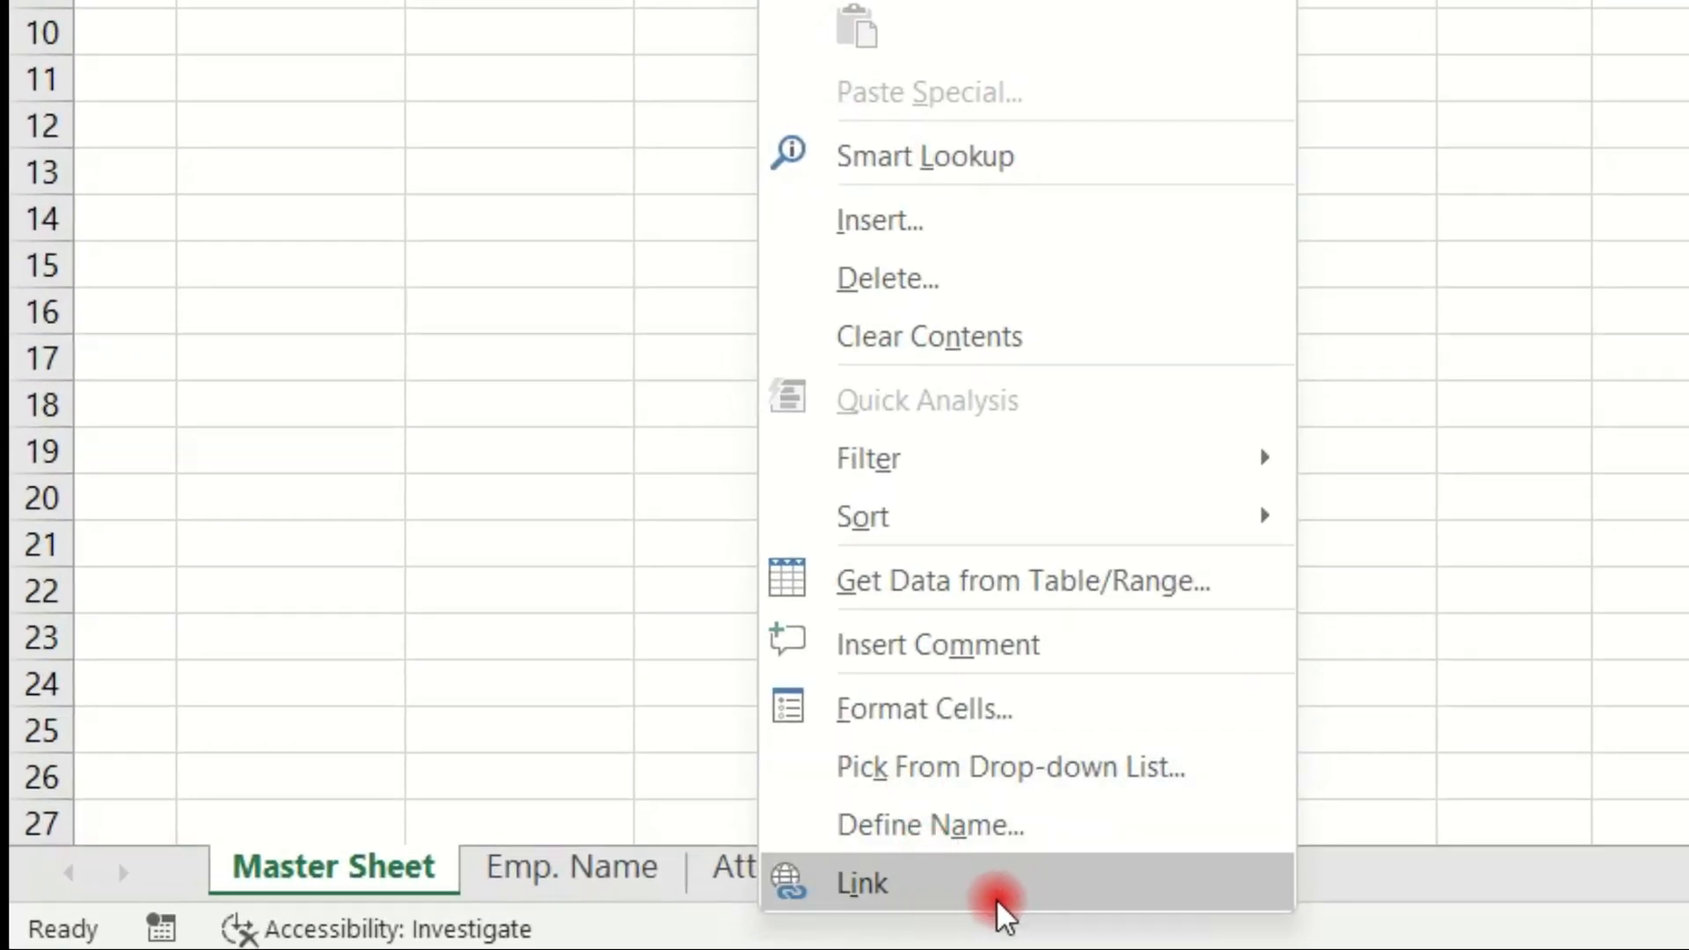
left_click(879, 893)
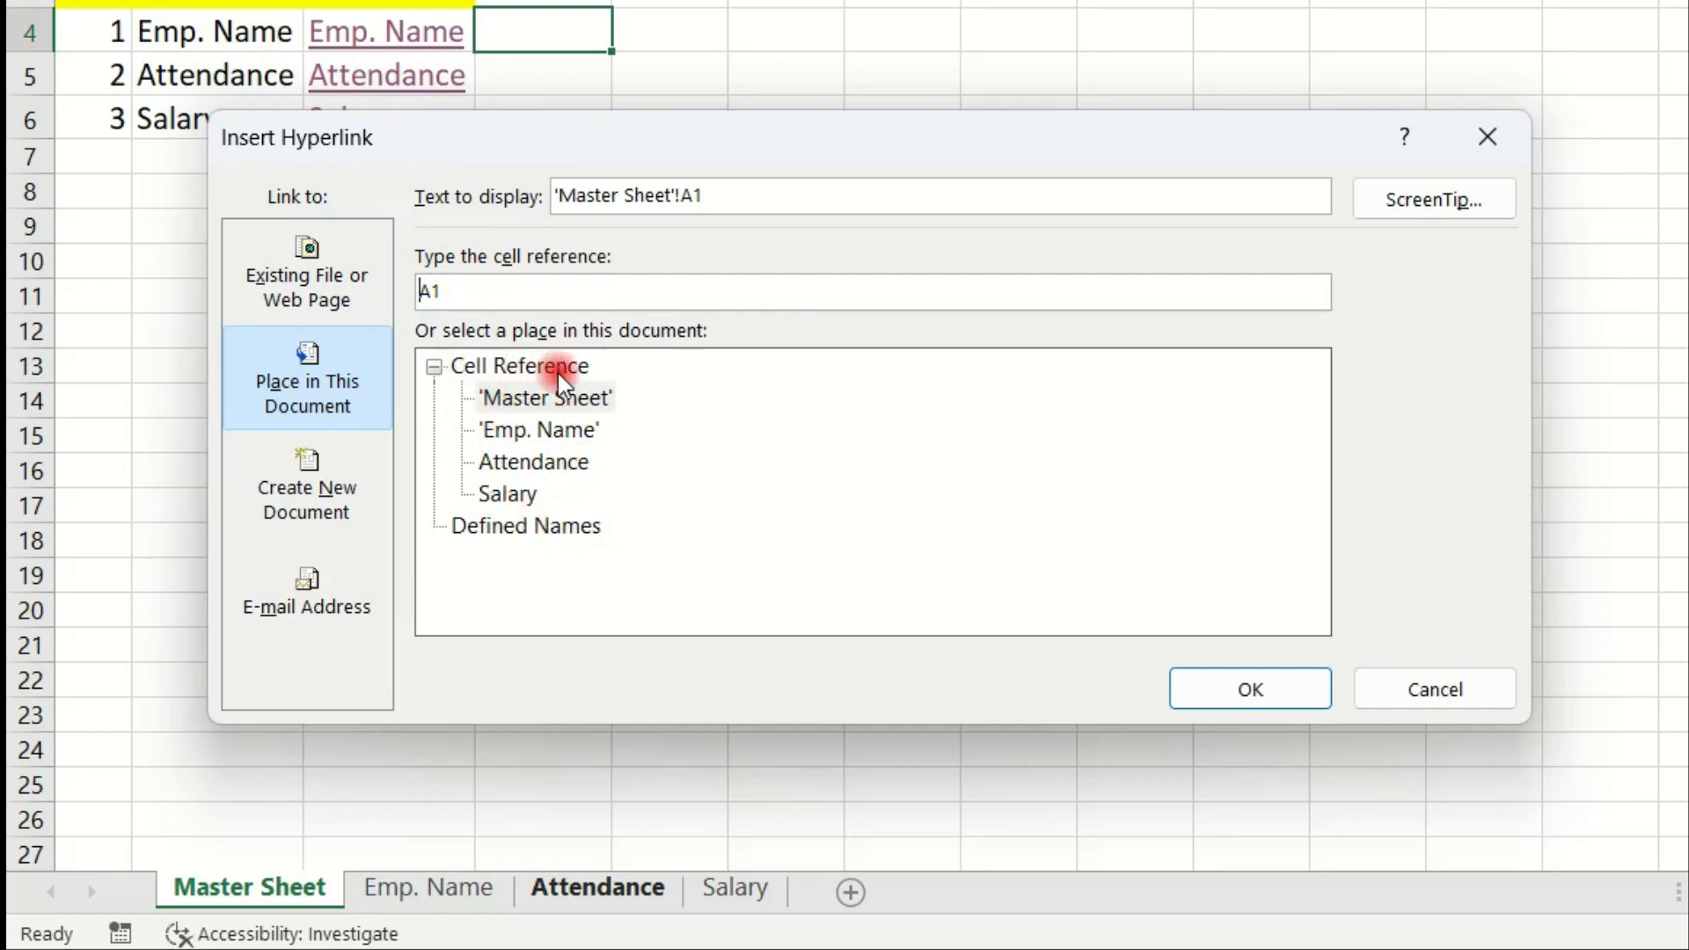
Step: Examine the hyperlink options for existing files and web pages, including the current folder and browsed pages
left_click(333, 303)
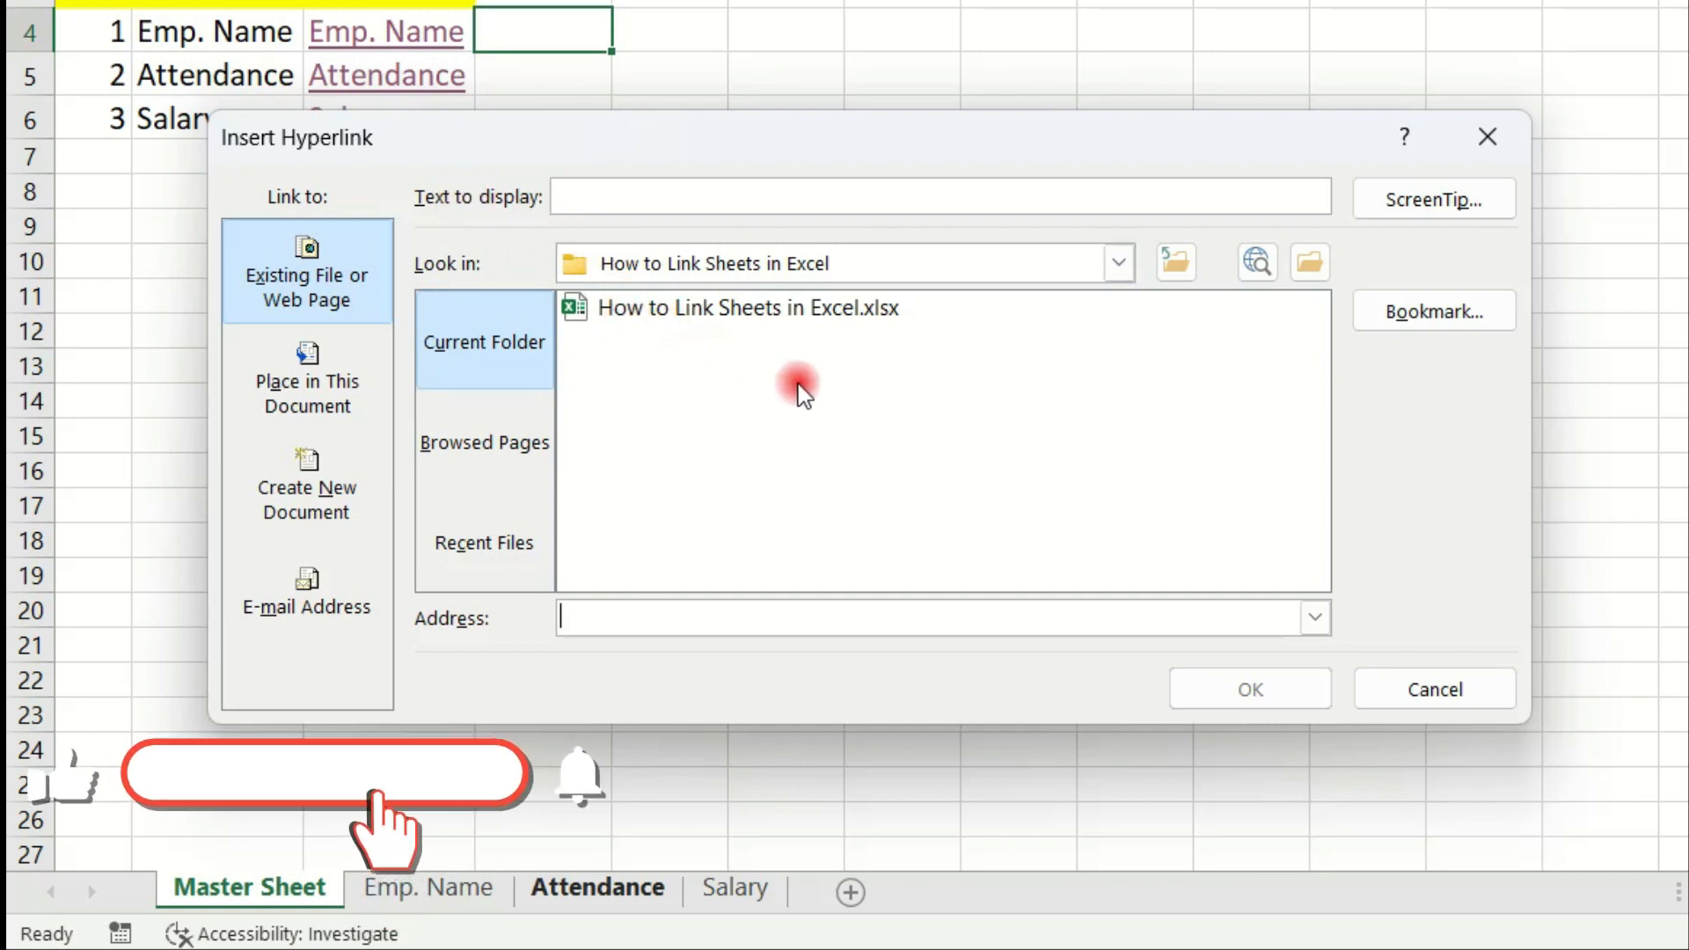
left_click(501, 328)
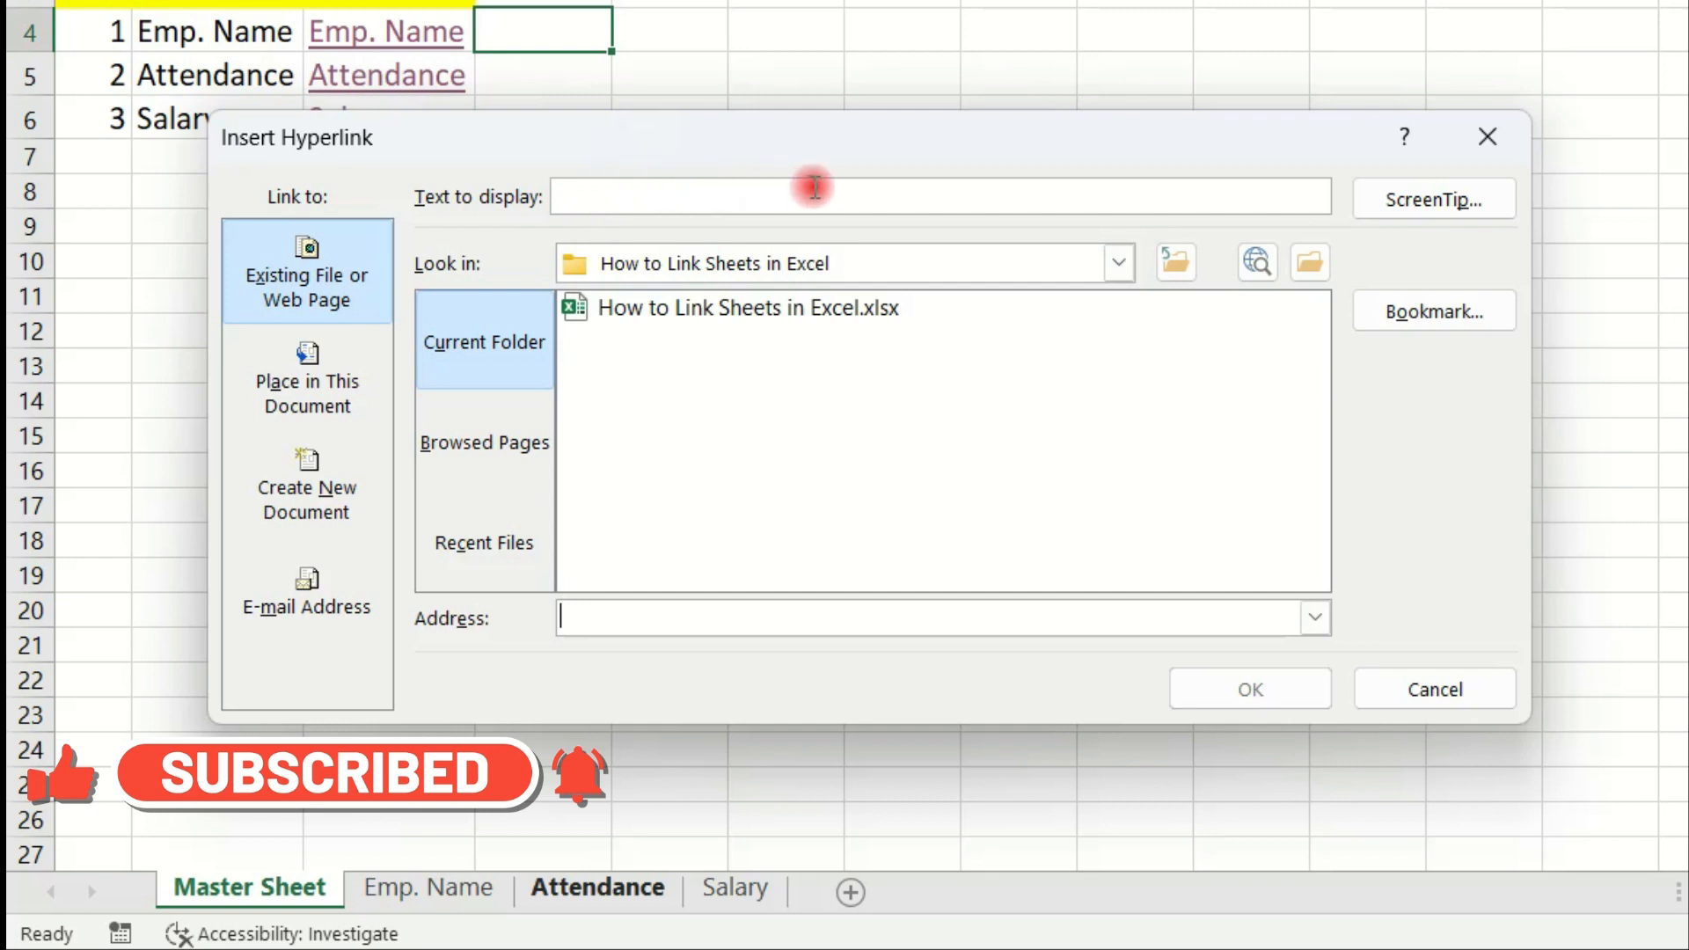
left_click(545, 431)
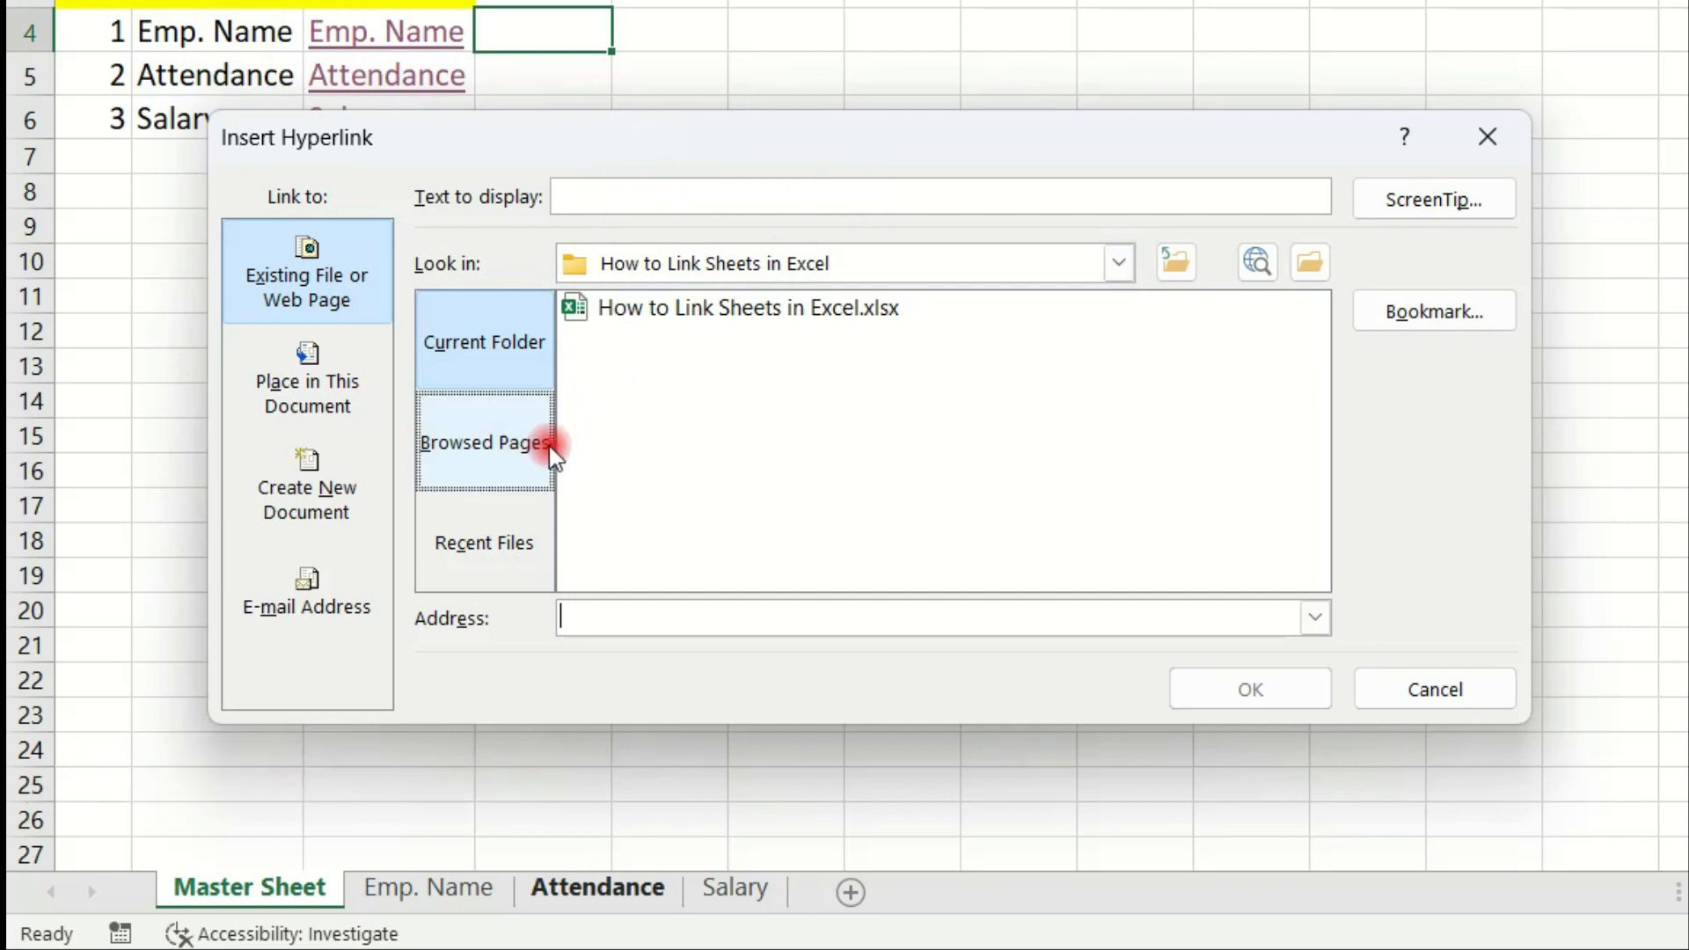
left_click(755, 411)
Step: Make the hyperlink point to a place in this document, cell A1 of the 'Emp. Name' sheet
left_click(329, 364)
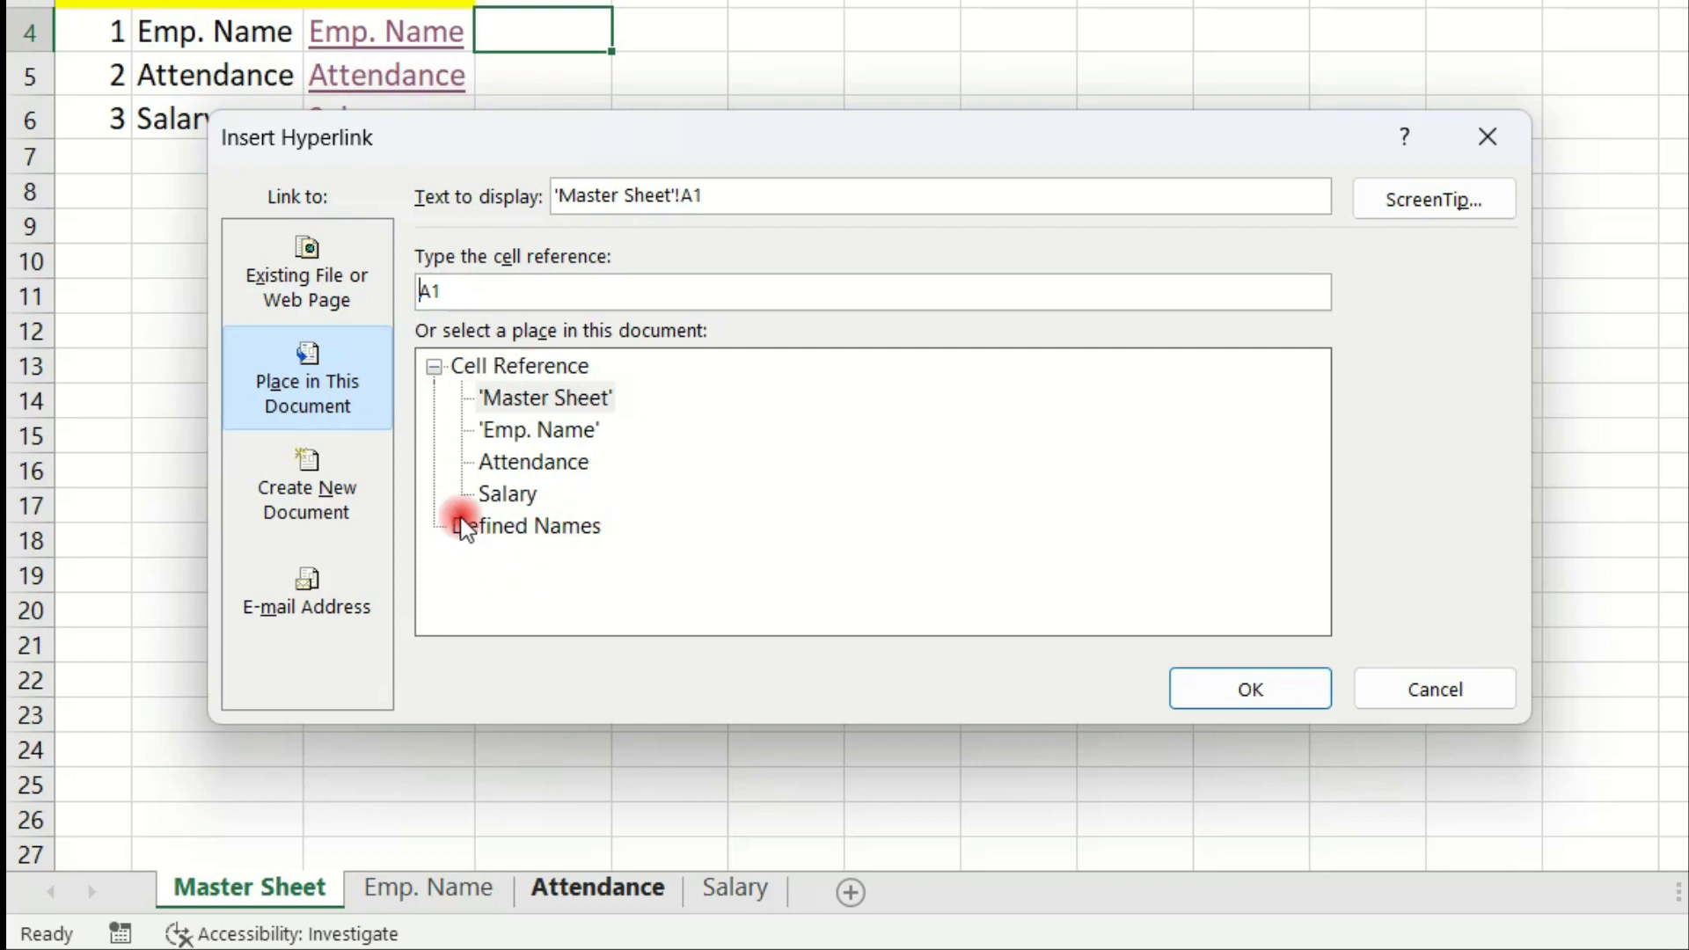
left_click(513, 431)
left_click(554, 395)
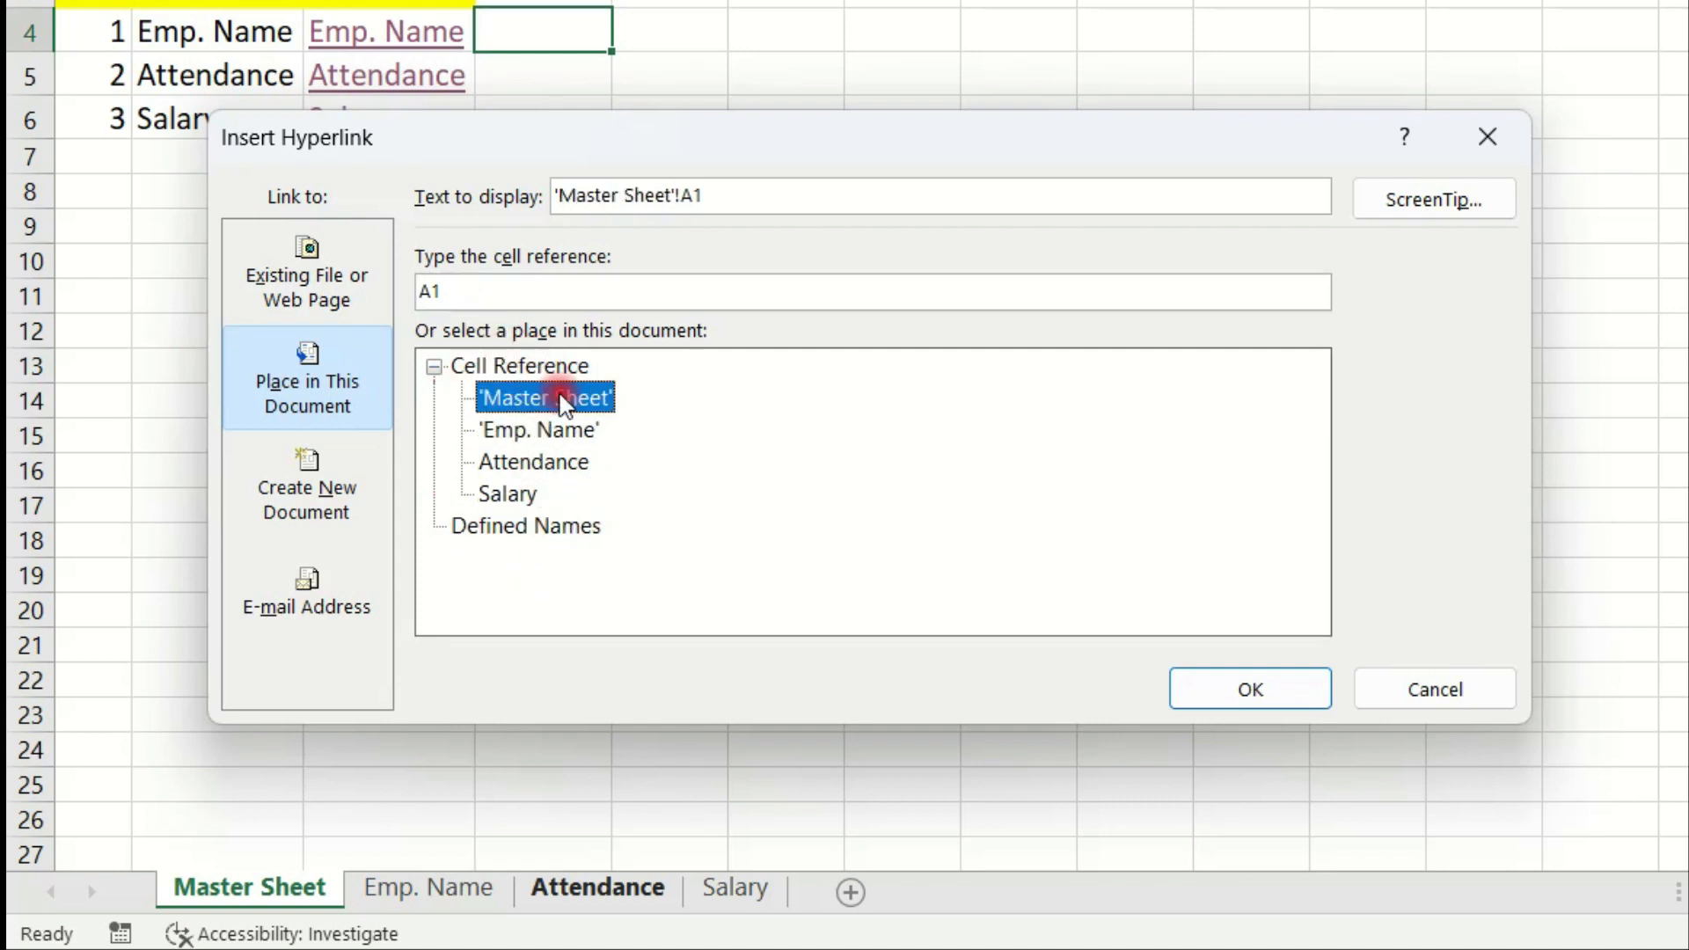
left_click(562, 433)
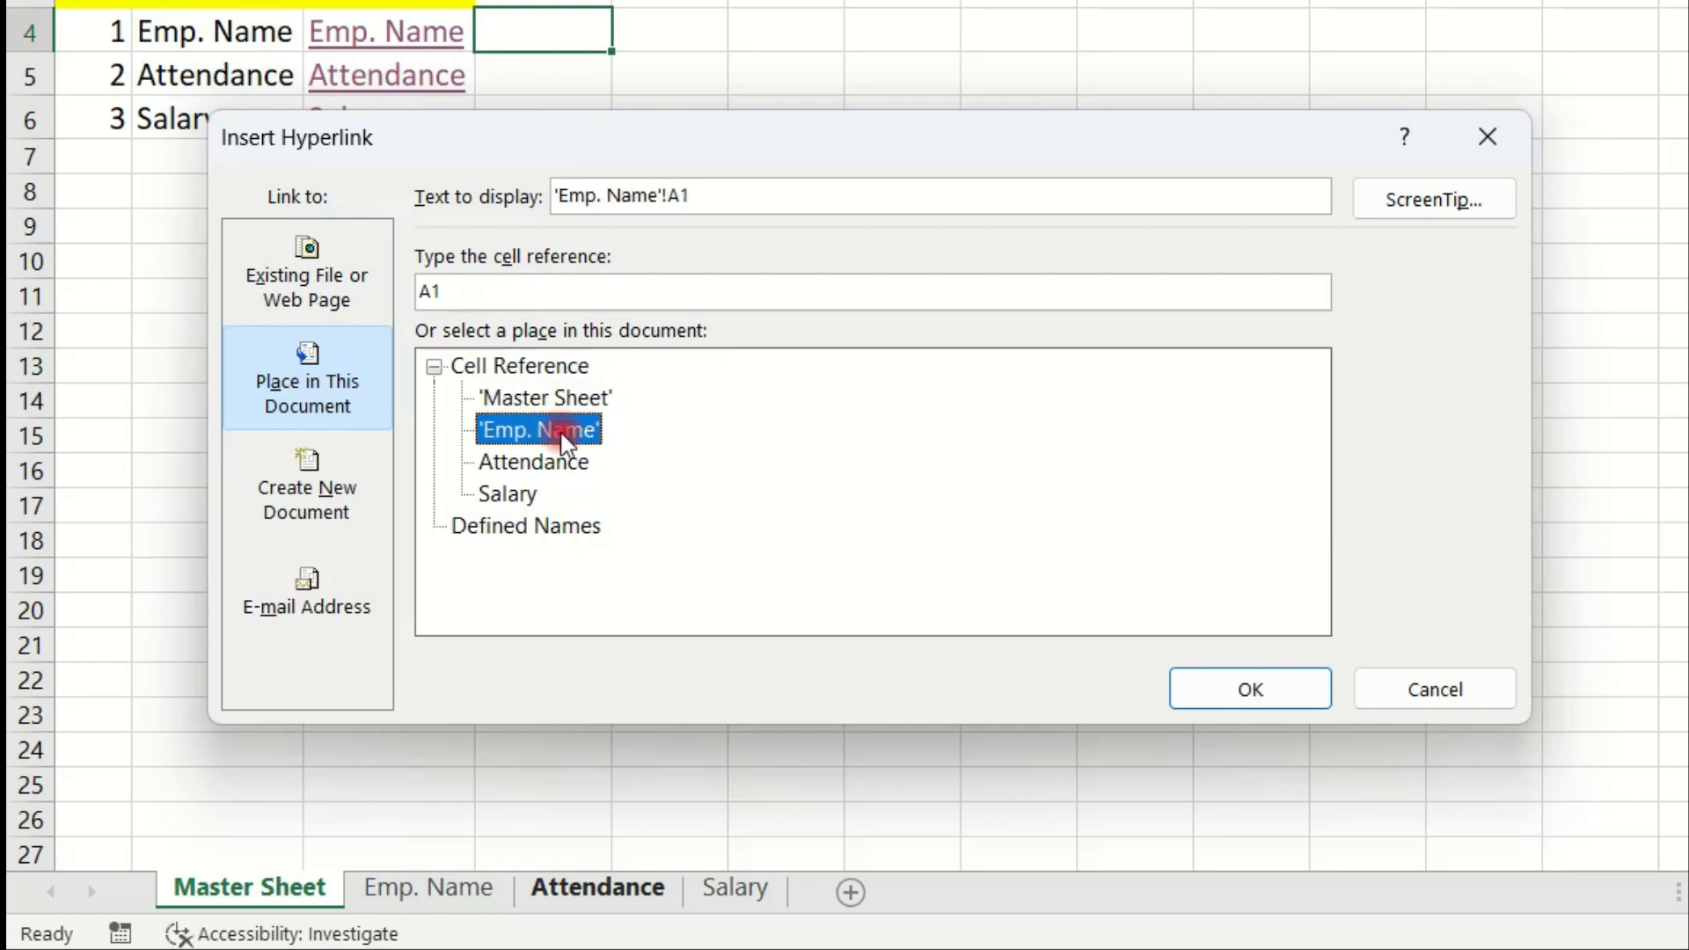
left_click(563, 463)
left_click(523, 500)
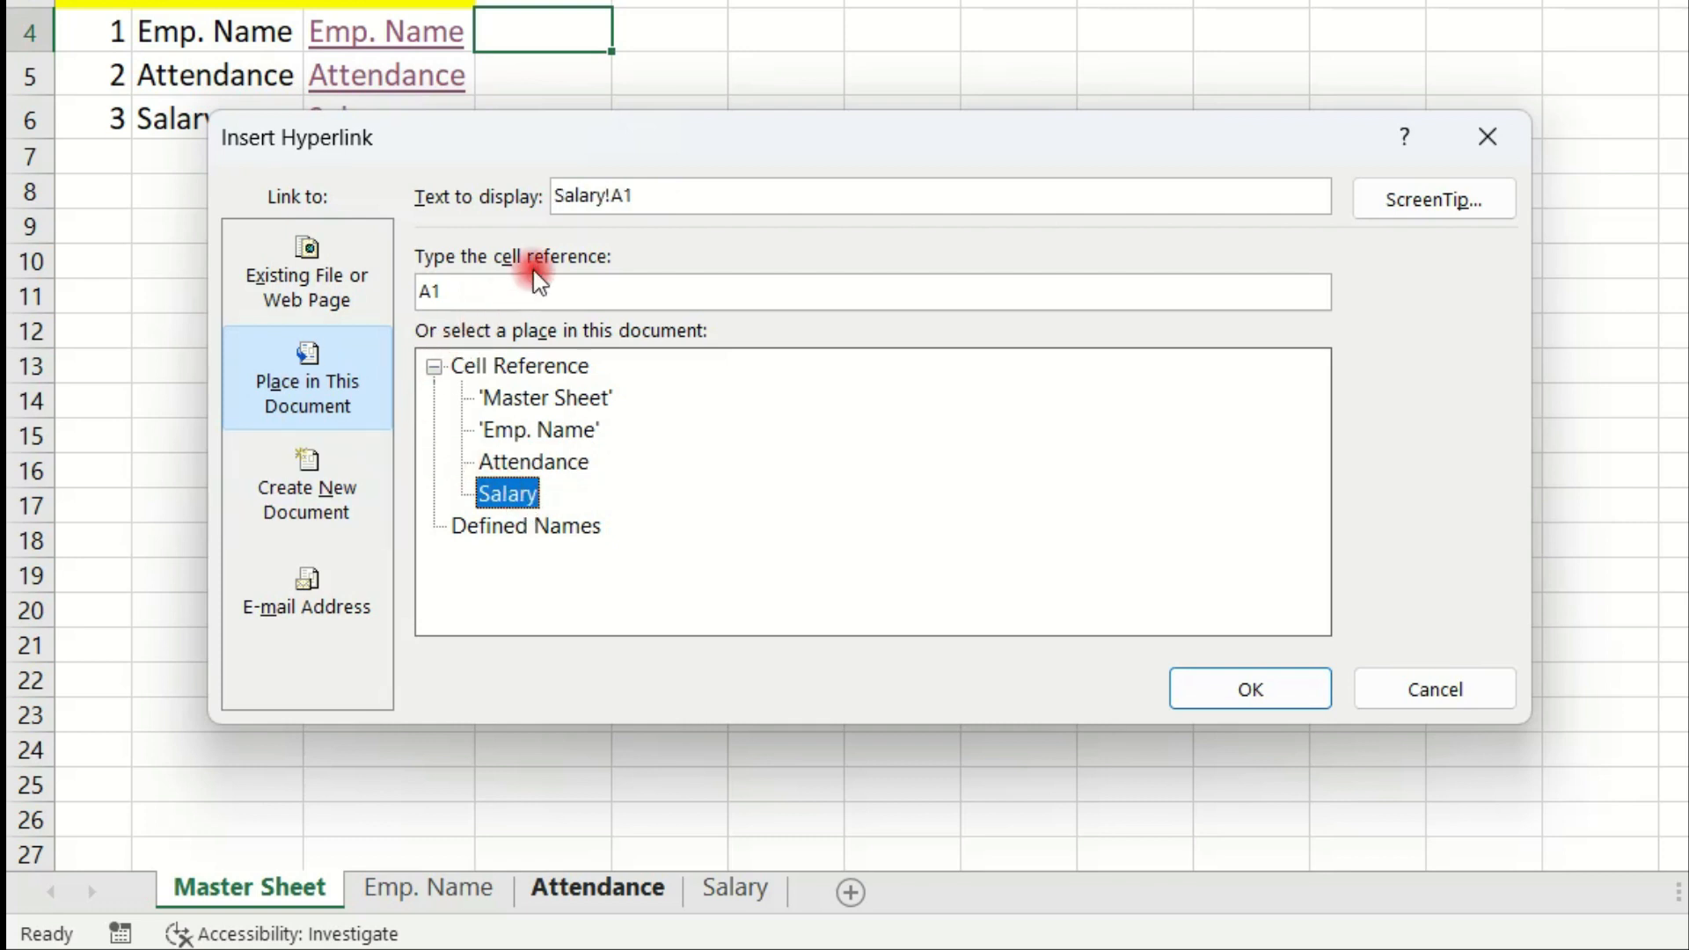
left_click(566, 432)
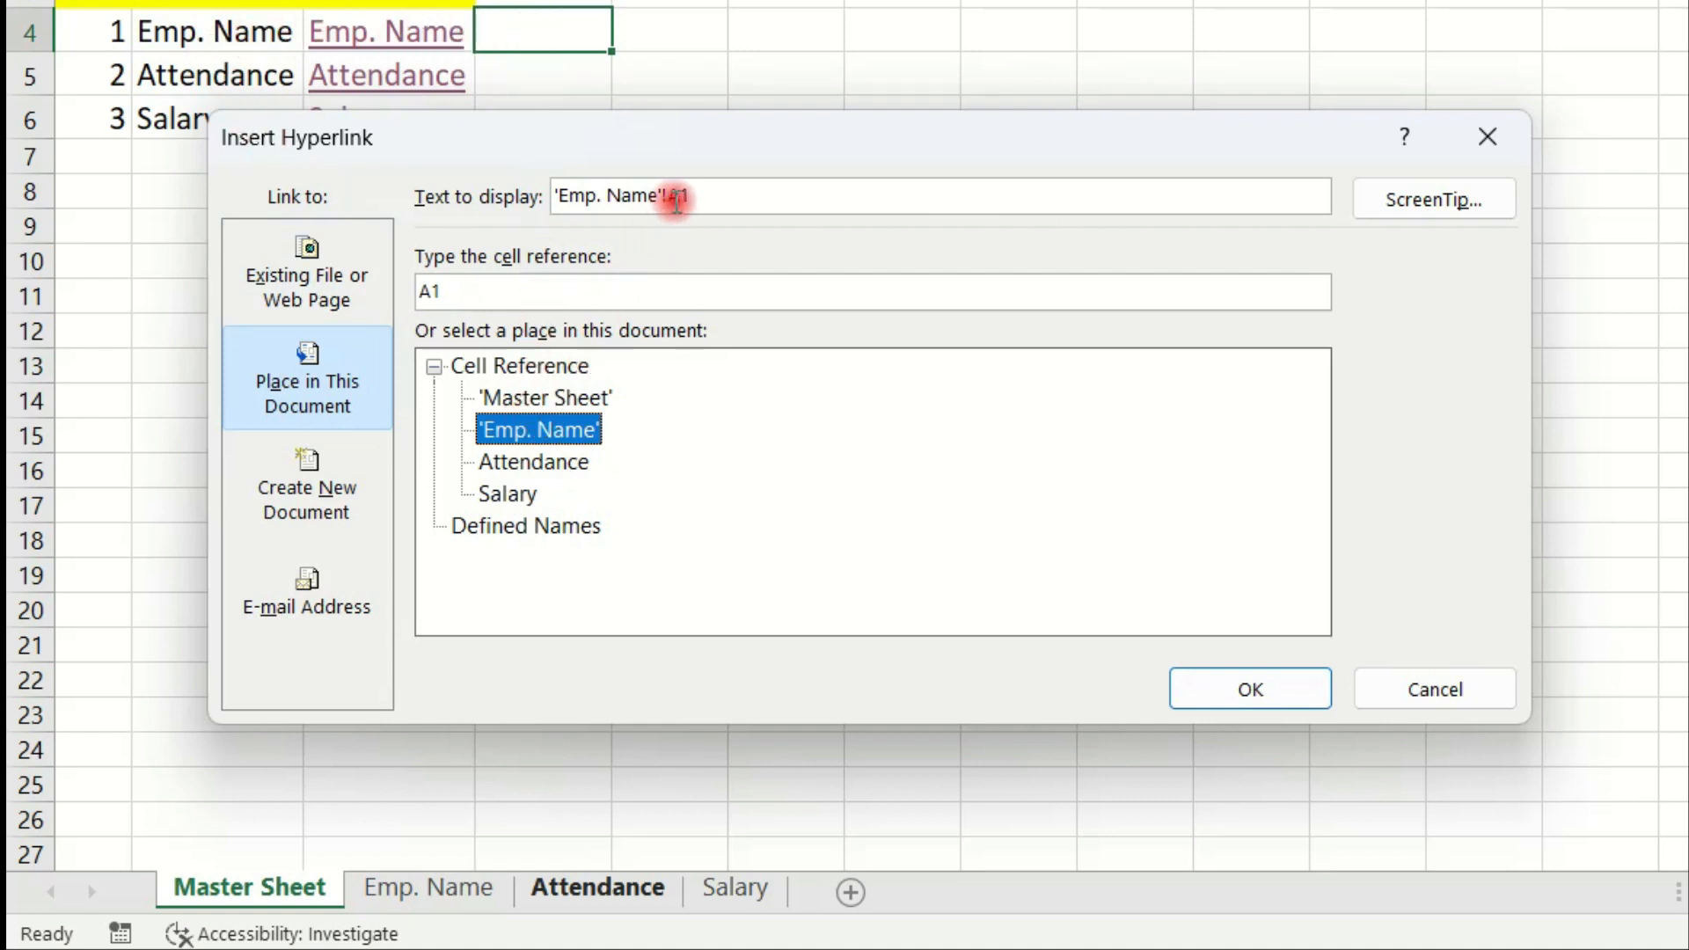
Step: Set the hyperlink's display text to Emp. Name and insert the link
left_click_drag(697, 194, 550, 207)
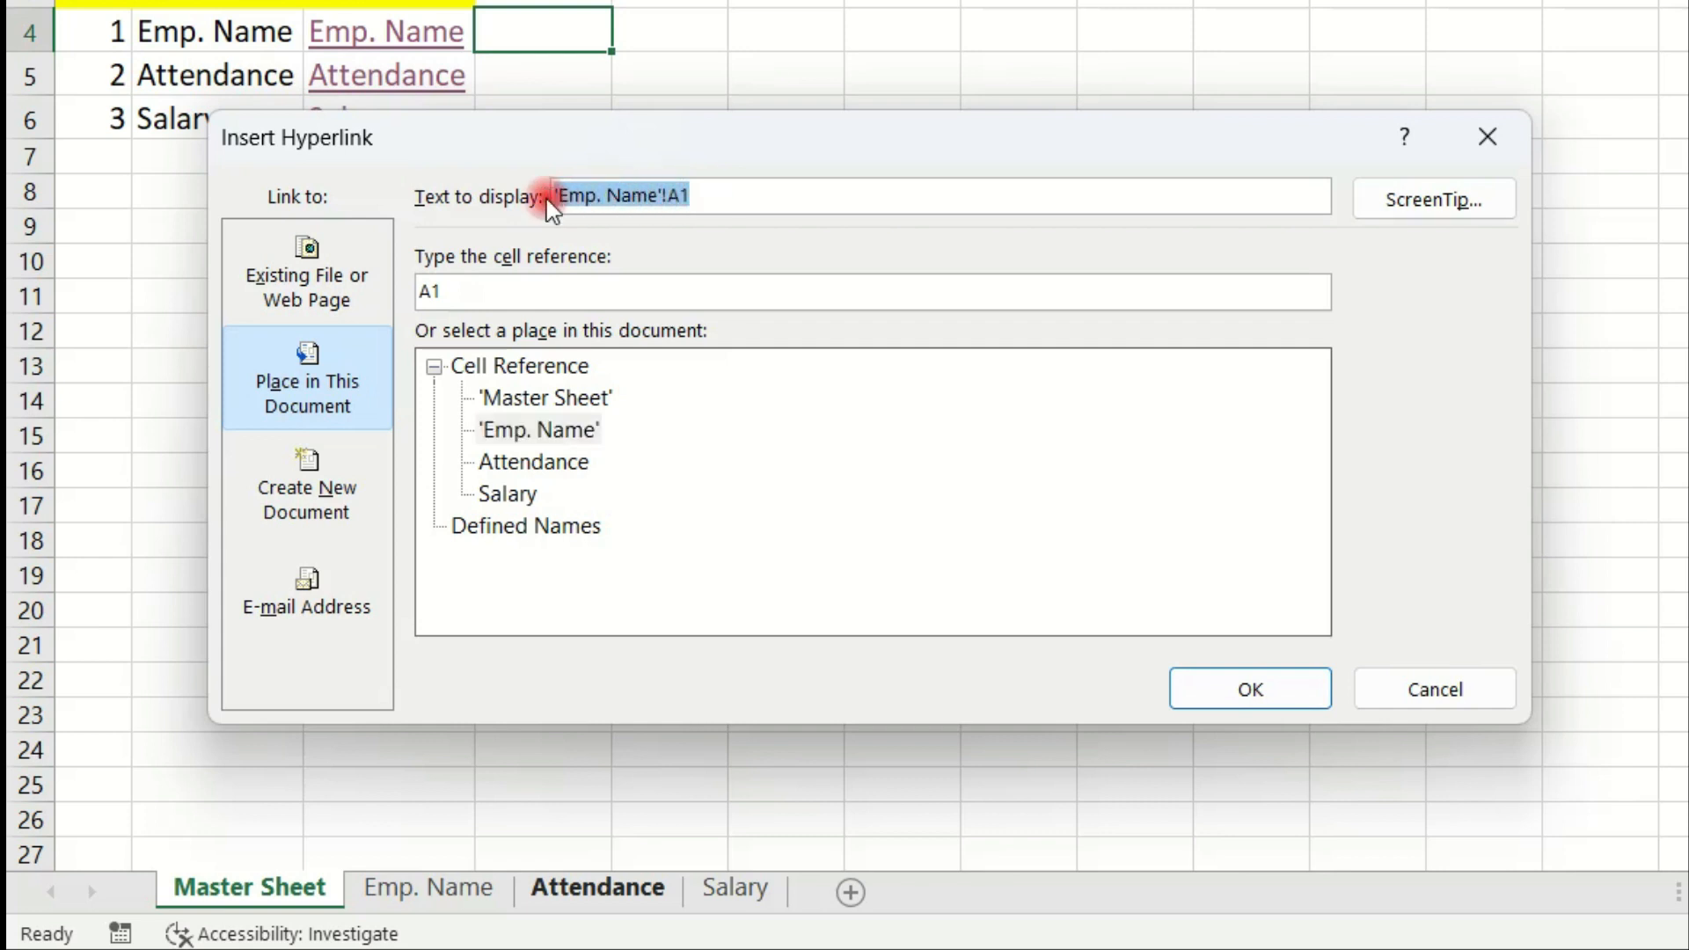
type("E")
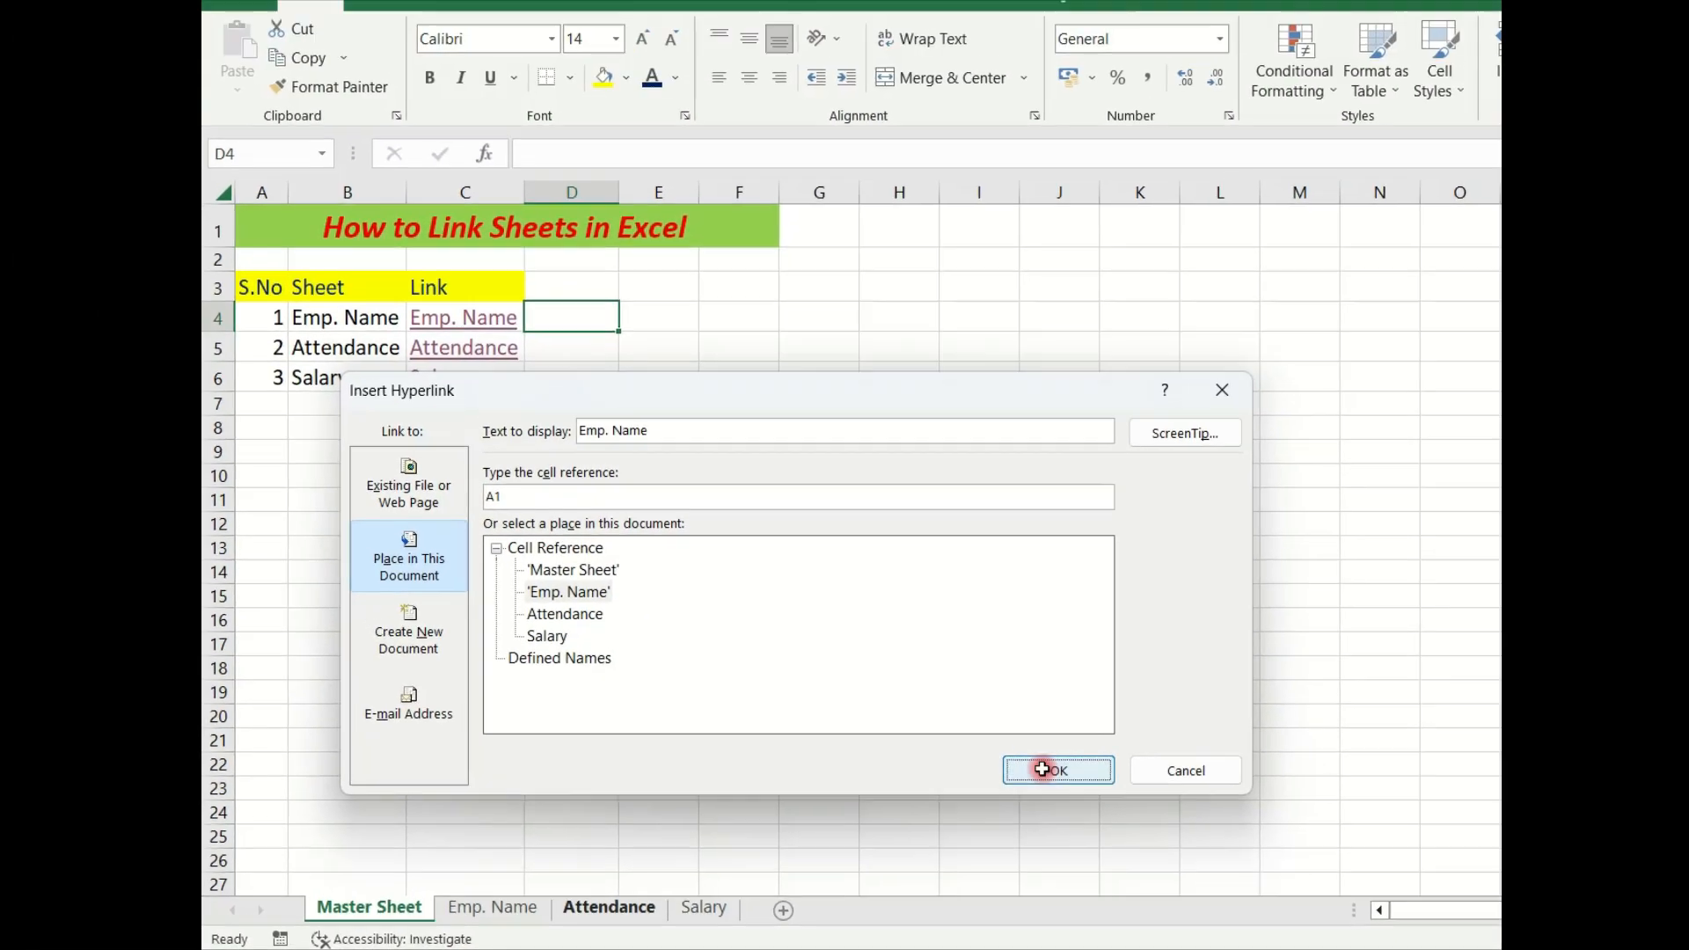
left_click(1133, 735)
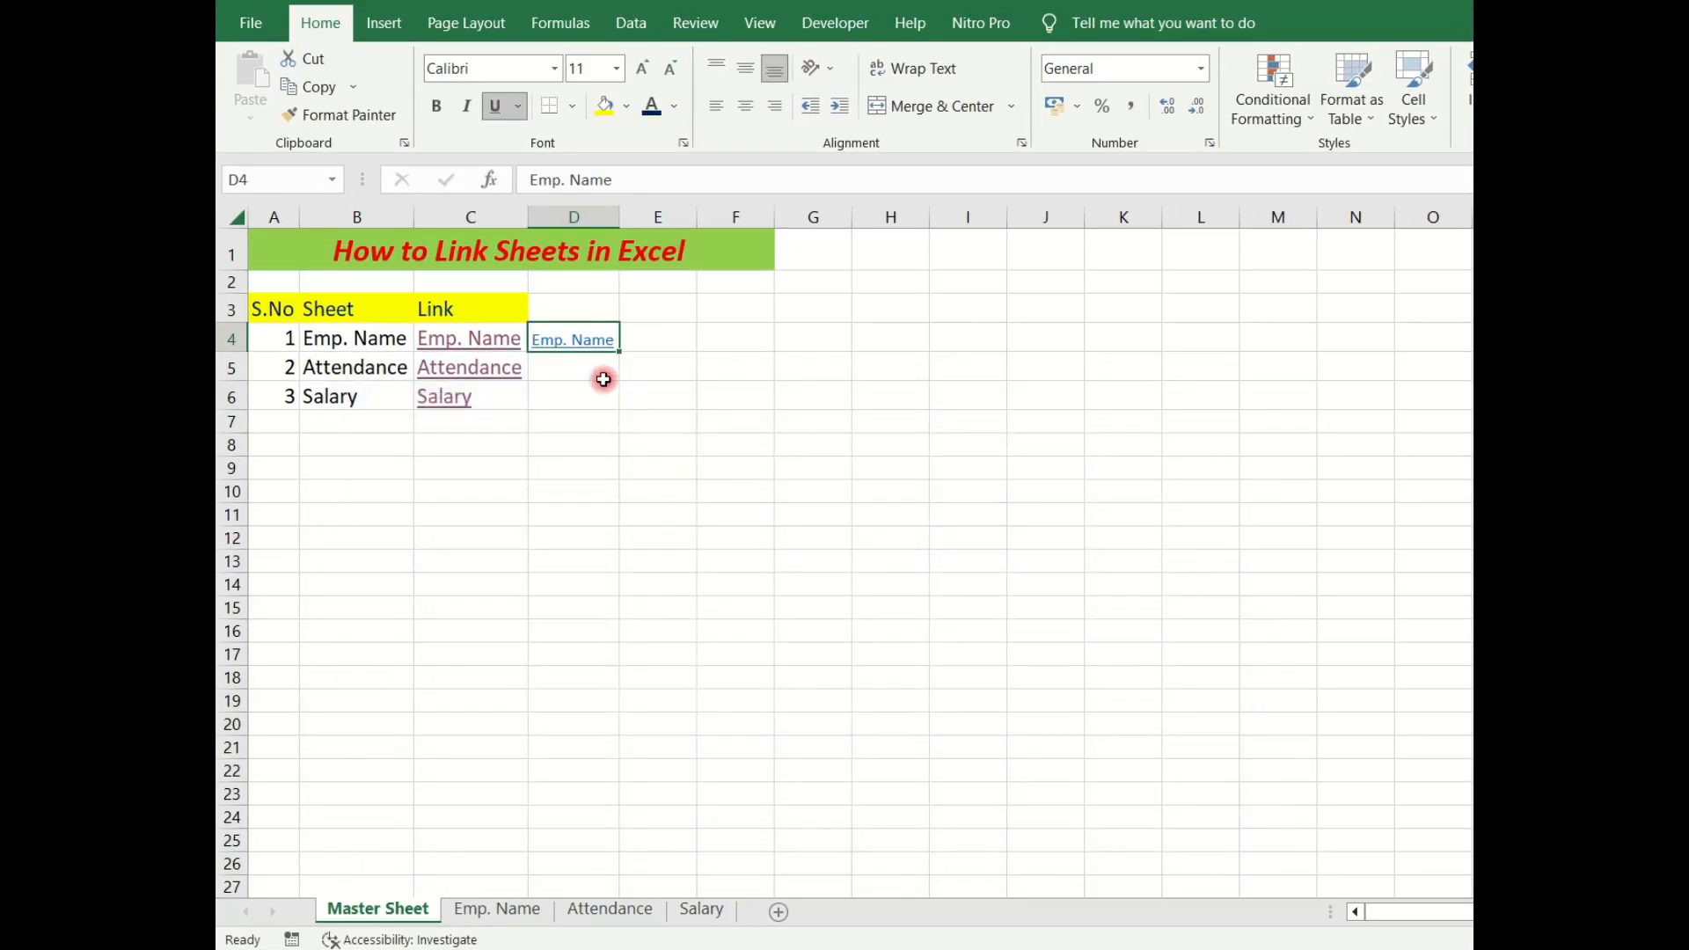
Step: Test the new link in cell D4 by following it to the Emp. Name sheet, and return to the Master Sheet
left_click(587, 338)
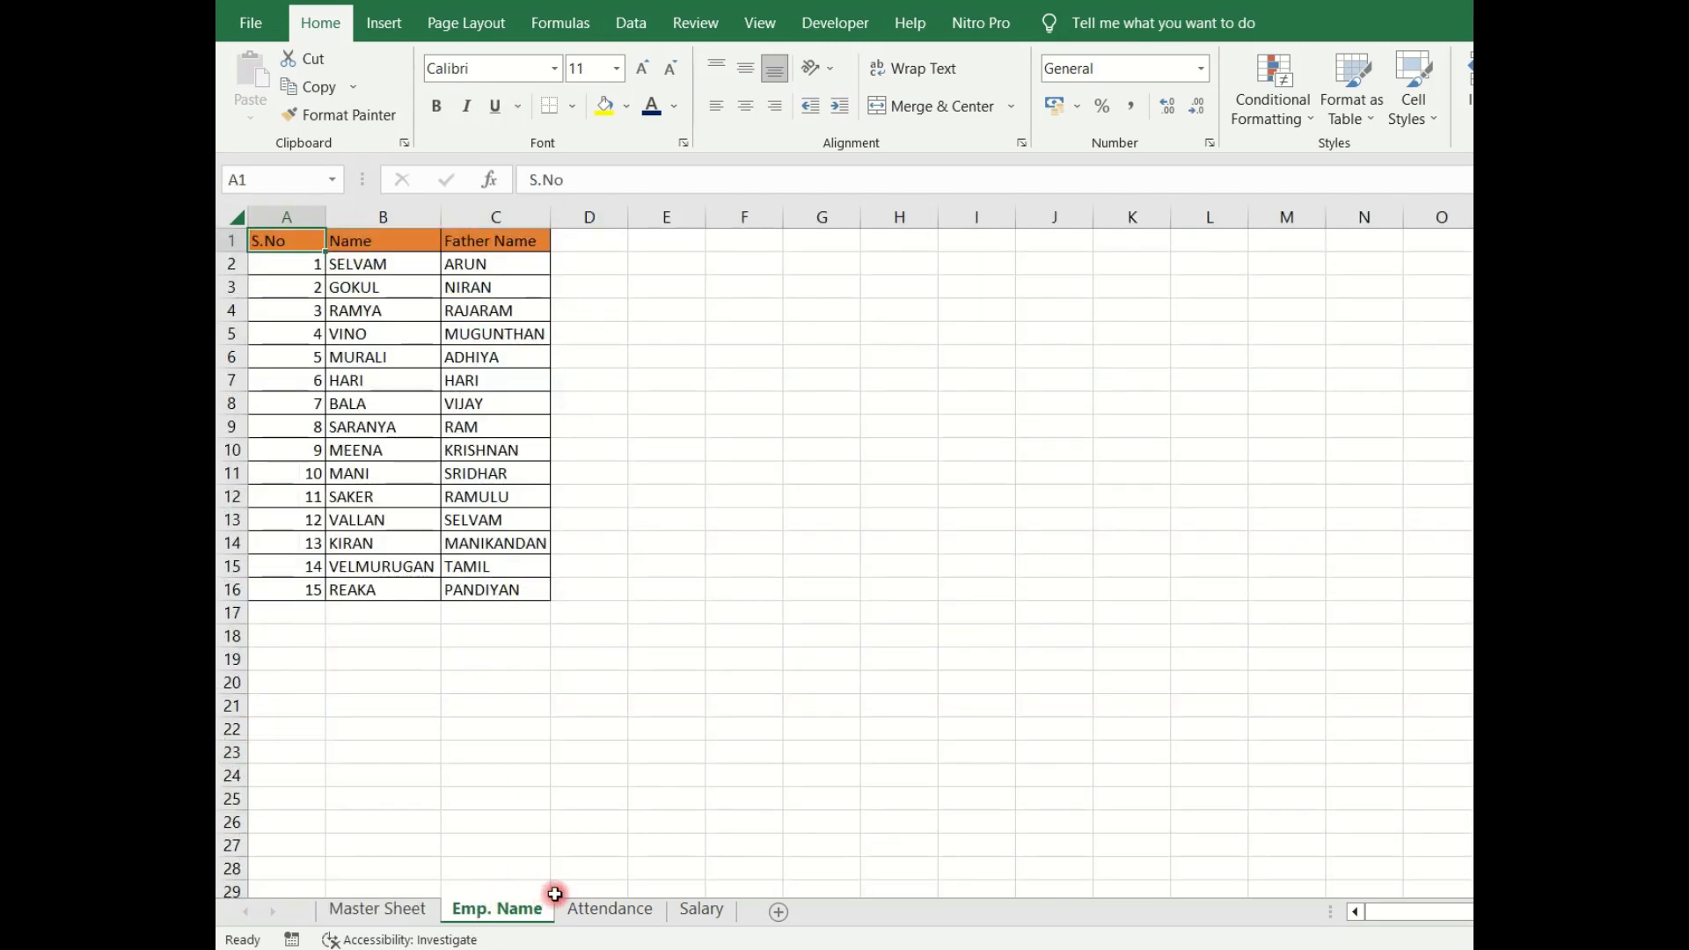
left_click(403, 906)
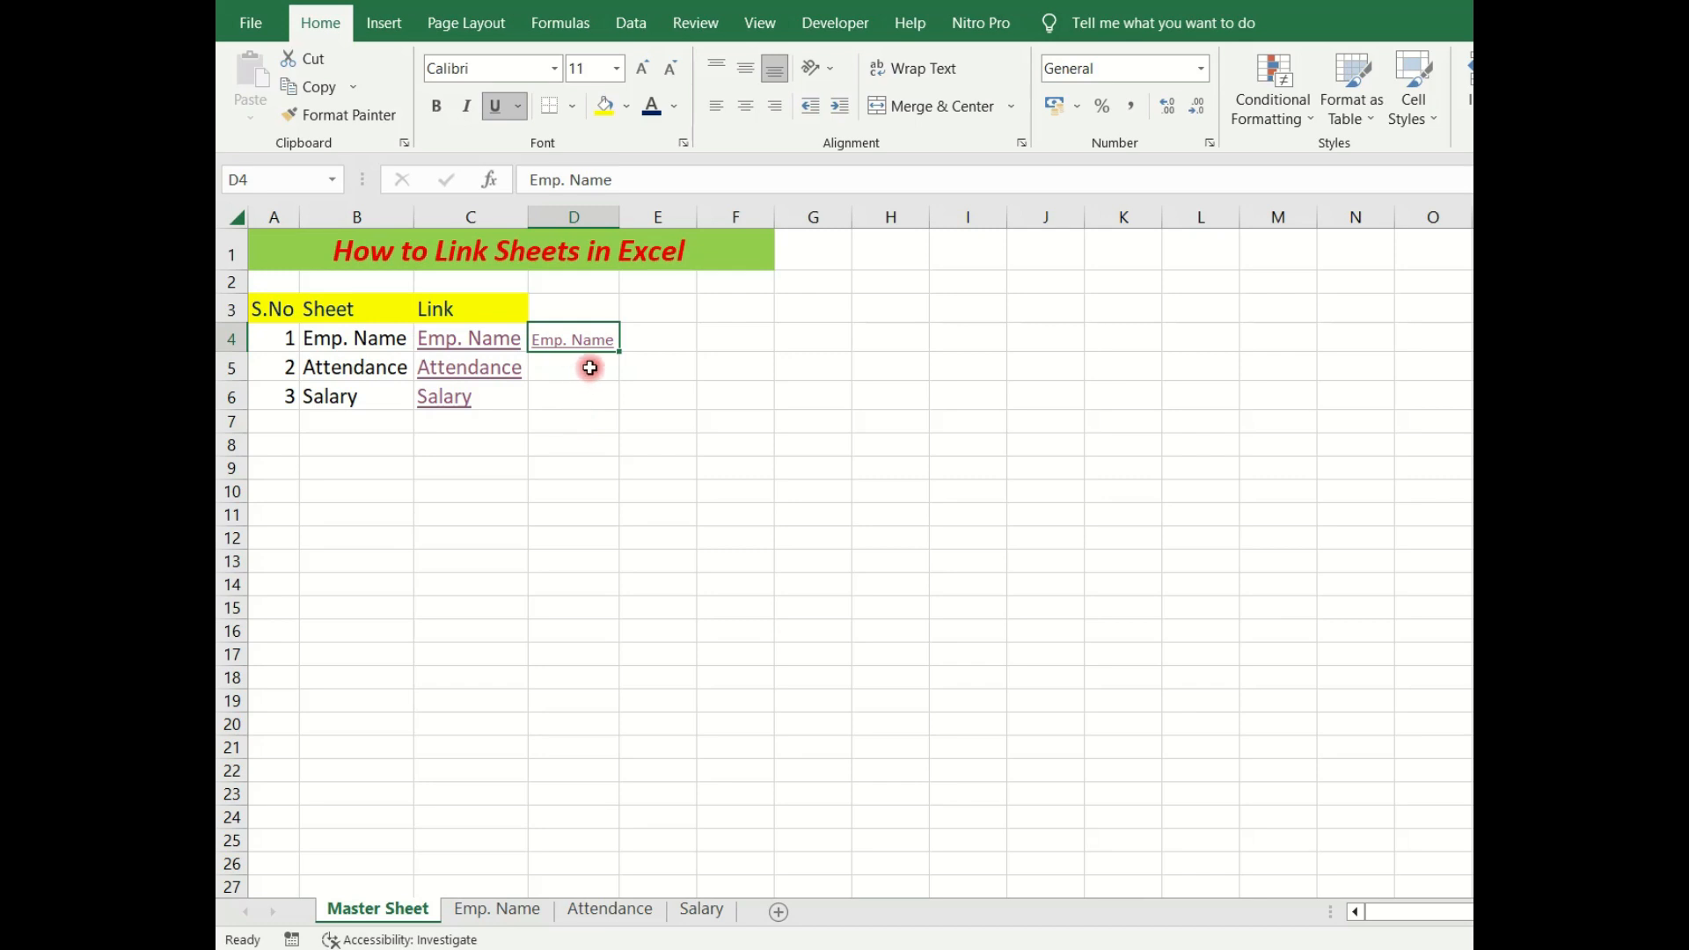
left_click(563, 372)
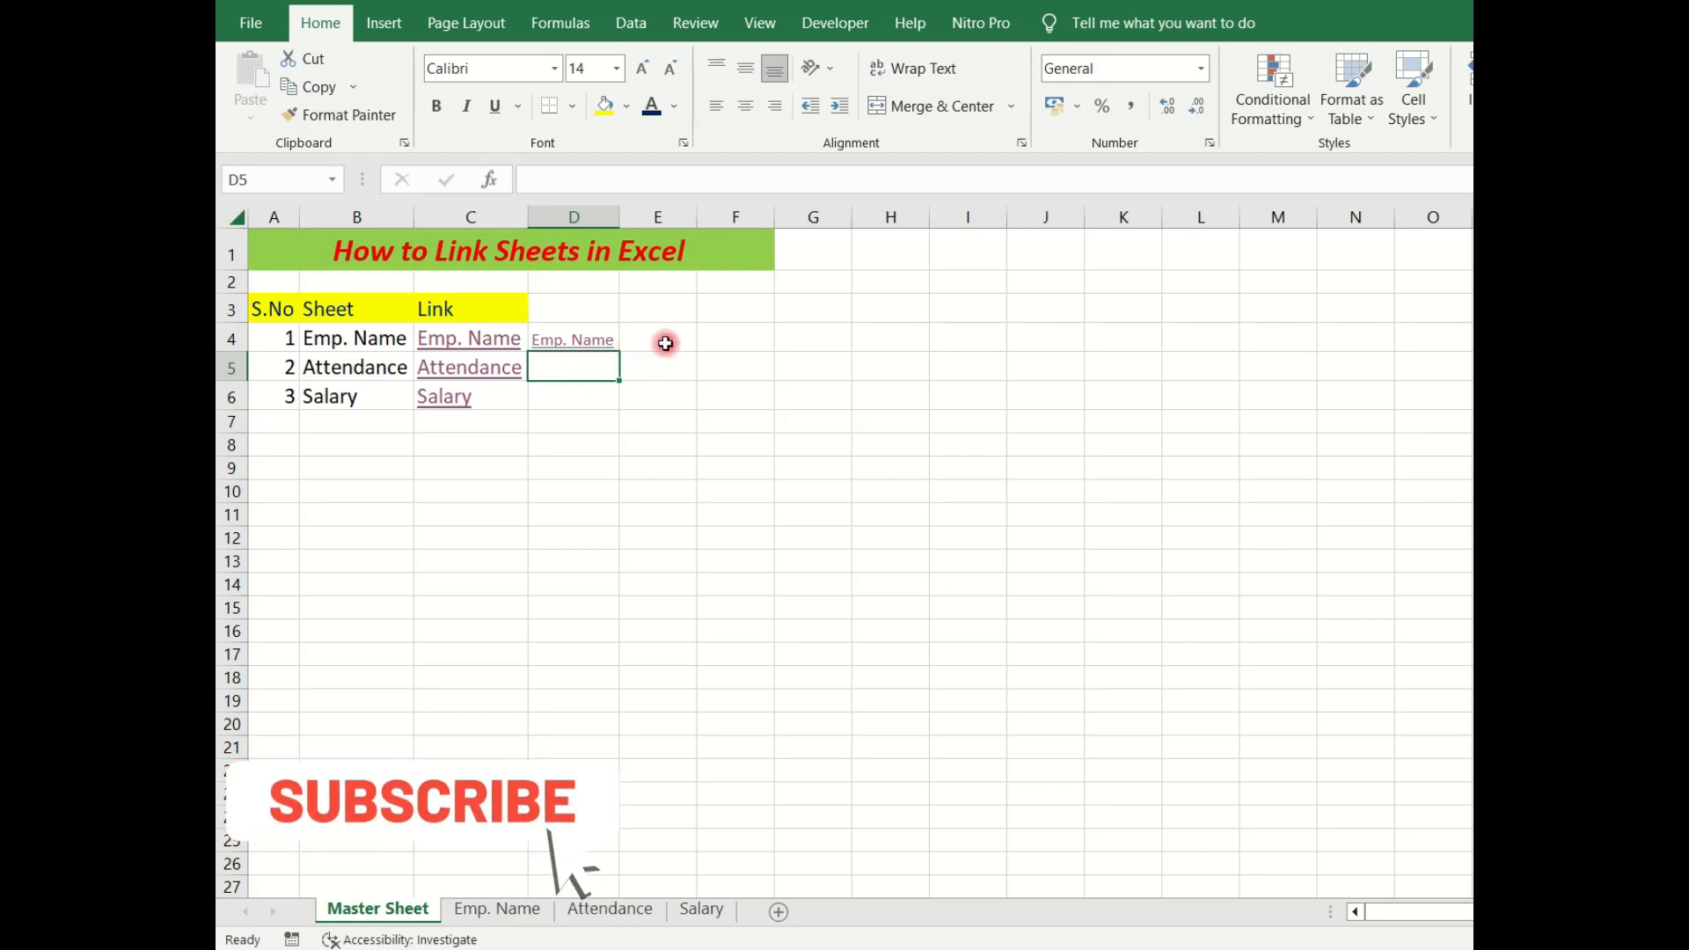
Step: Insert the HYPERLINK function in cell E4 and move its arguments dialog below the sheet list
left_click(662, 342)
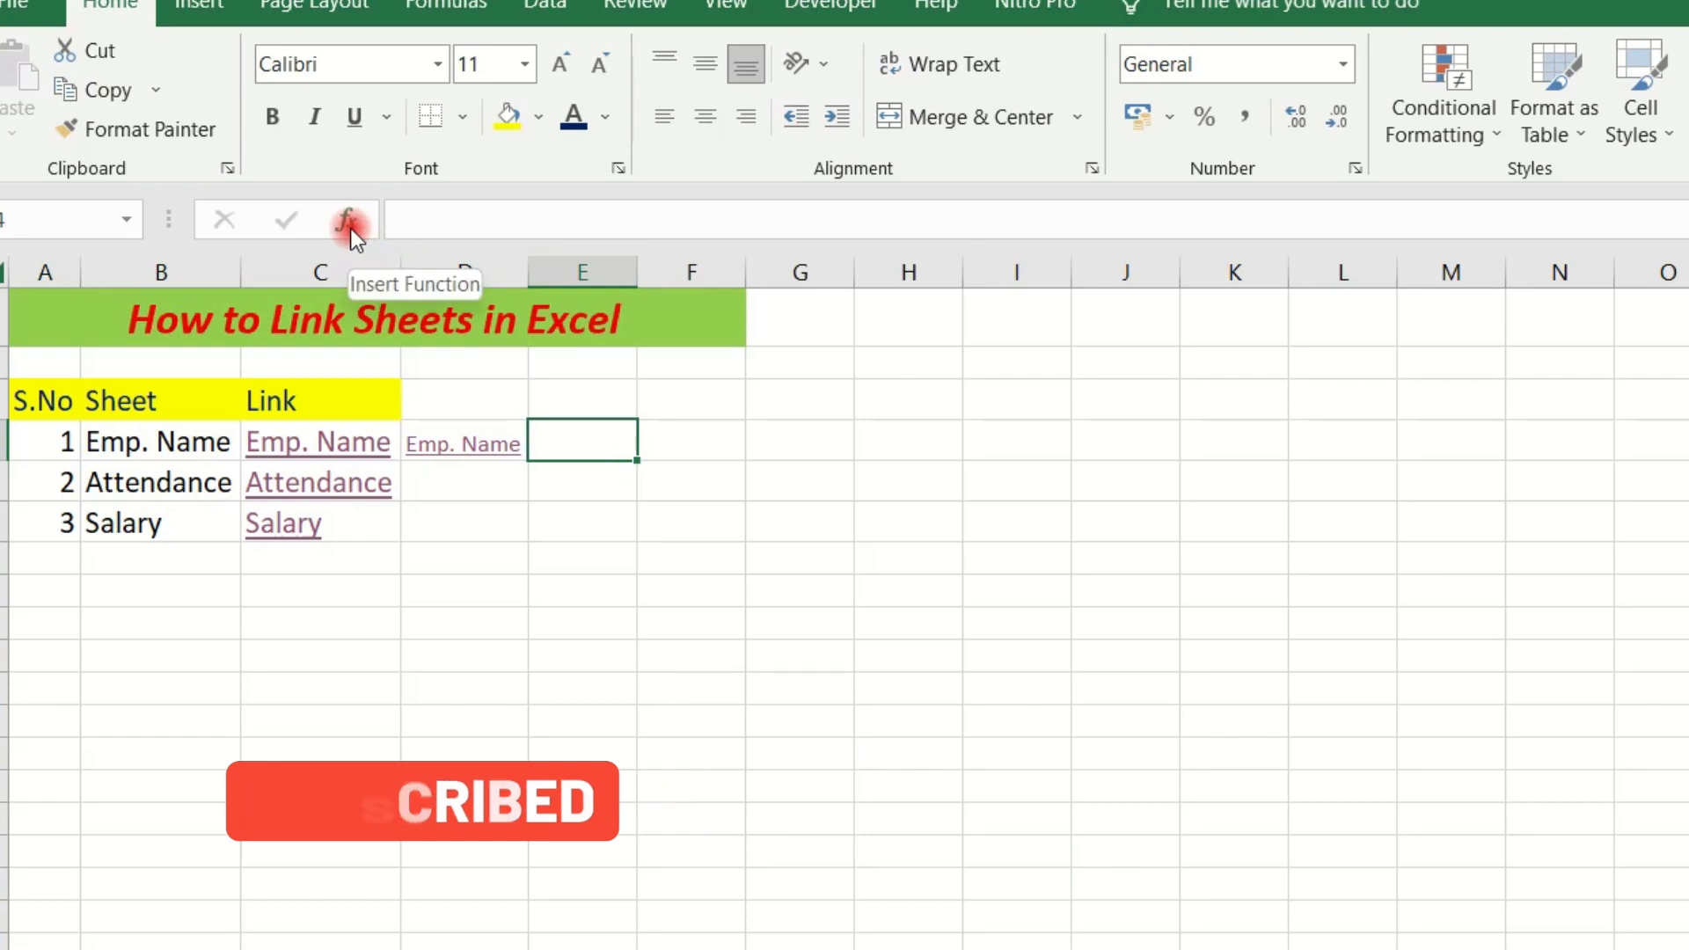
left_click(351, 229)
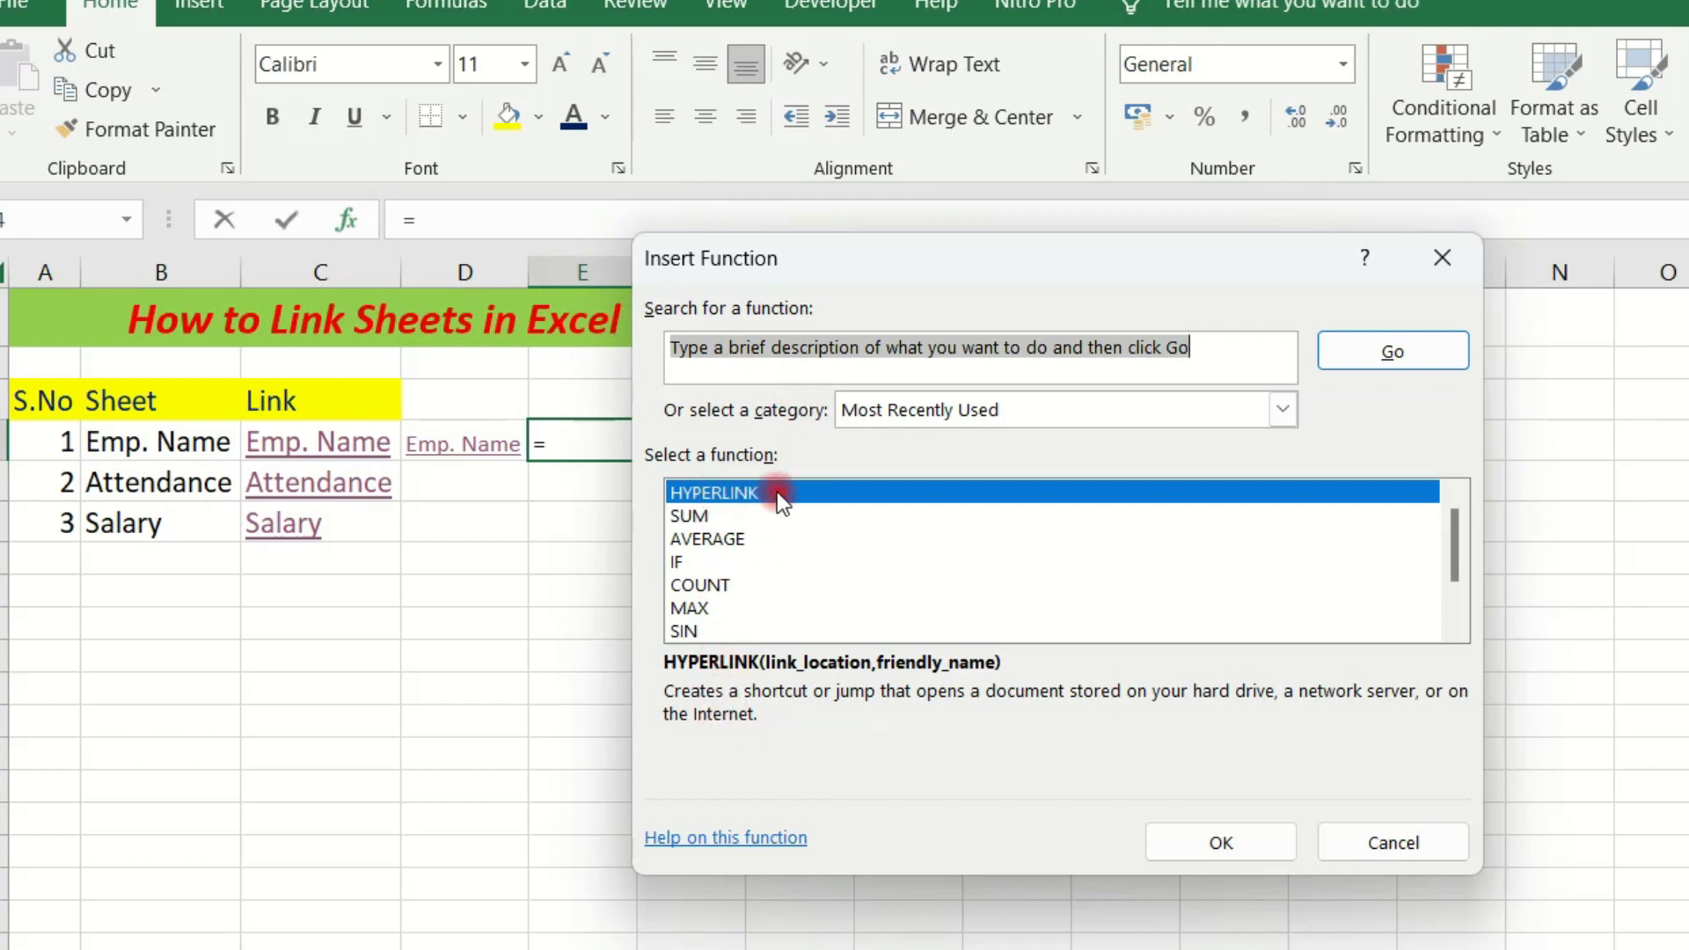
double_click(750, 499)
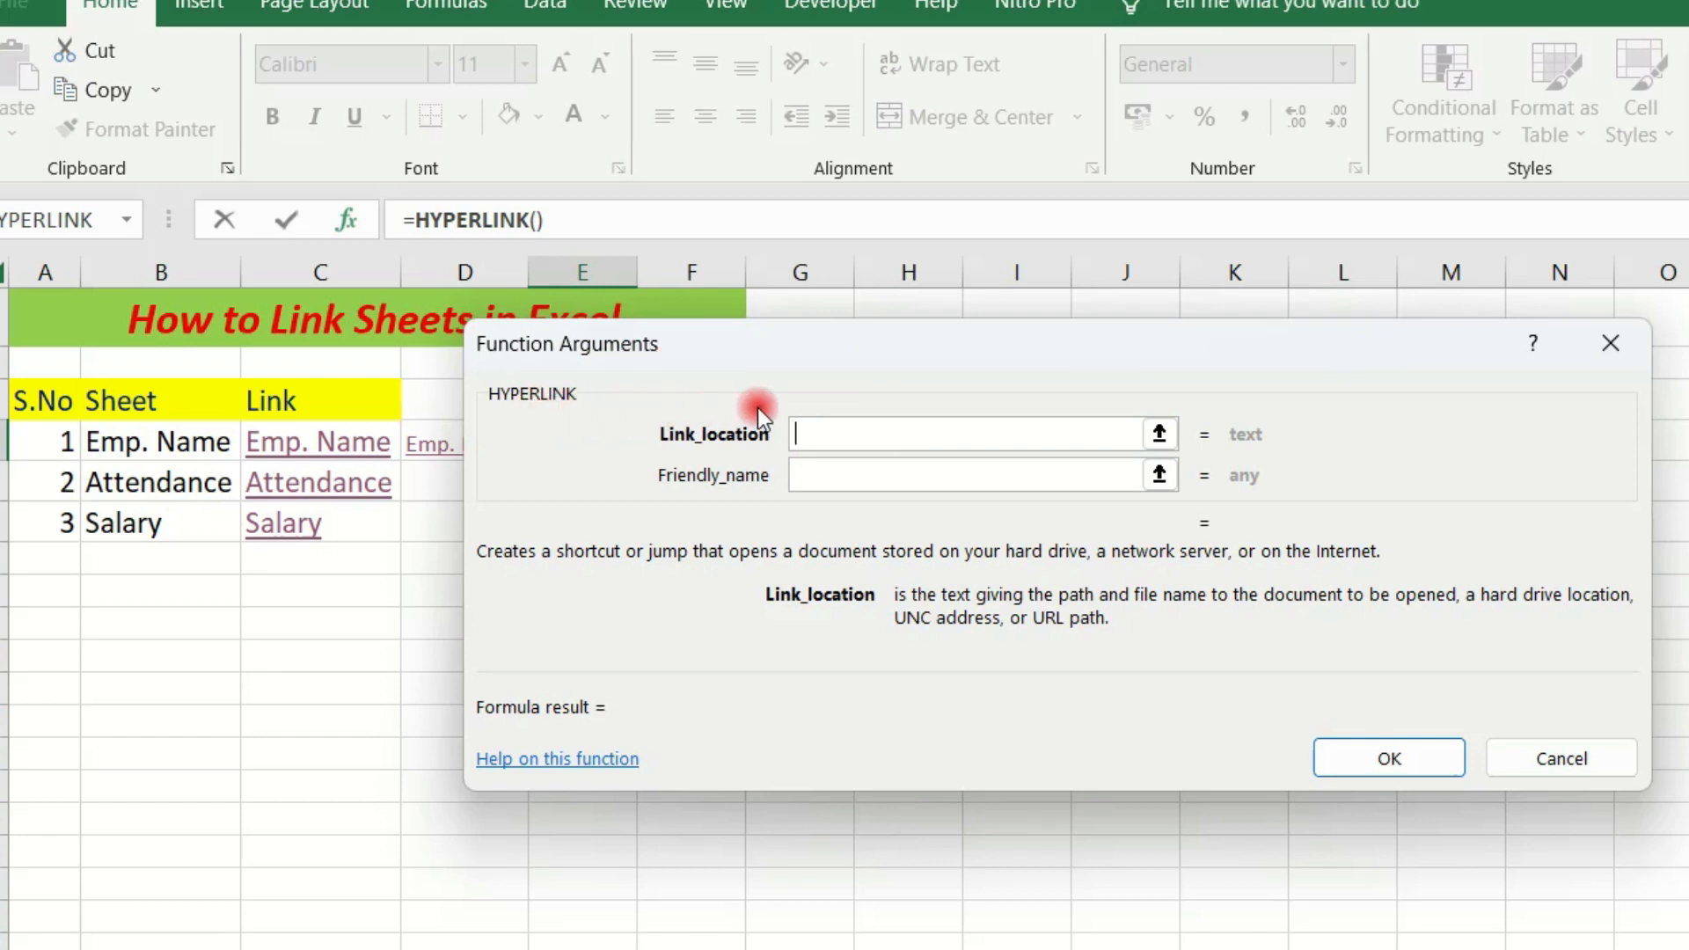
left_click_drag(916, 343, 817, 561)
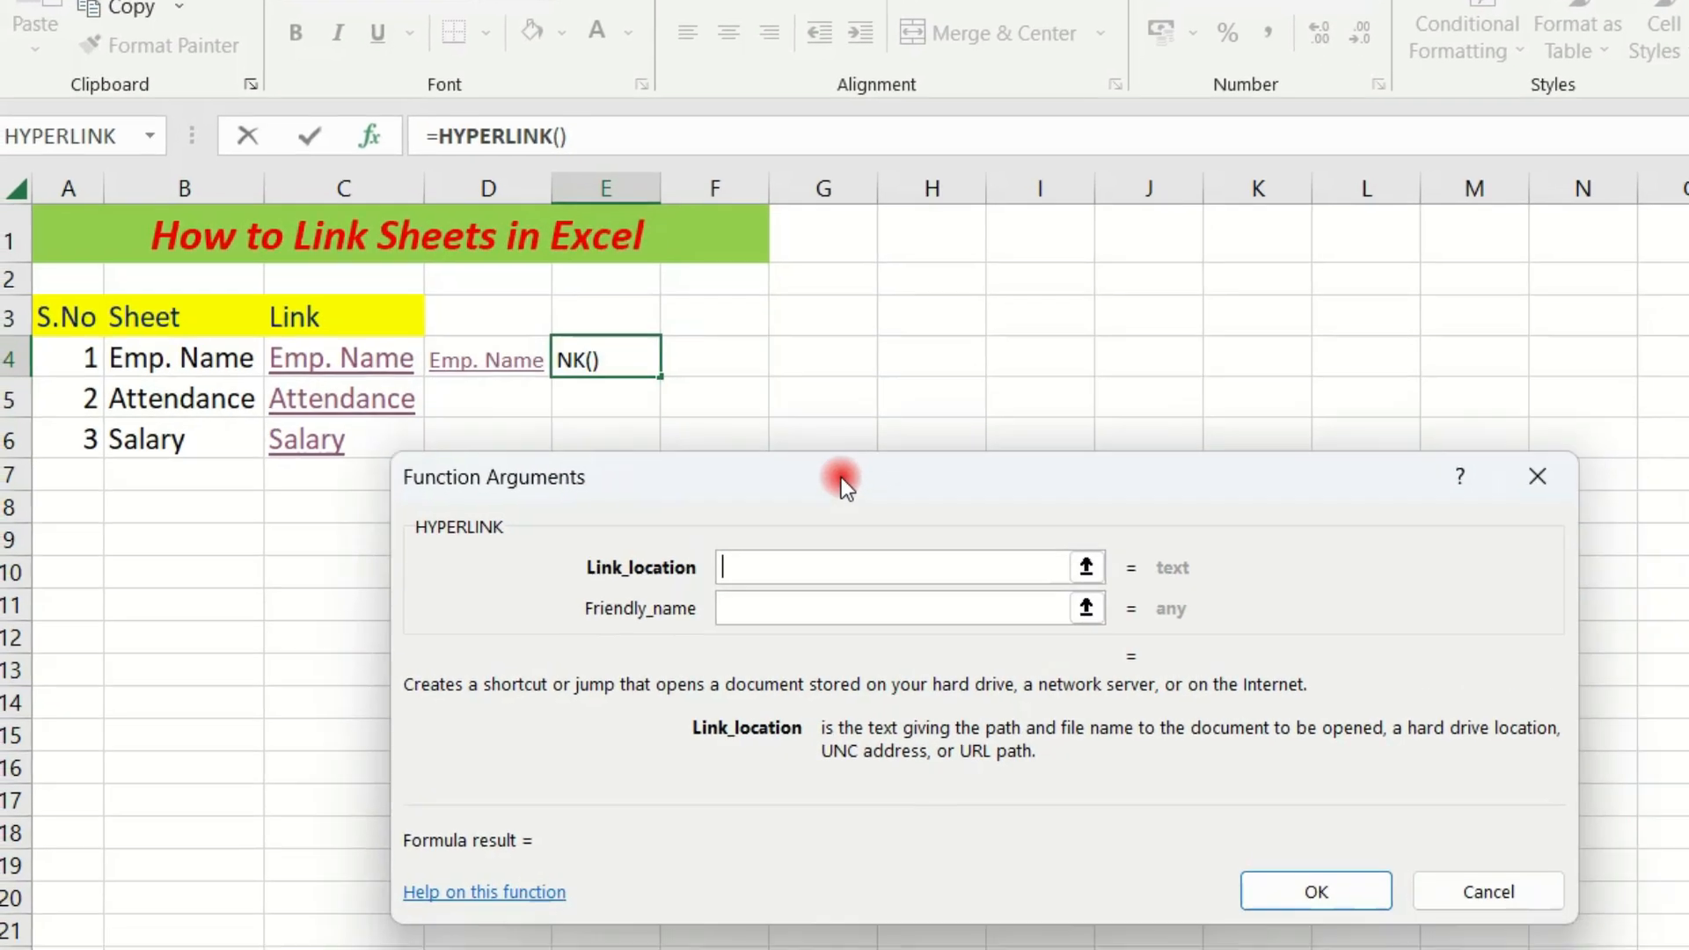
left_click_drag(841, 477, 806, 520)
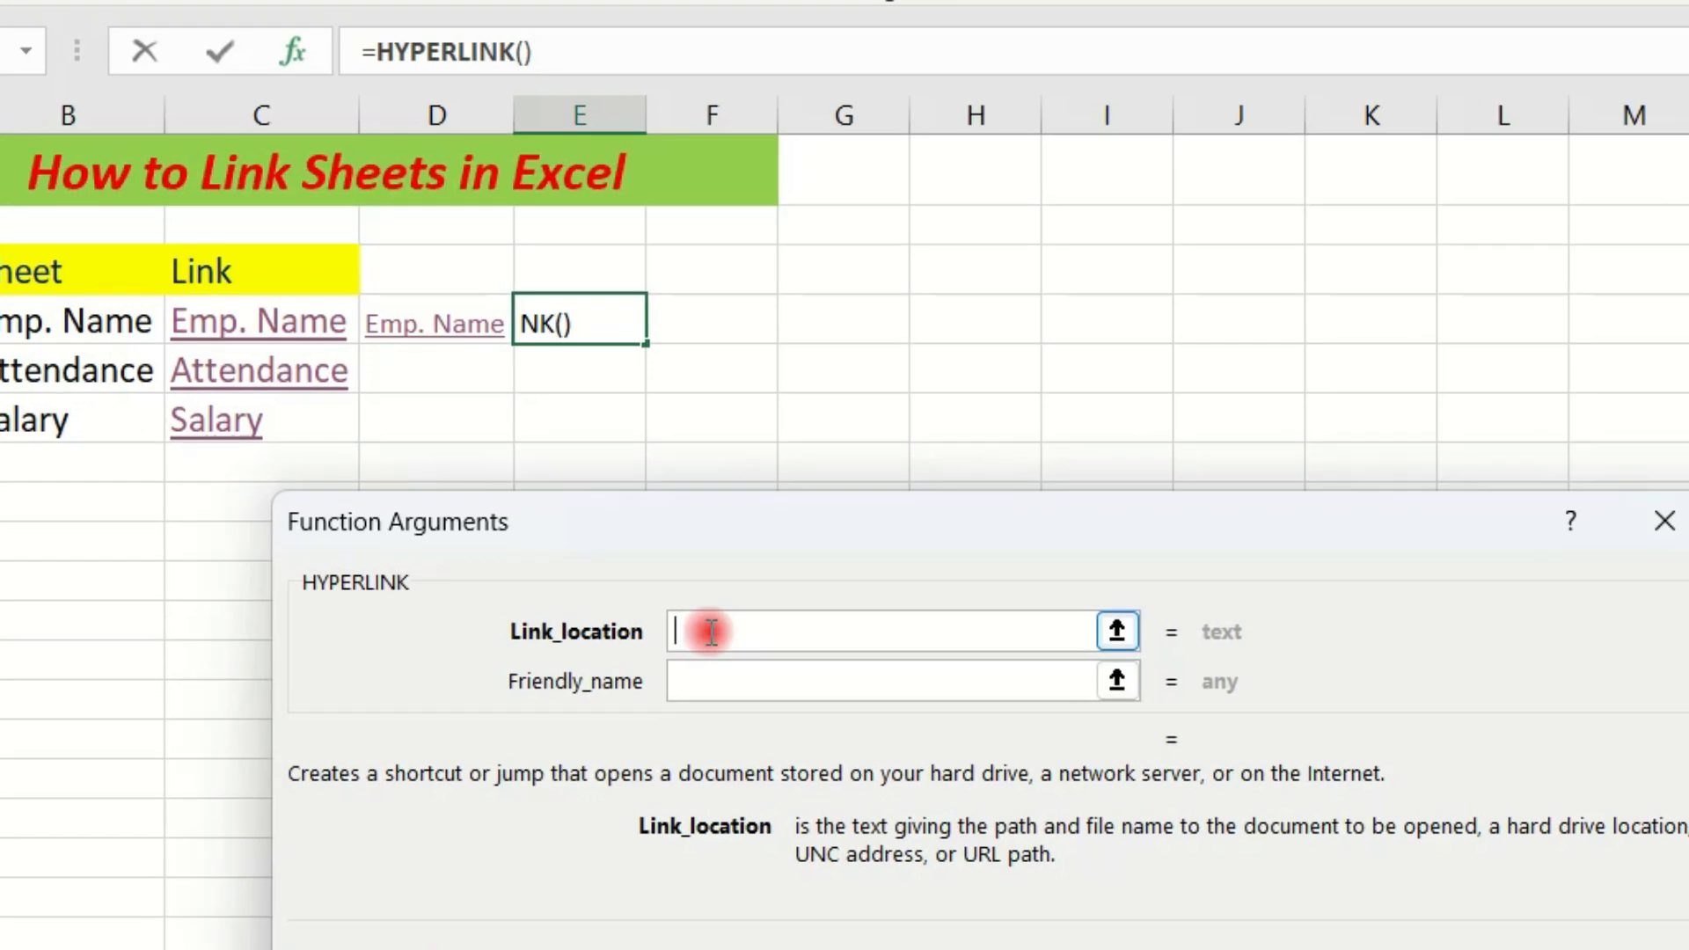
Step: Set the HYPERLINK function's link location to "#'Emp. Name'!A1"
type("\"#")
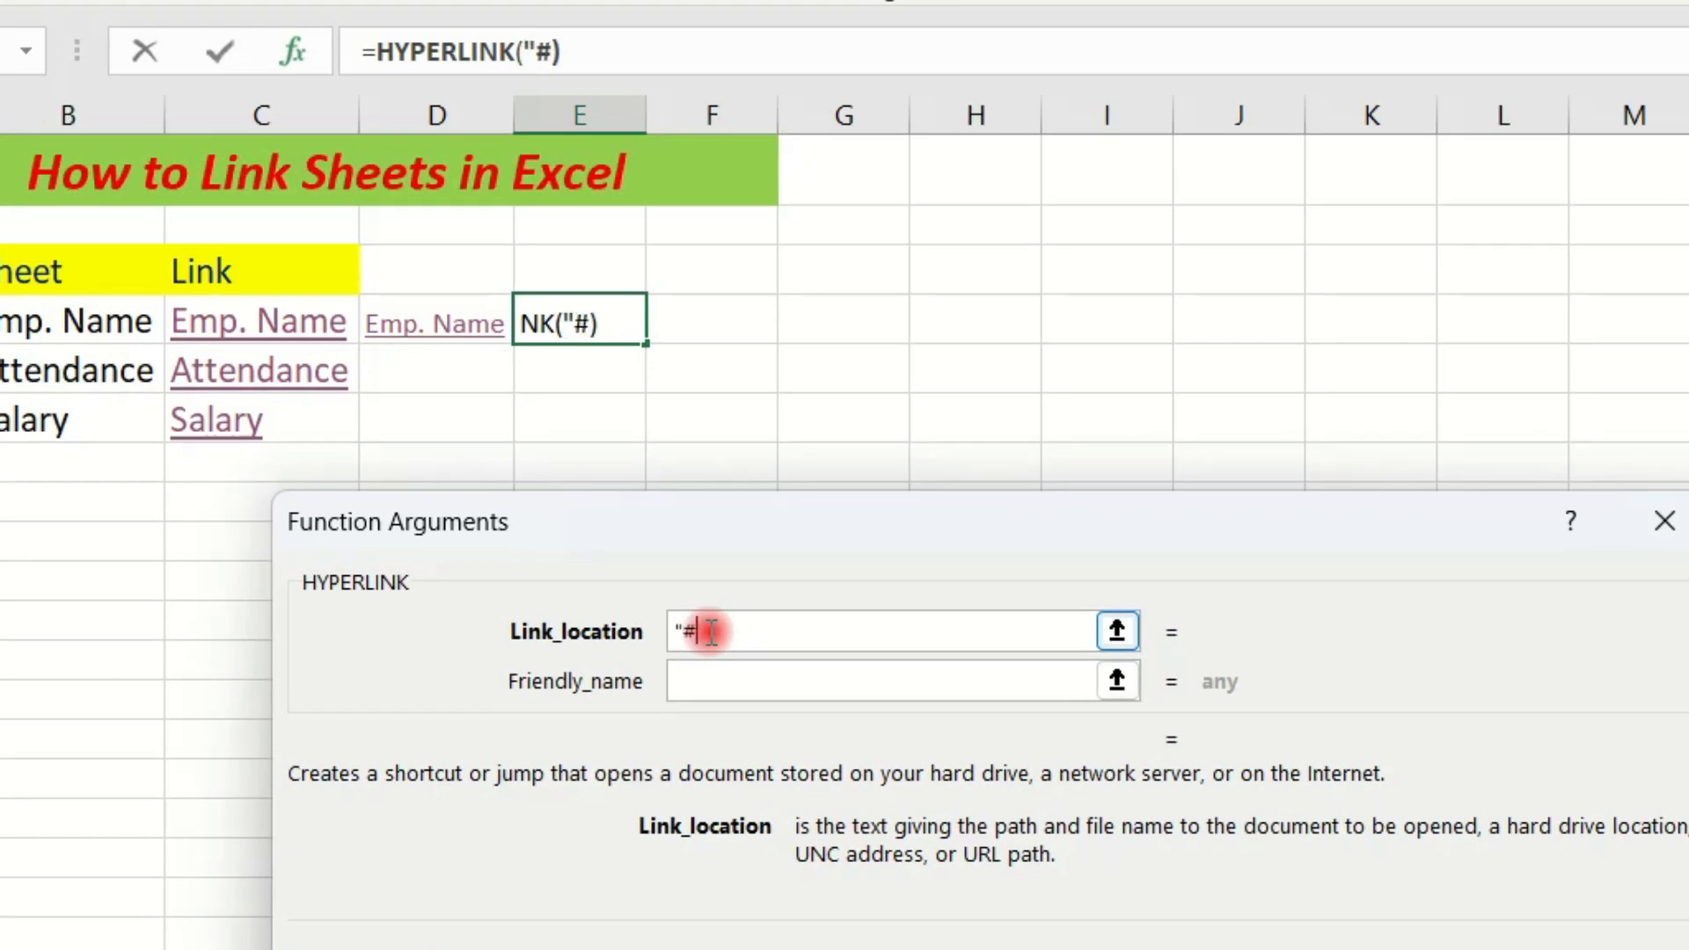
type("'")
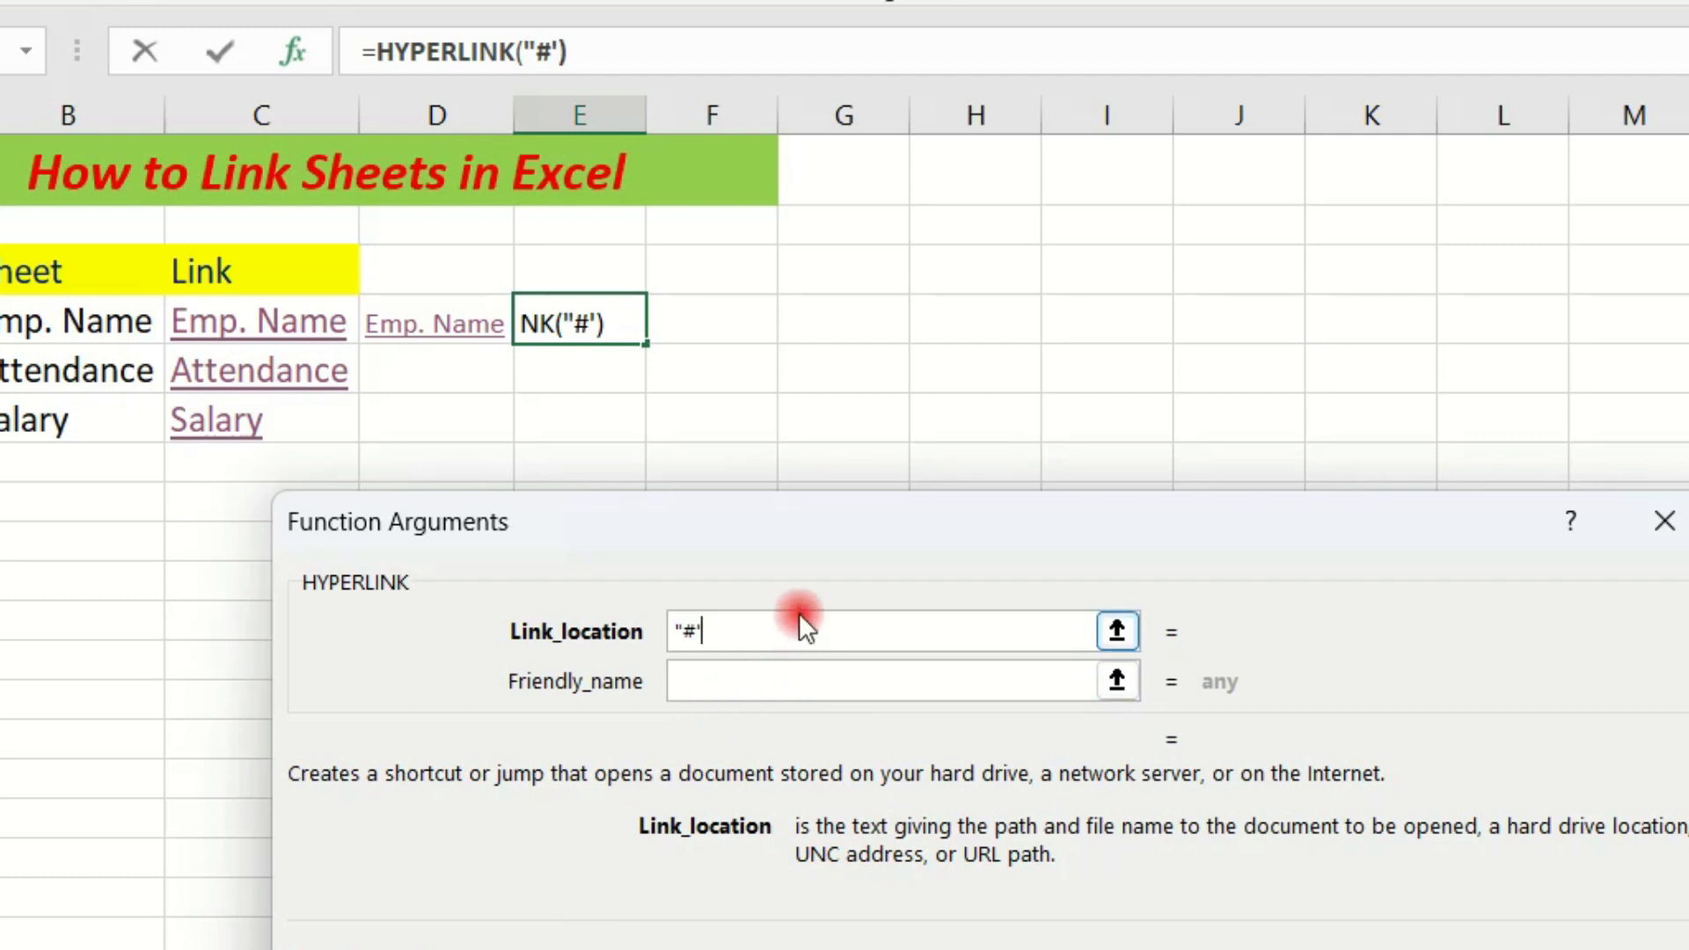
type("Em")
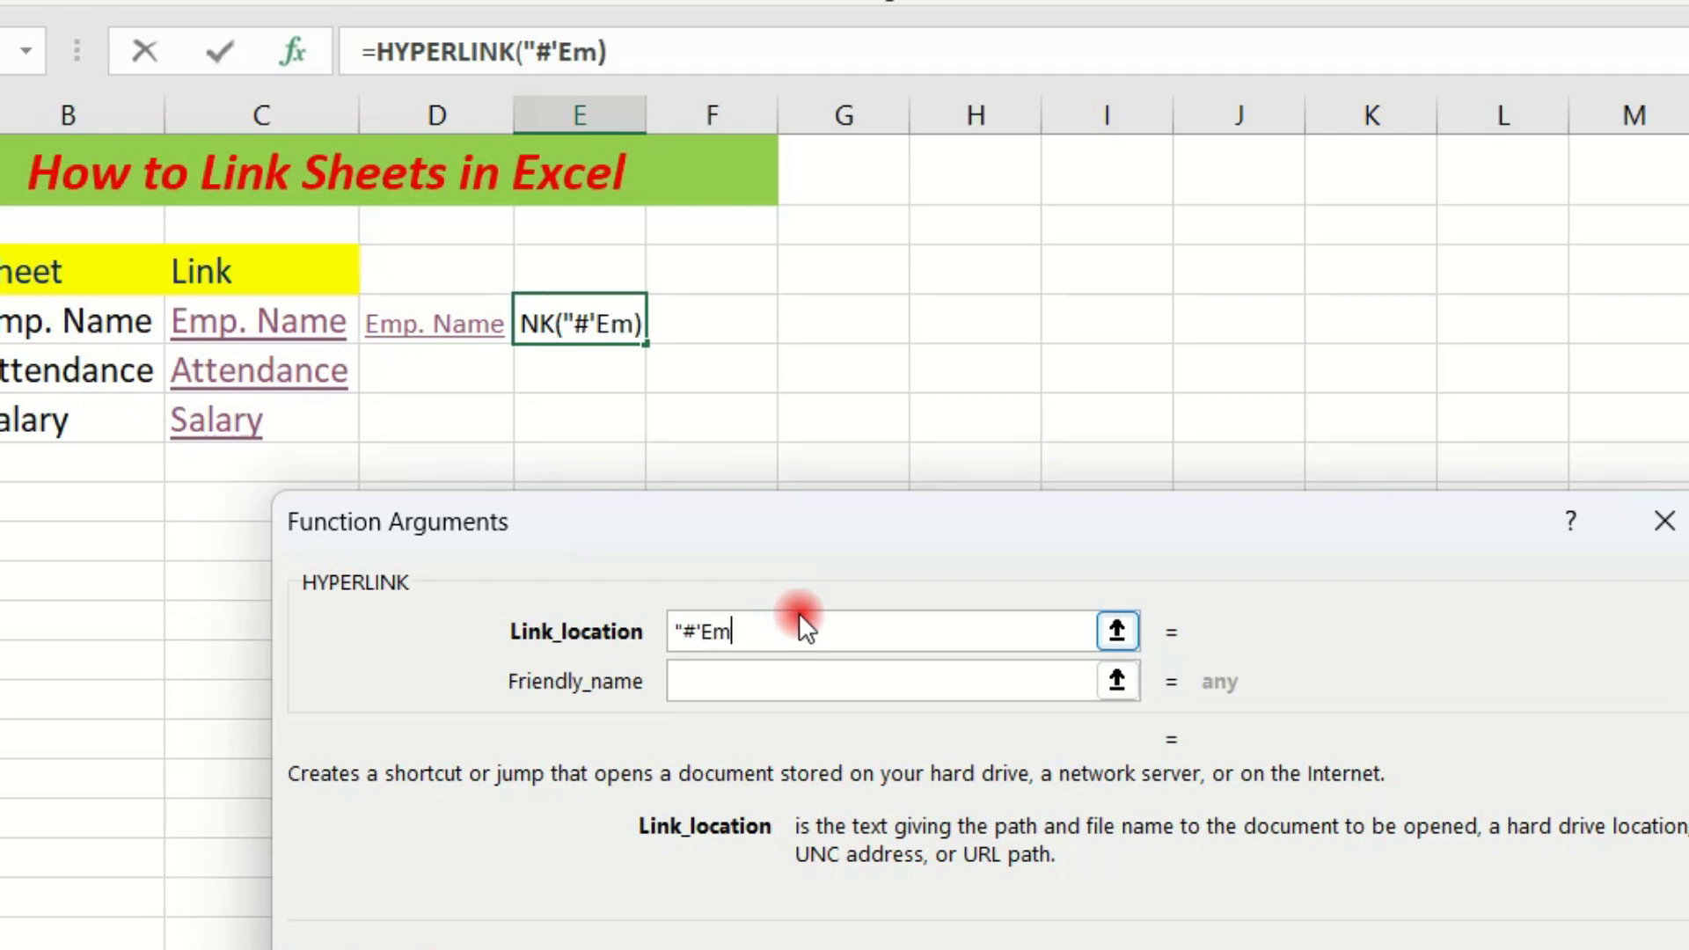
type("p.")
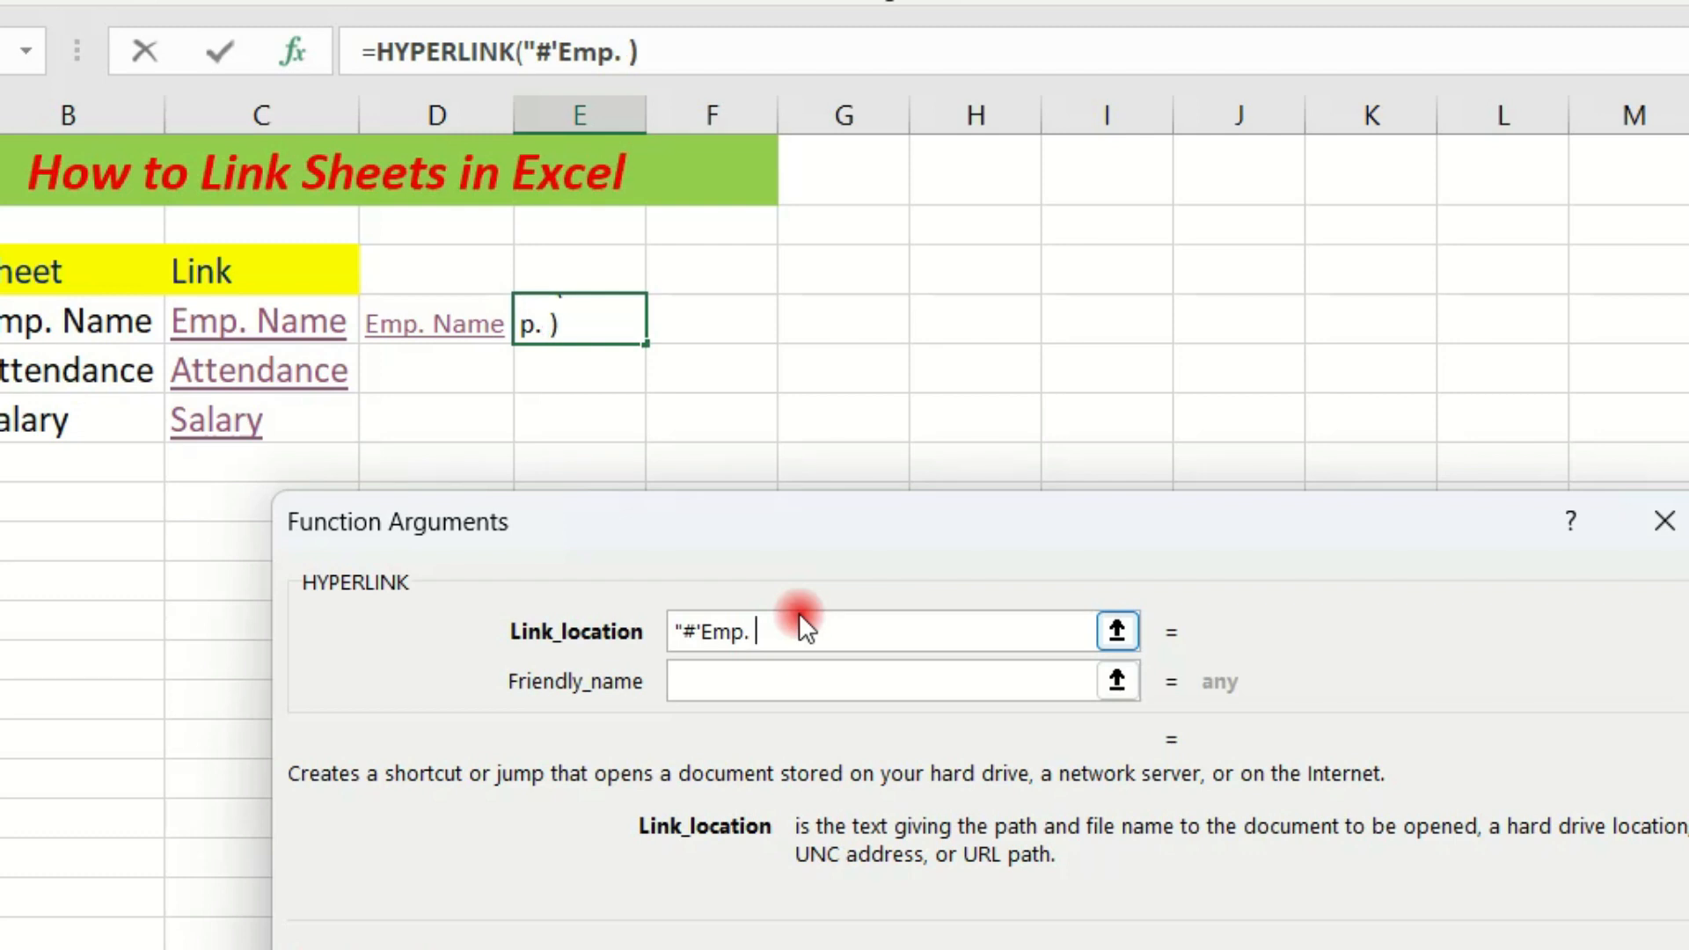
type("Name")
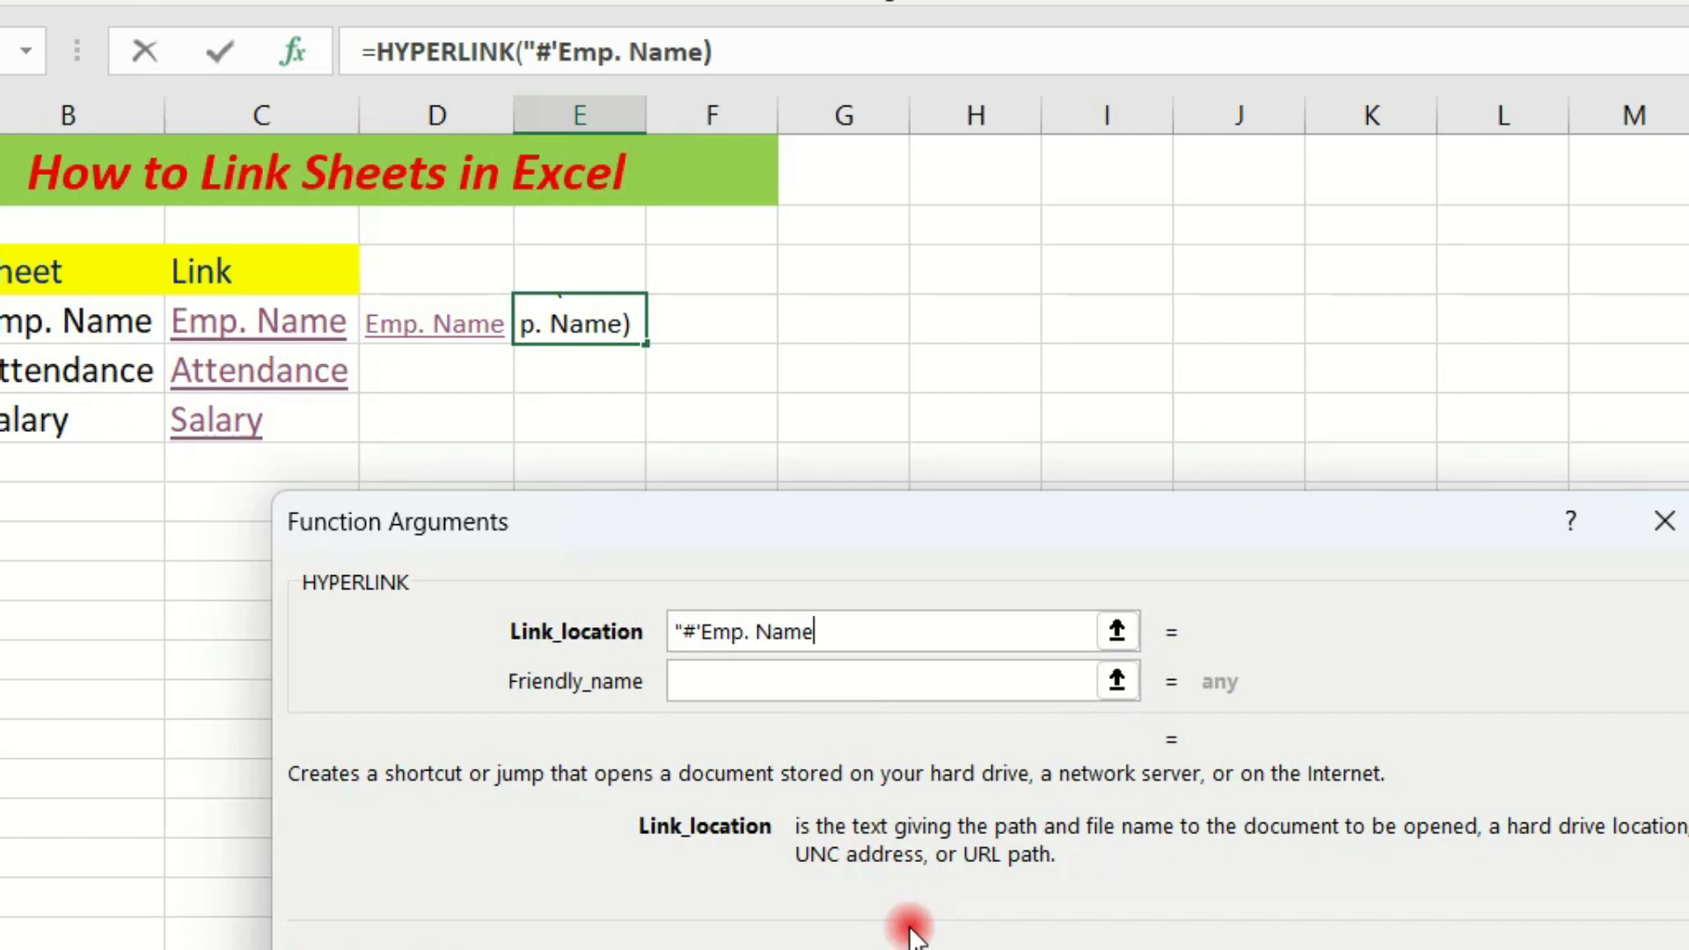
type("'!")
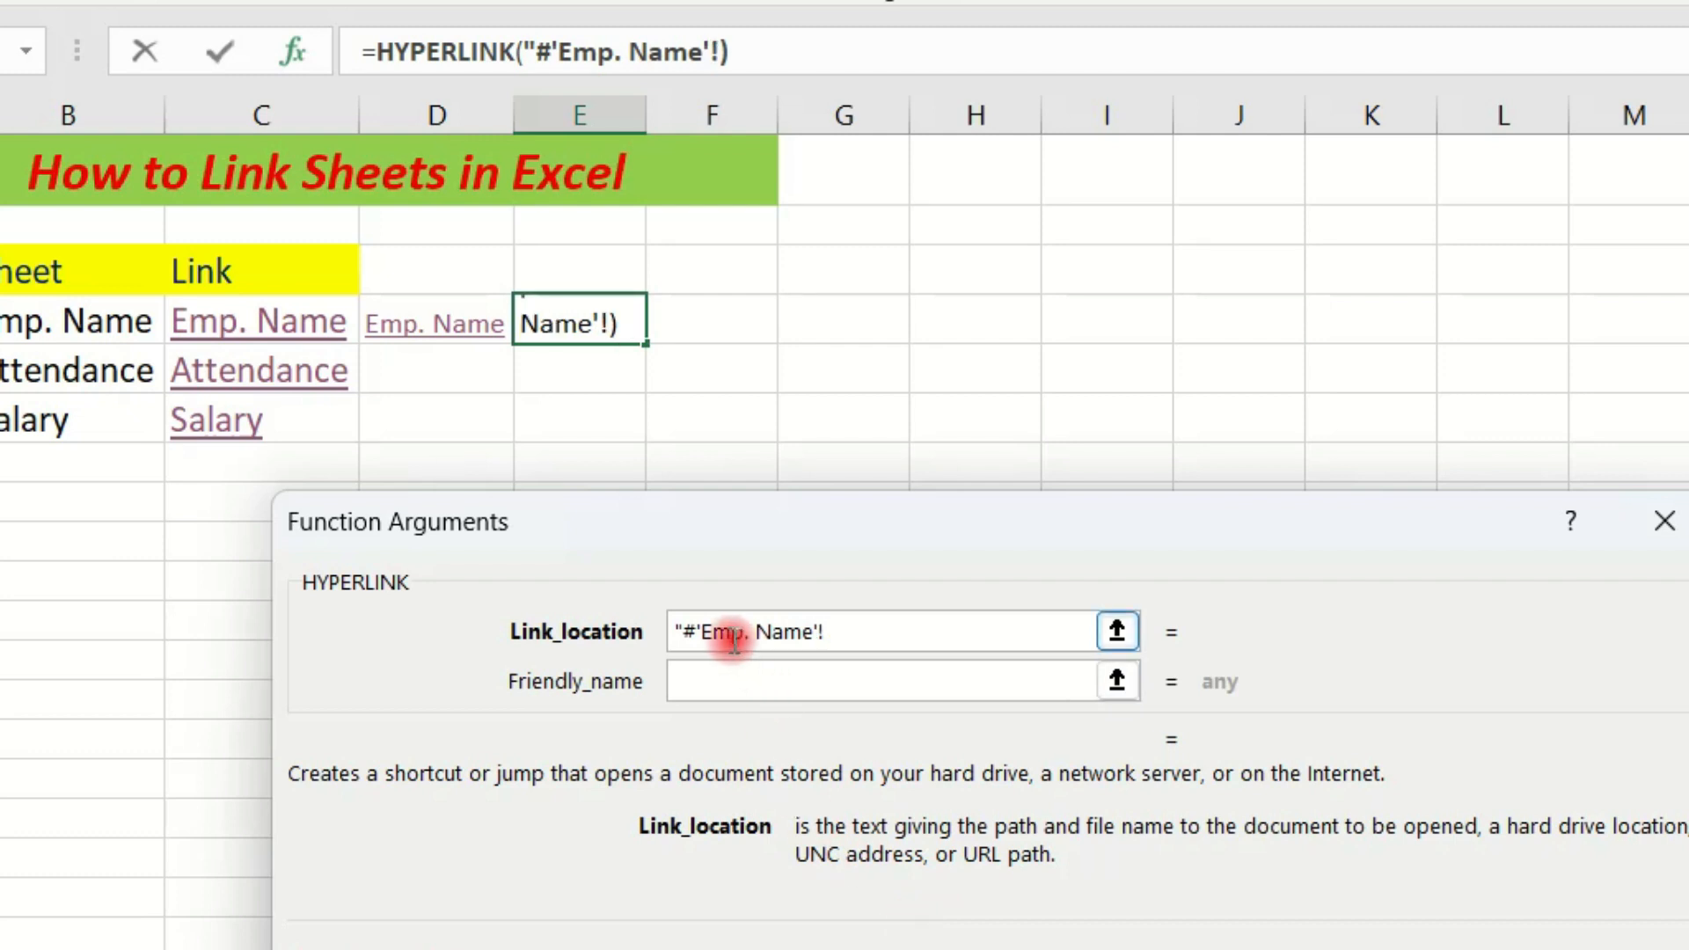
left_click(853, 686)
left_click(879, 638)
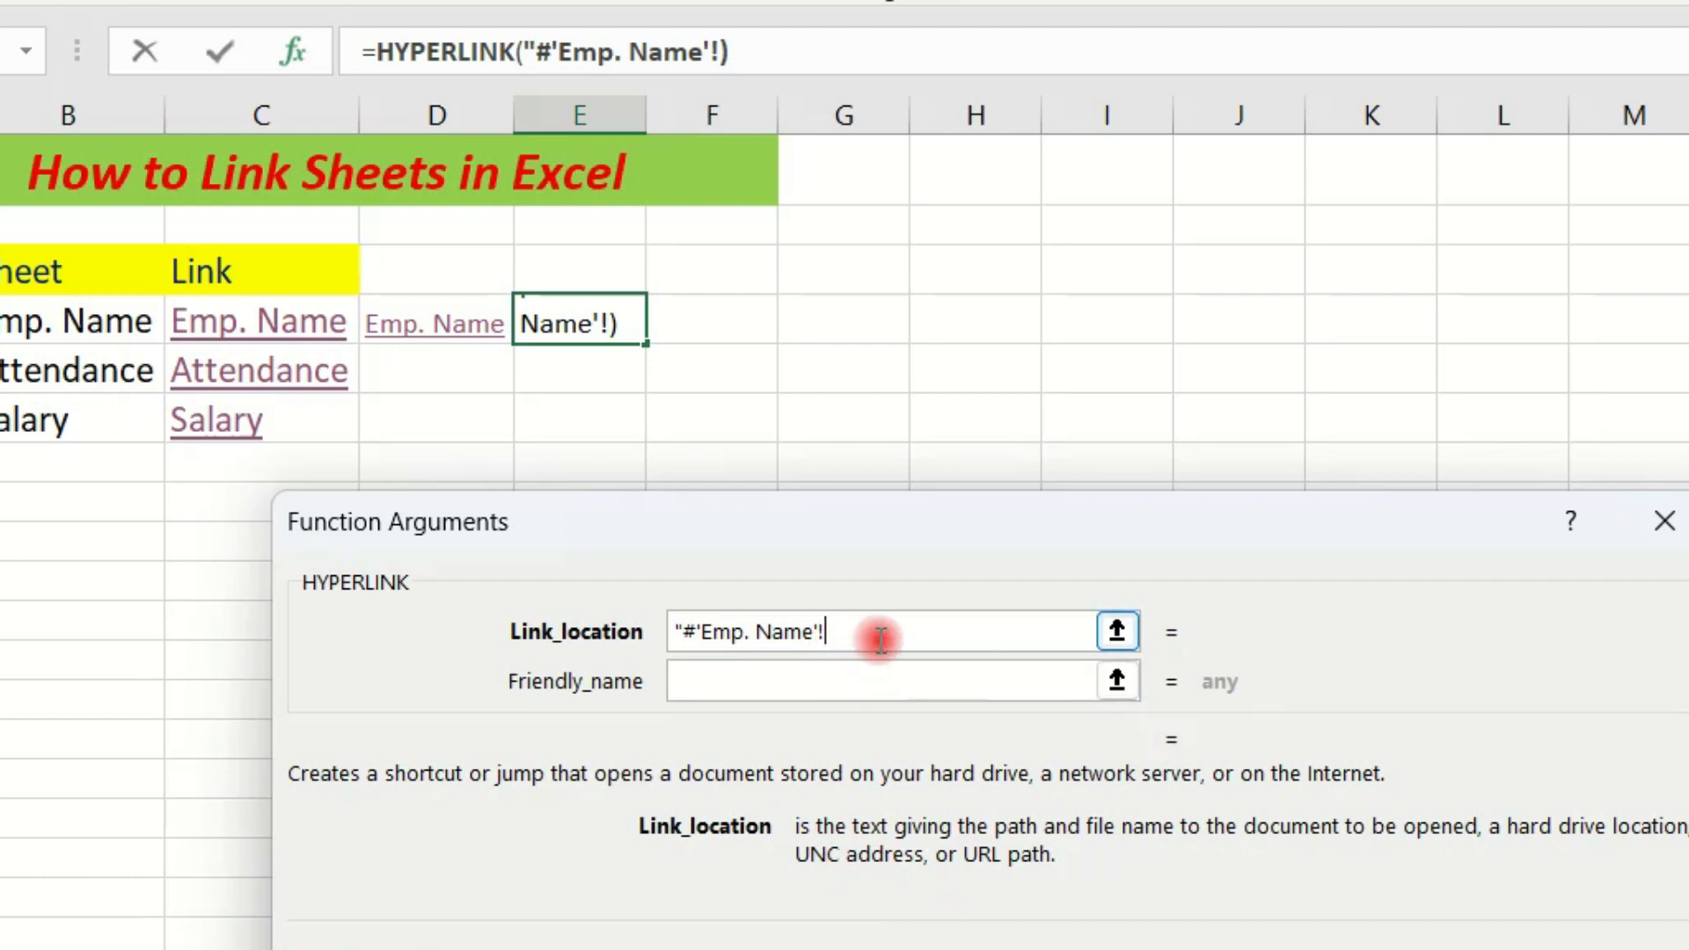
type("A1")
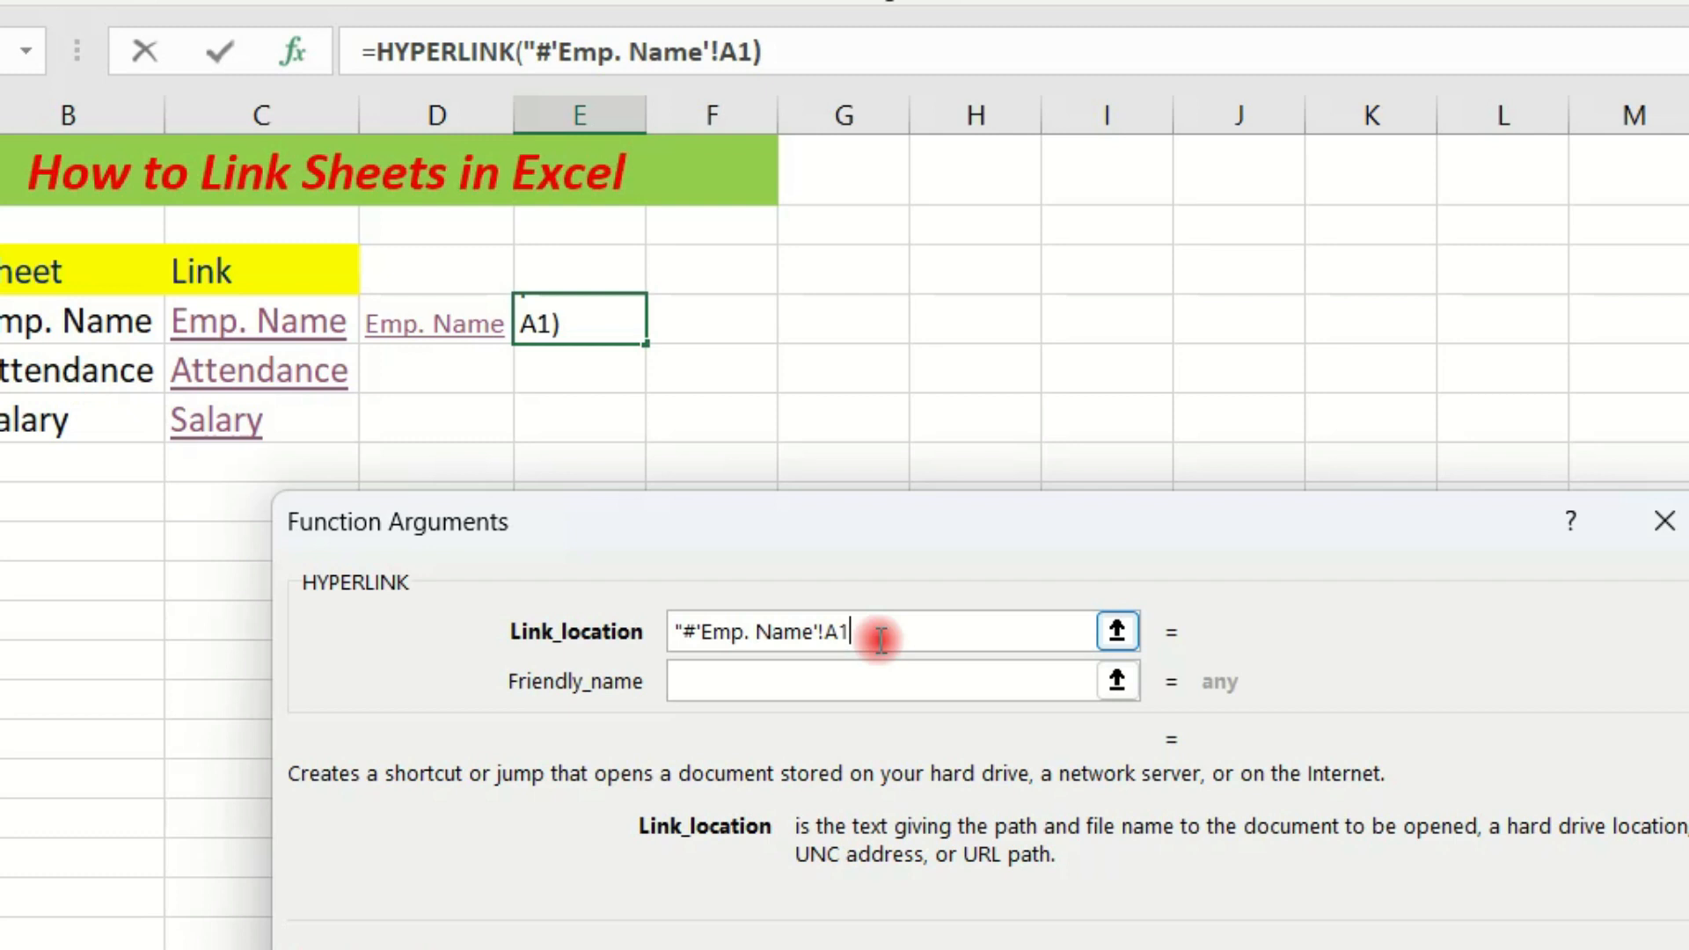
type("\"")
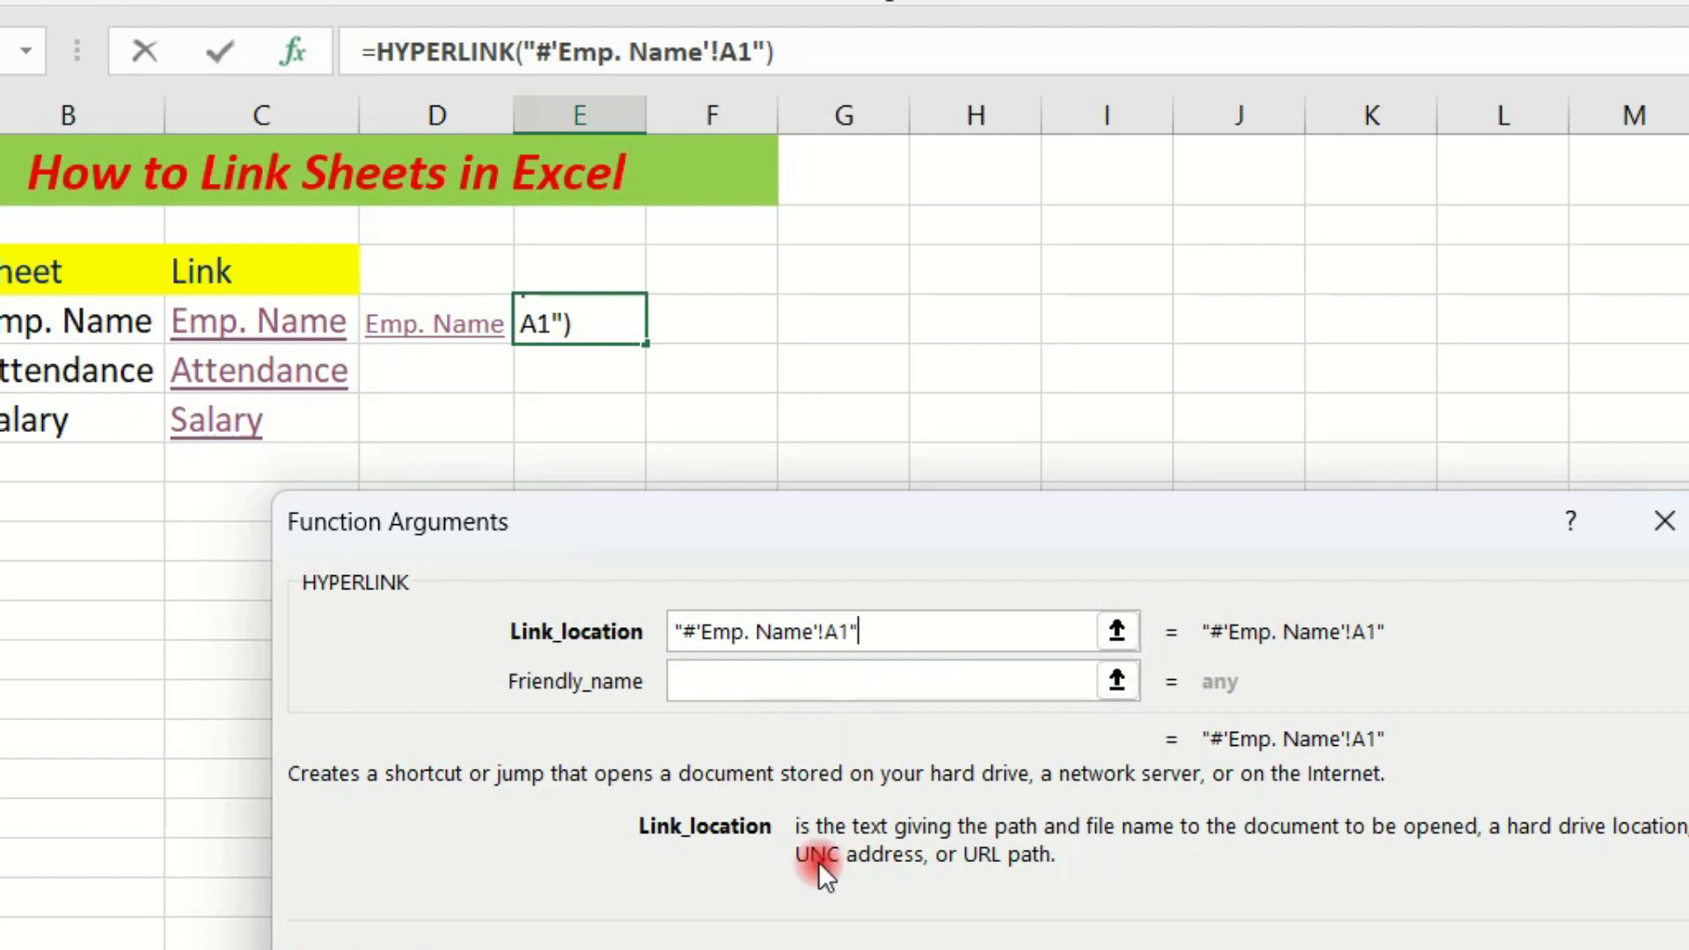
Step: Set the HYPERLINK function's friendly name to Emp. Name, insert the formula, and autofit column E
left_click(779, 673)
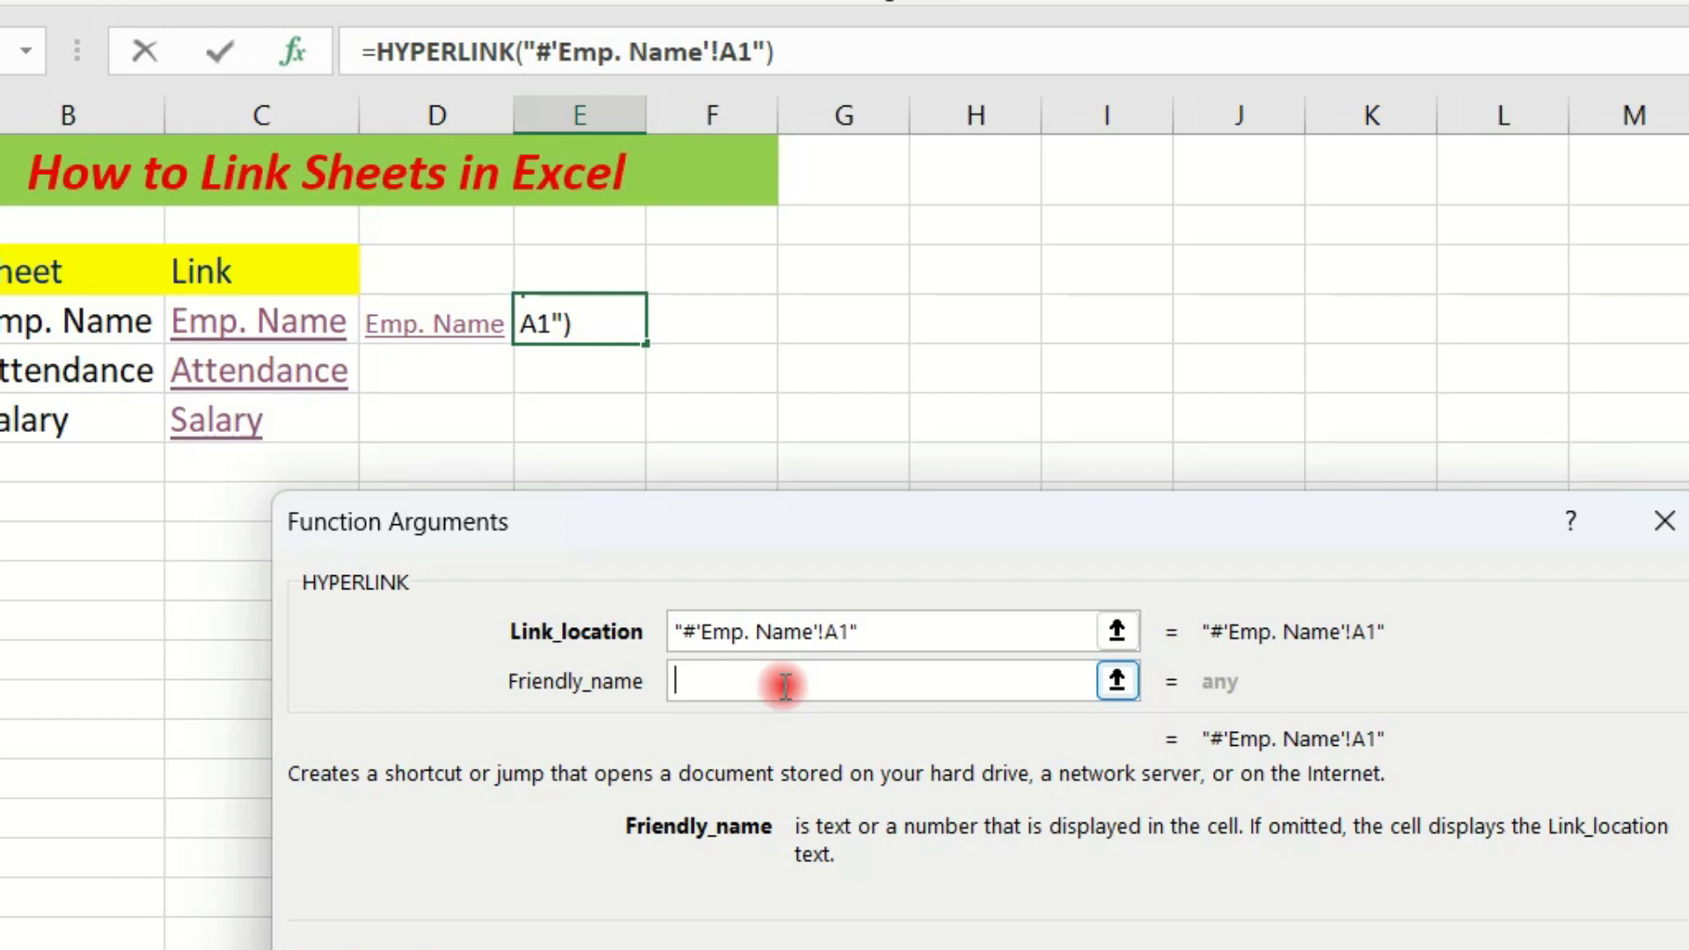
type("Emp")
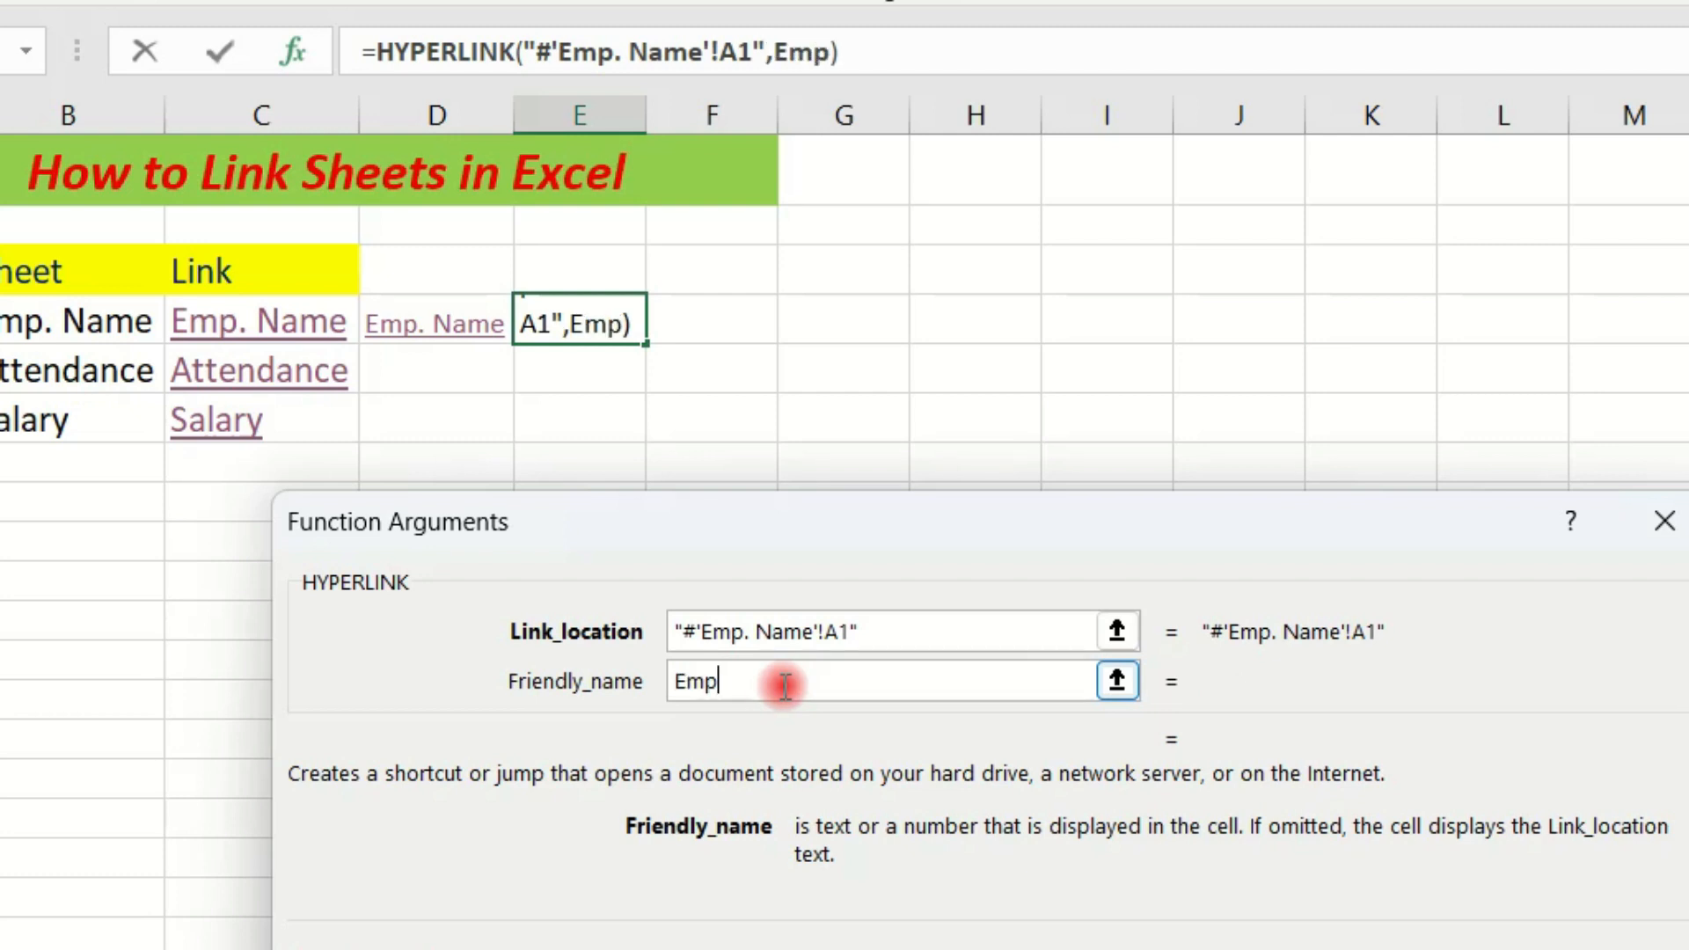
type(". Name")
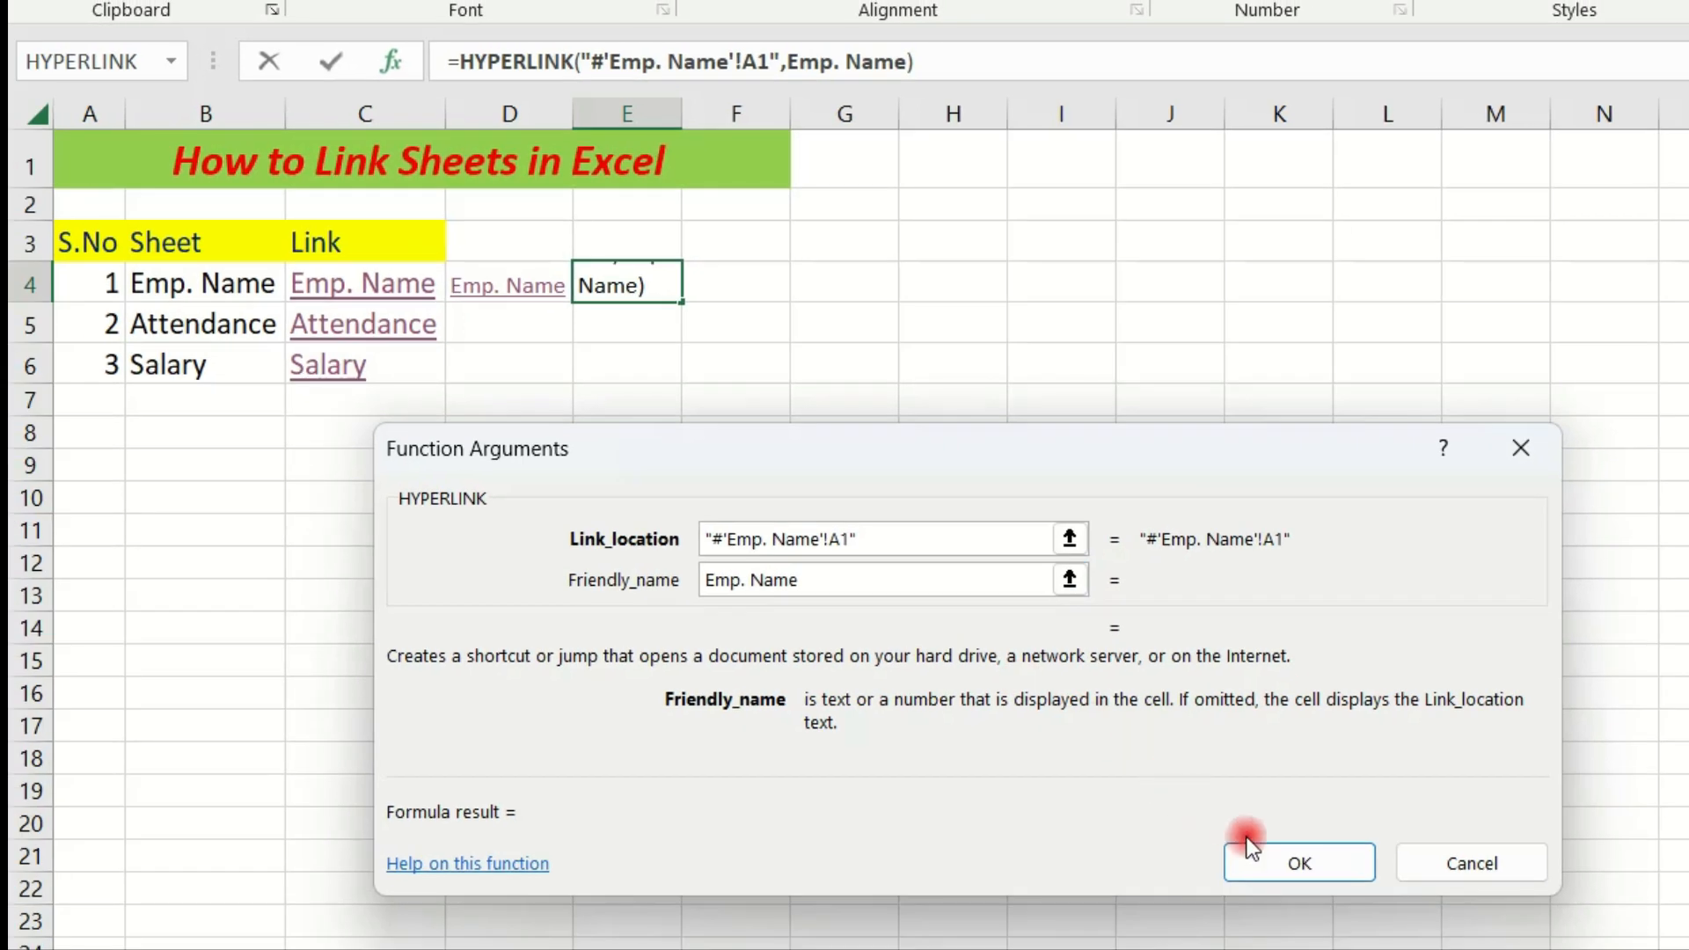
left_click(1251, 848)
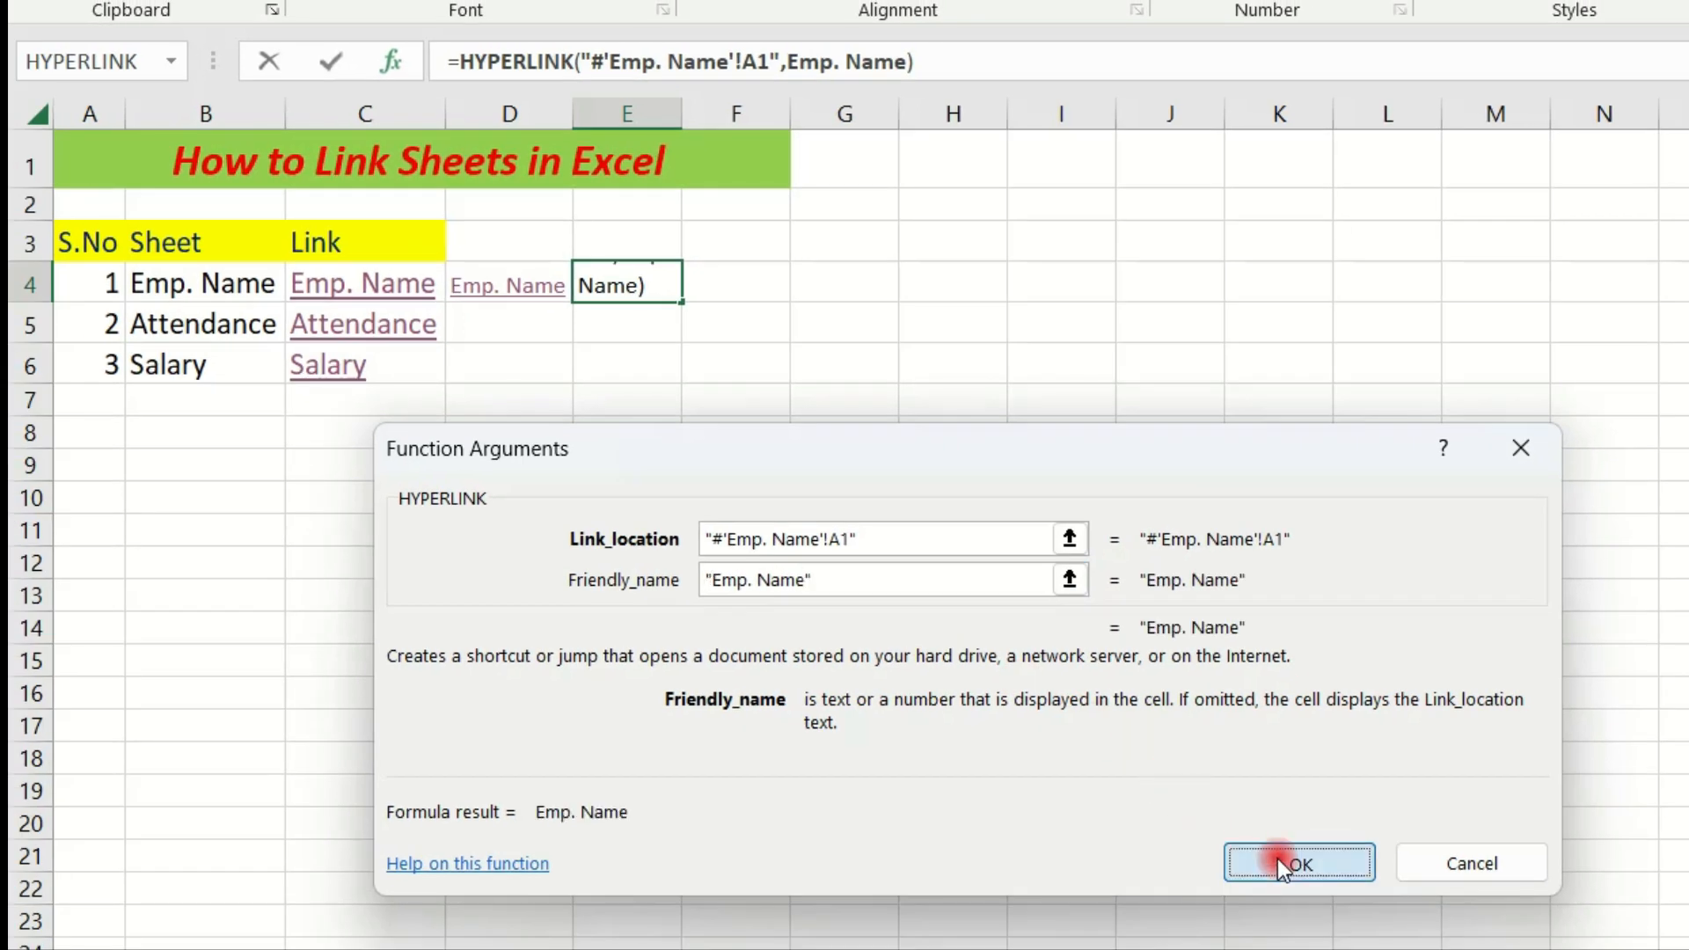
double_click(682, 114)
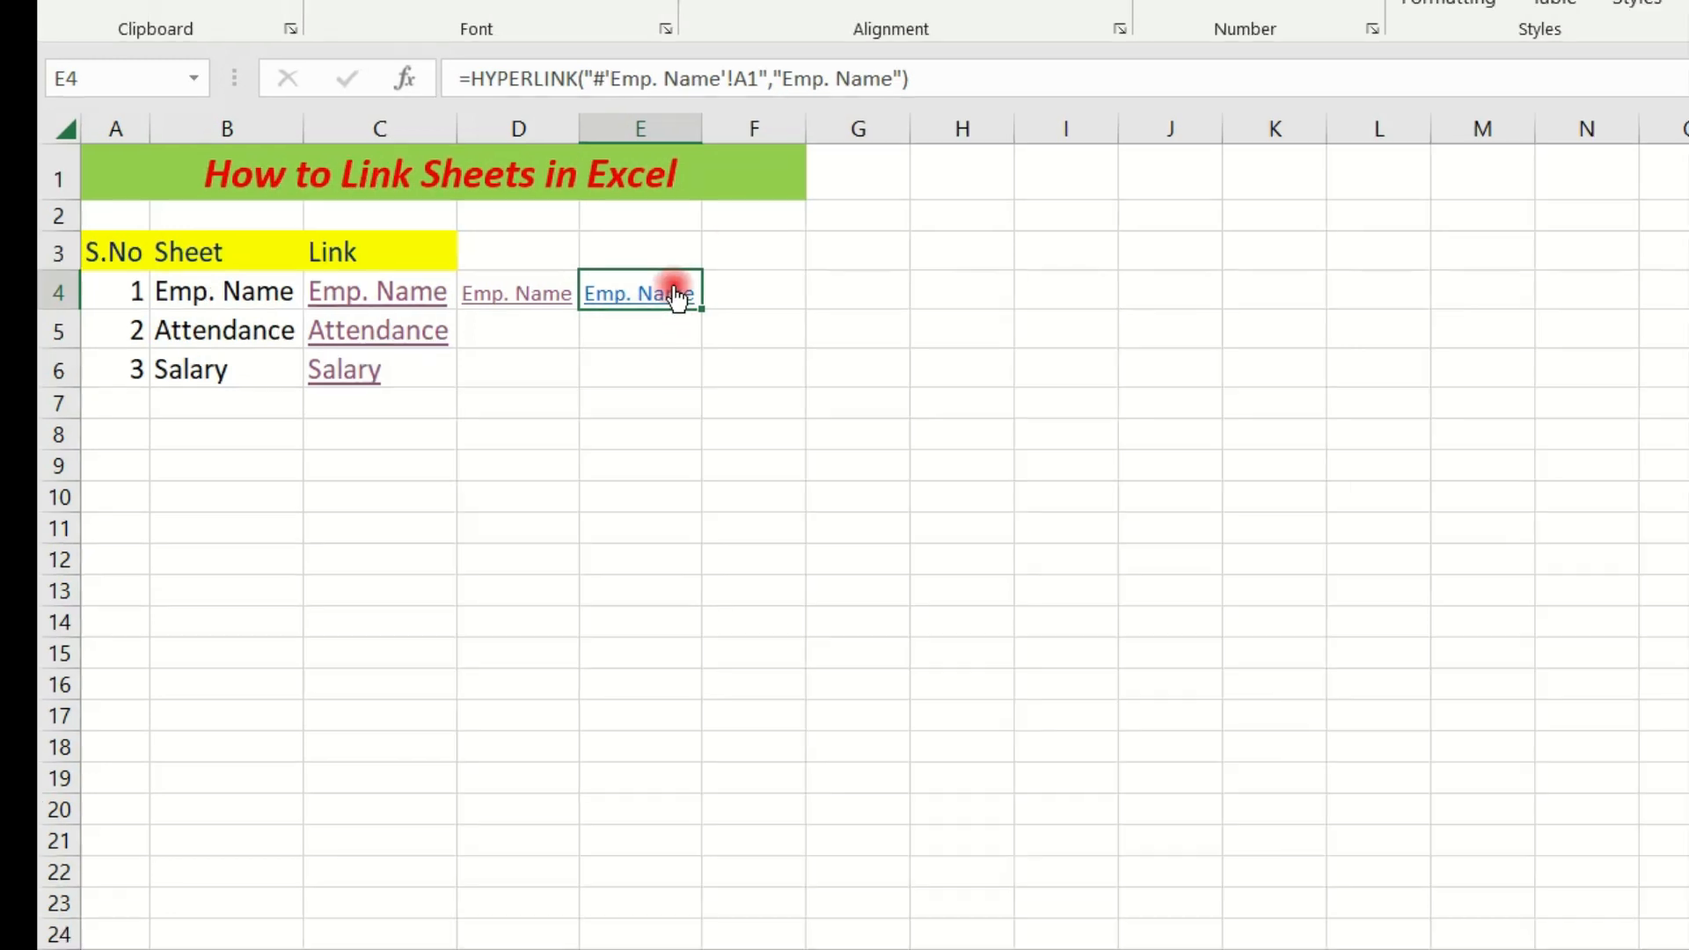
Step: Test the HYPERLINK formula in cell E4 by following it to the Emp. Name sheet, and return to the Master Sheet
left_click(668, 290)
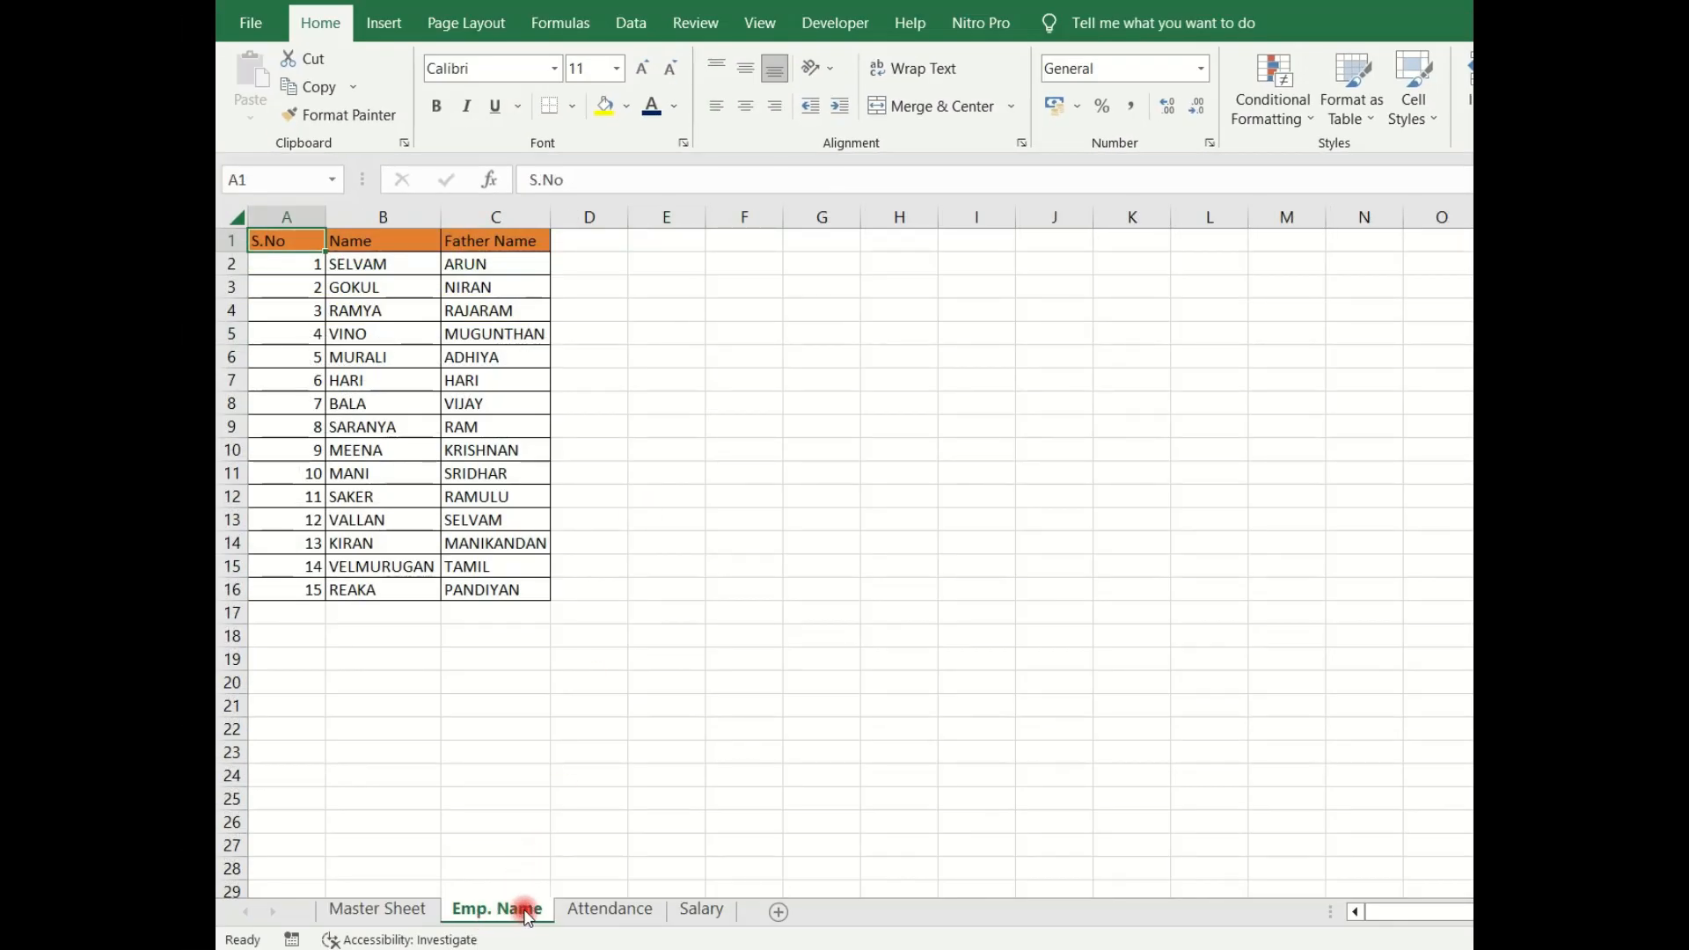
left_click(395, 912)
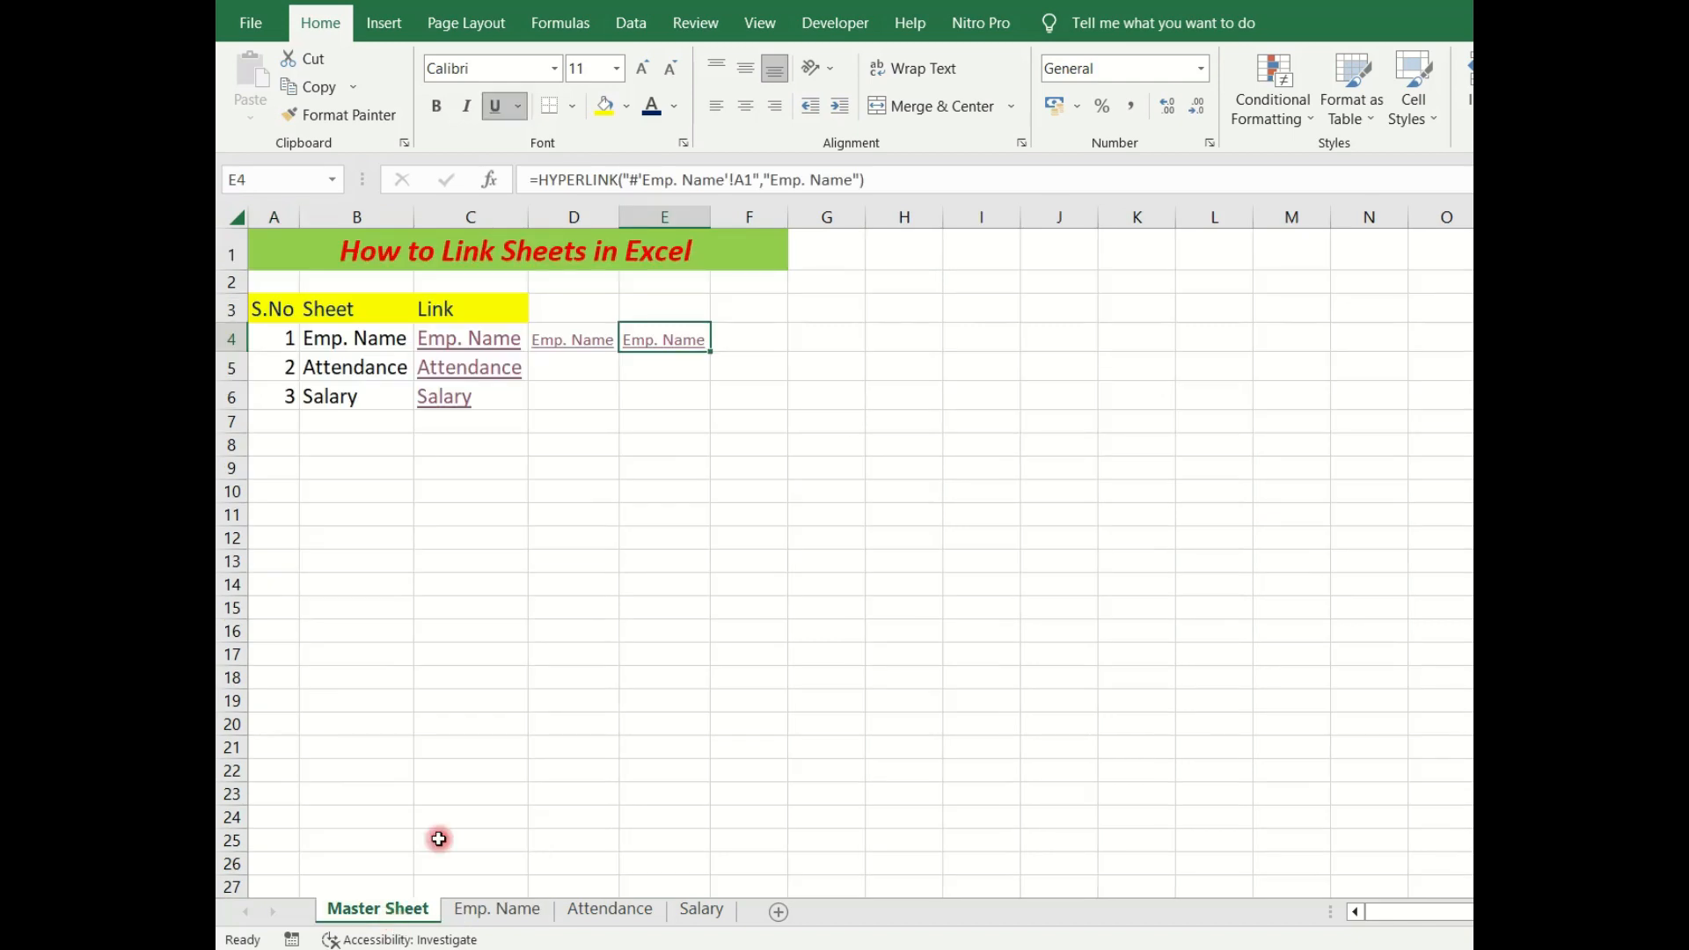
left_click(688, 363)
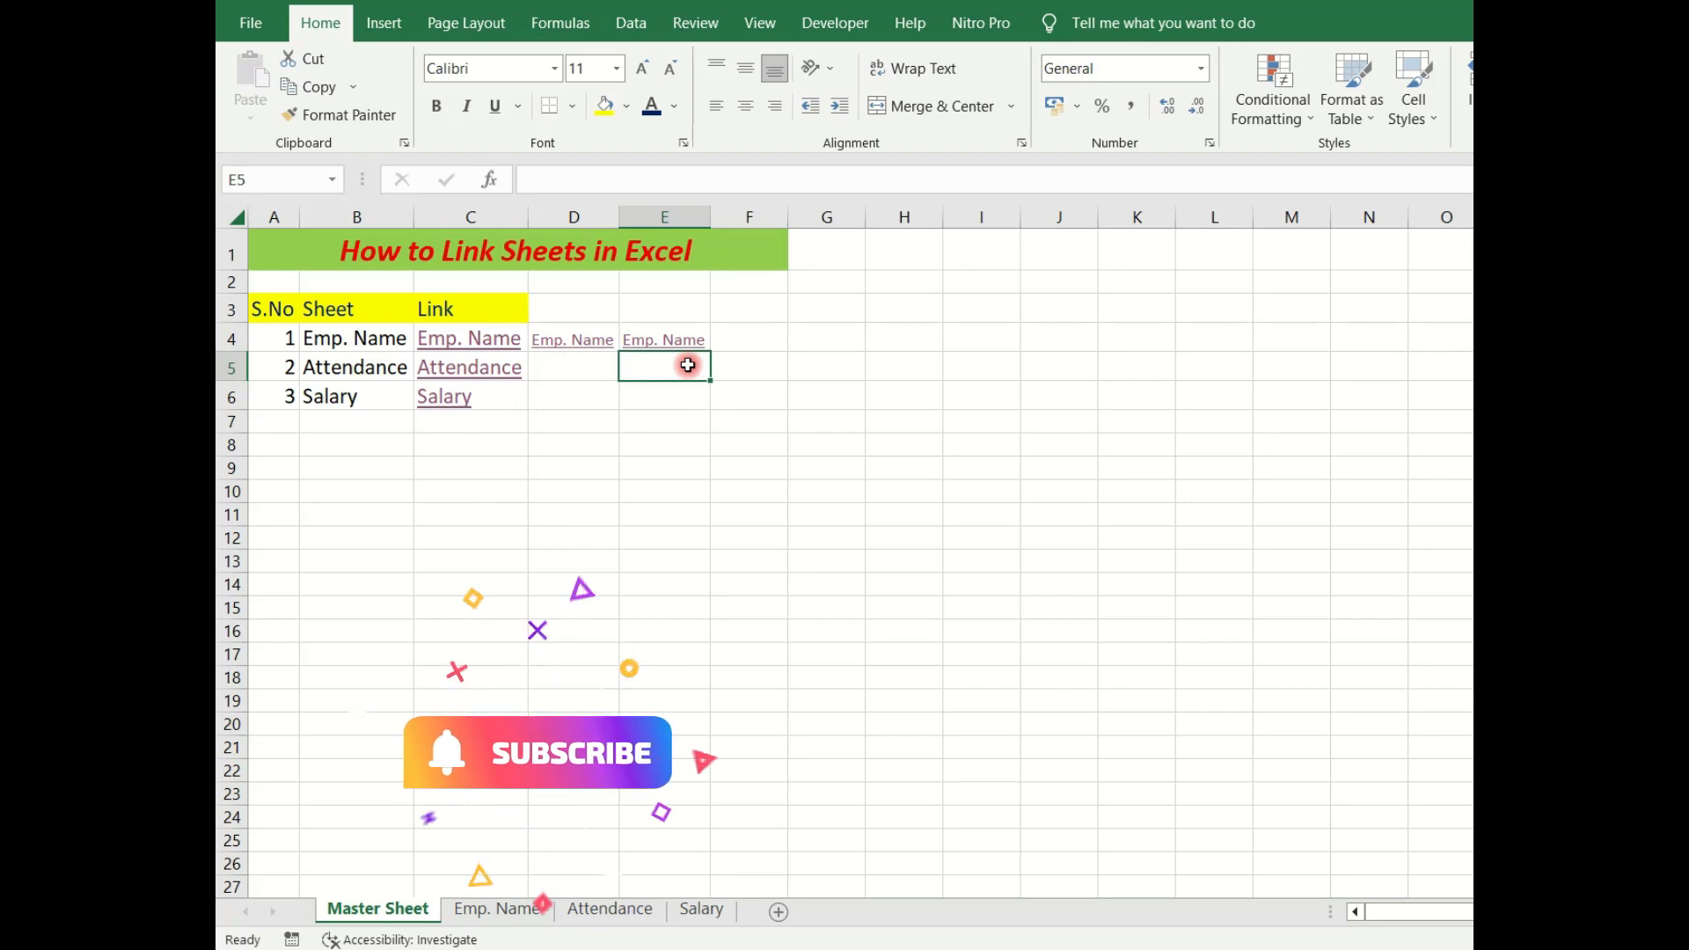
Step: Start a HYPERLINK formula in cell F4 with the link location "#'"&B4&"'!A1", referencing the sheet name in B4
left_click(758, 332)
type("=")
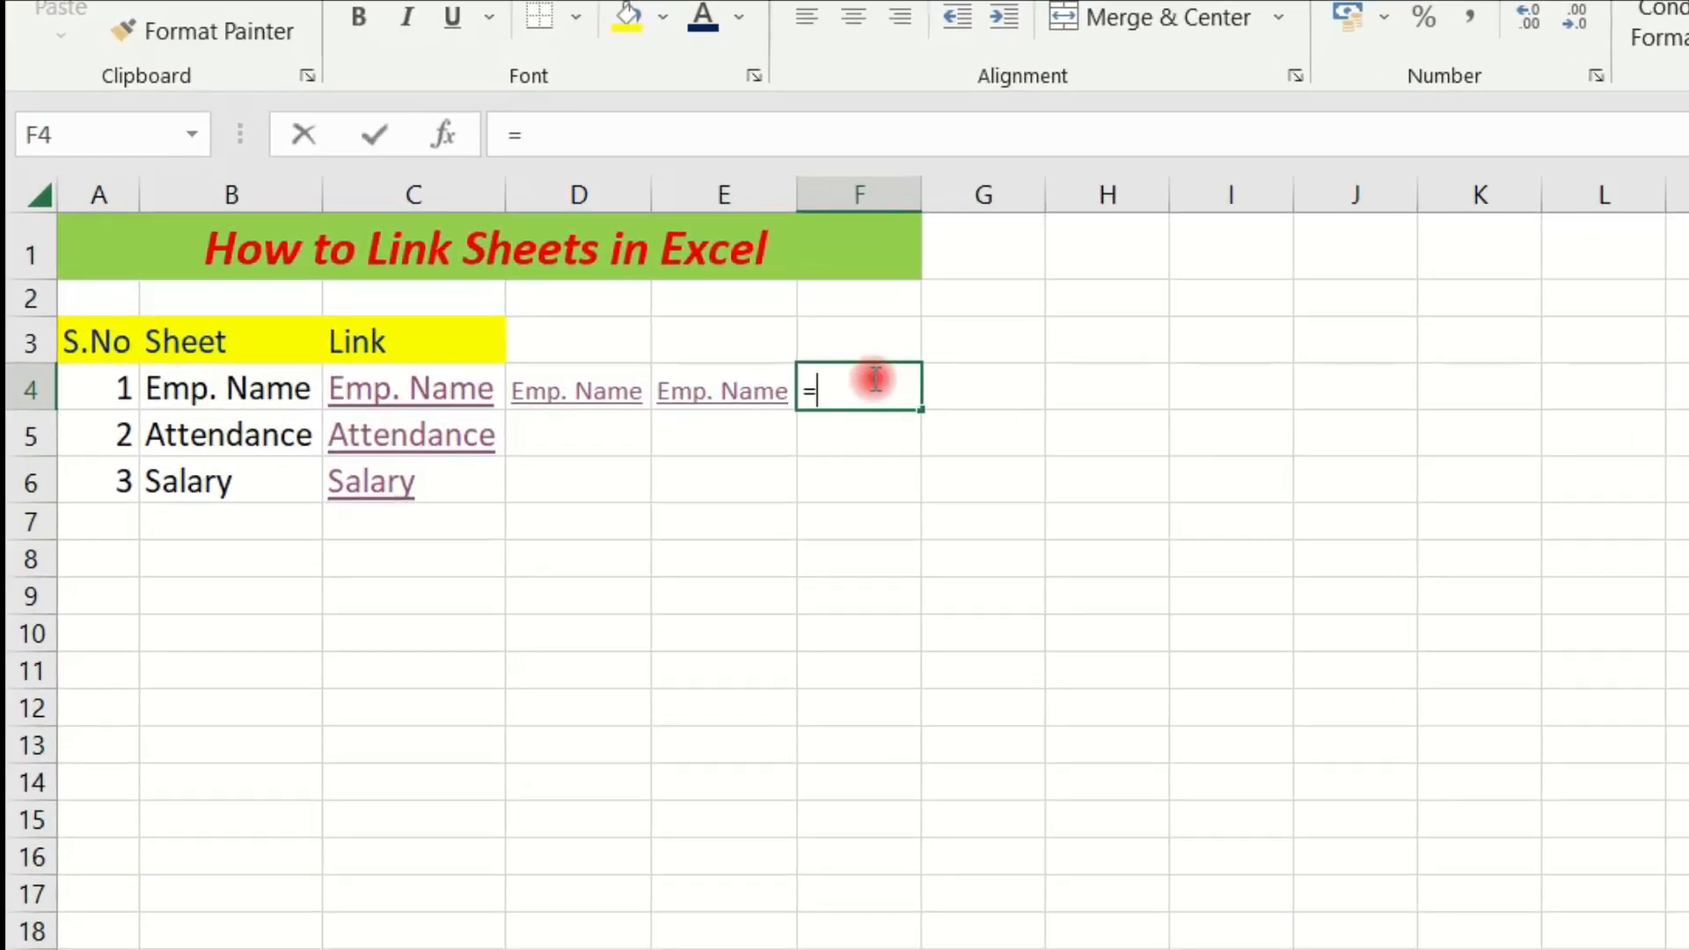
type("hyp")
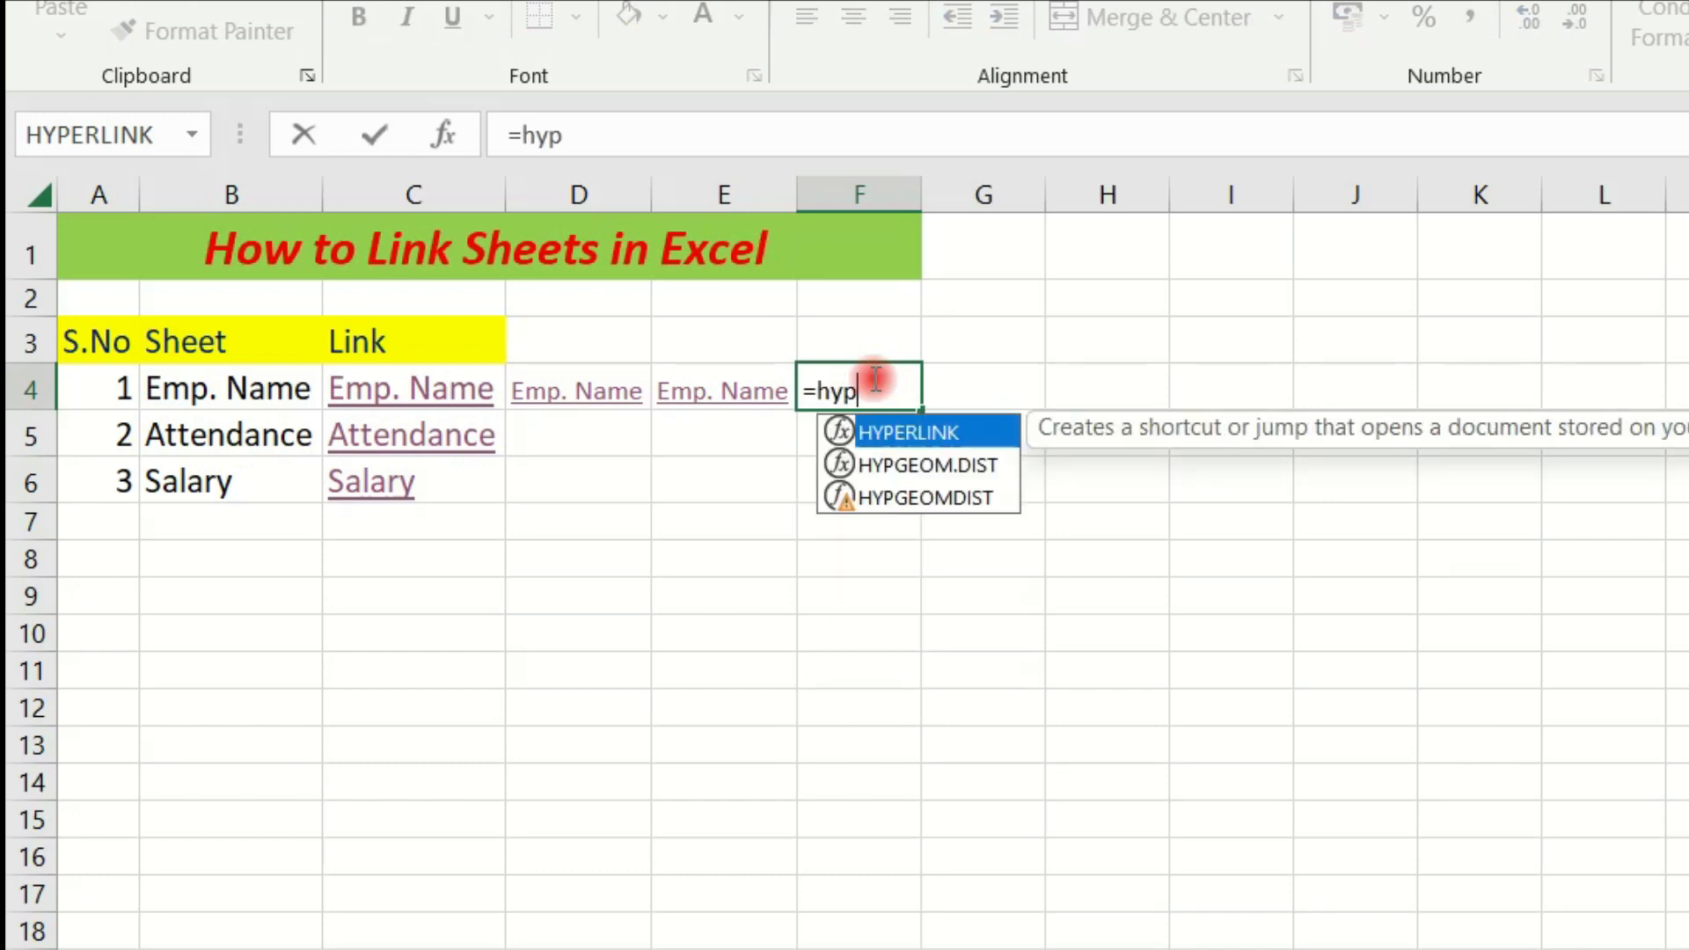
type("erlin")
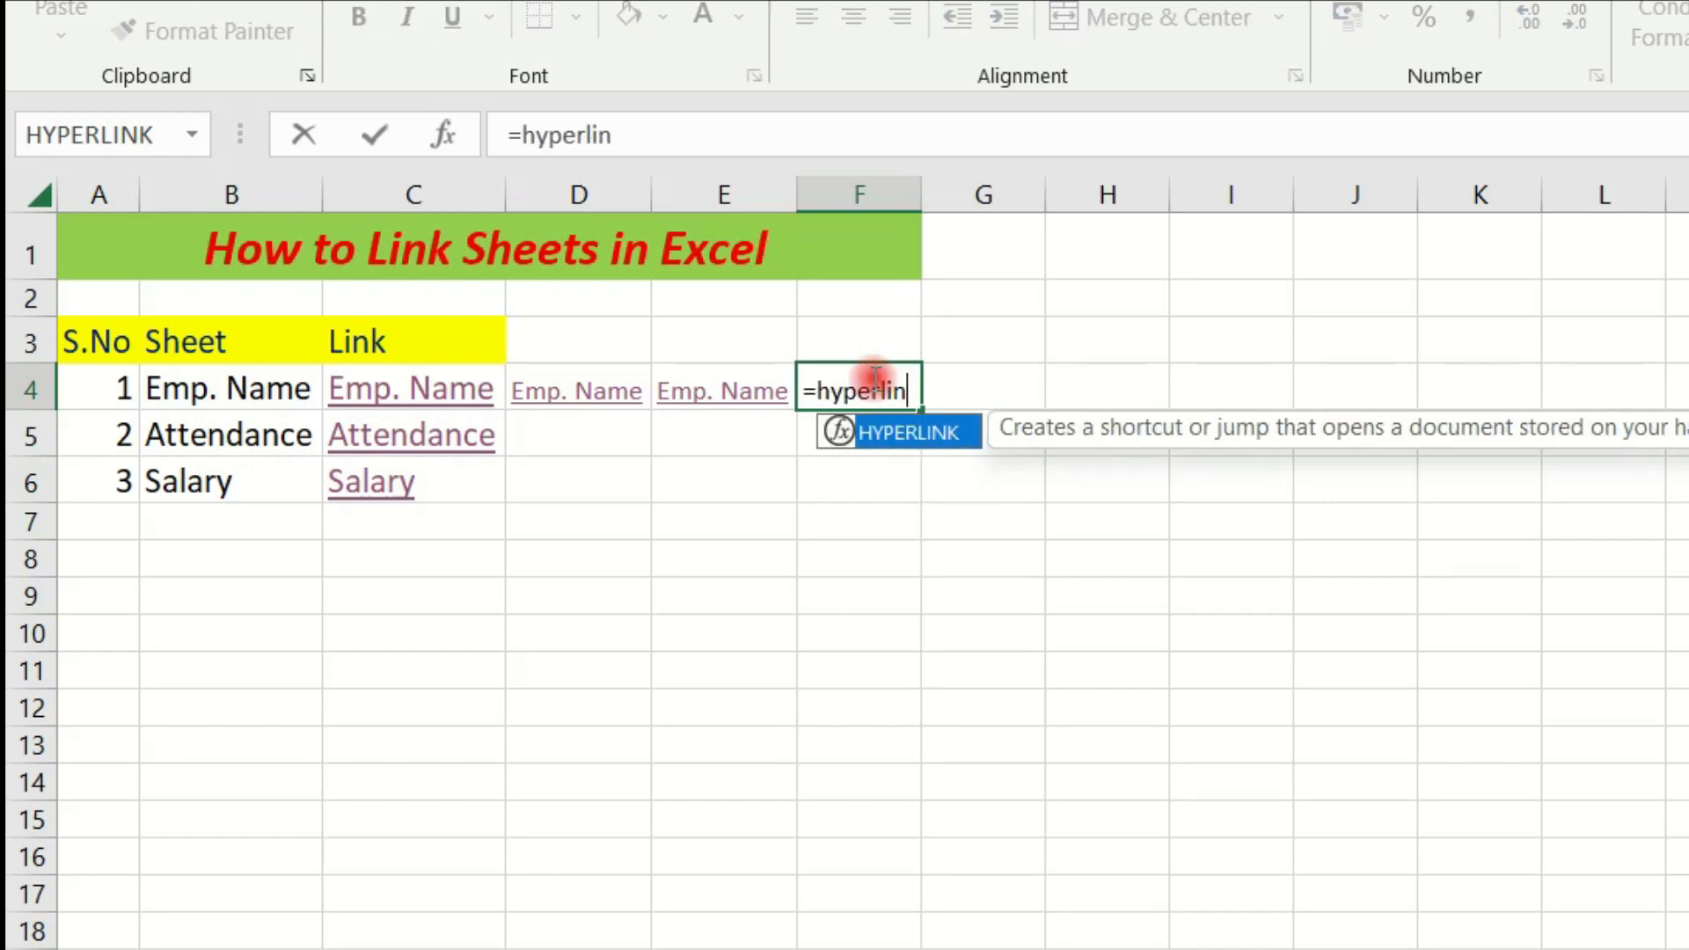
type("k(\"#")
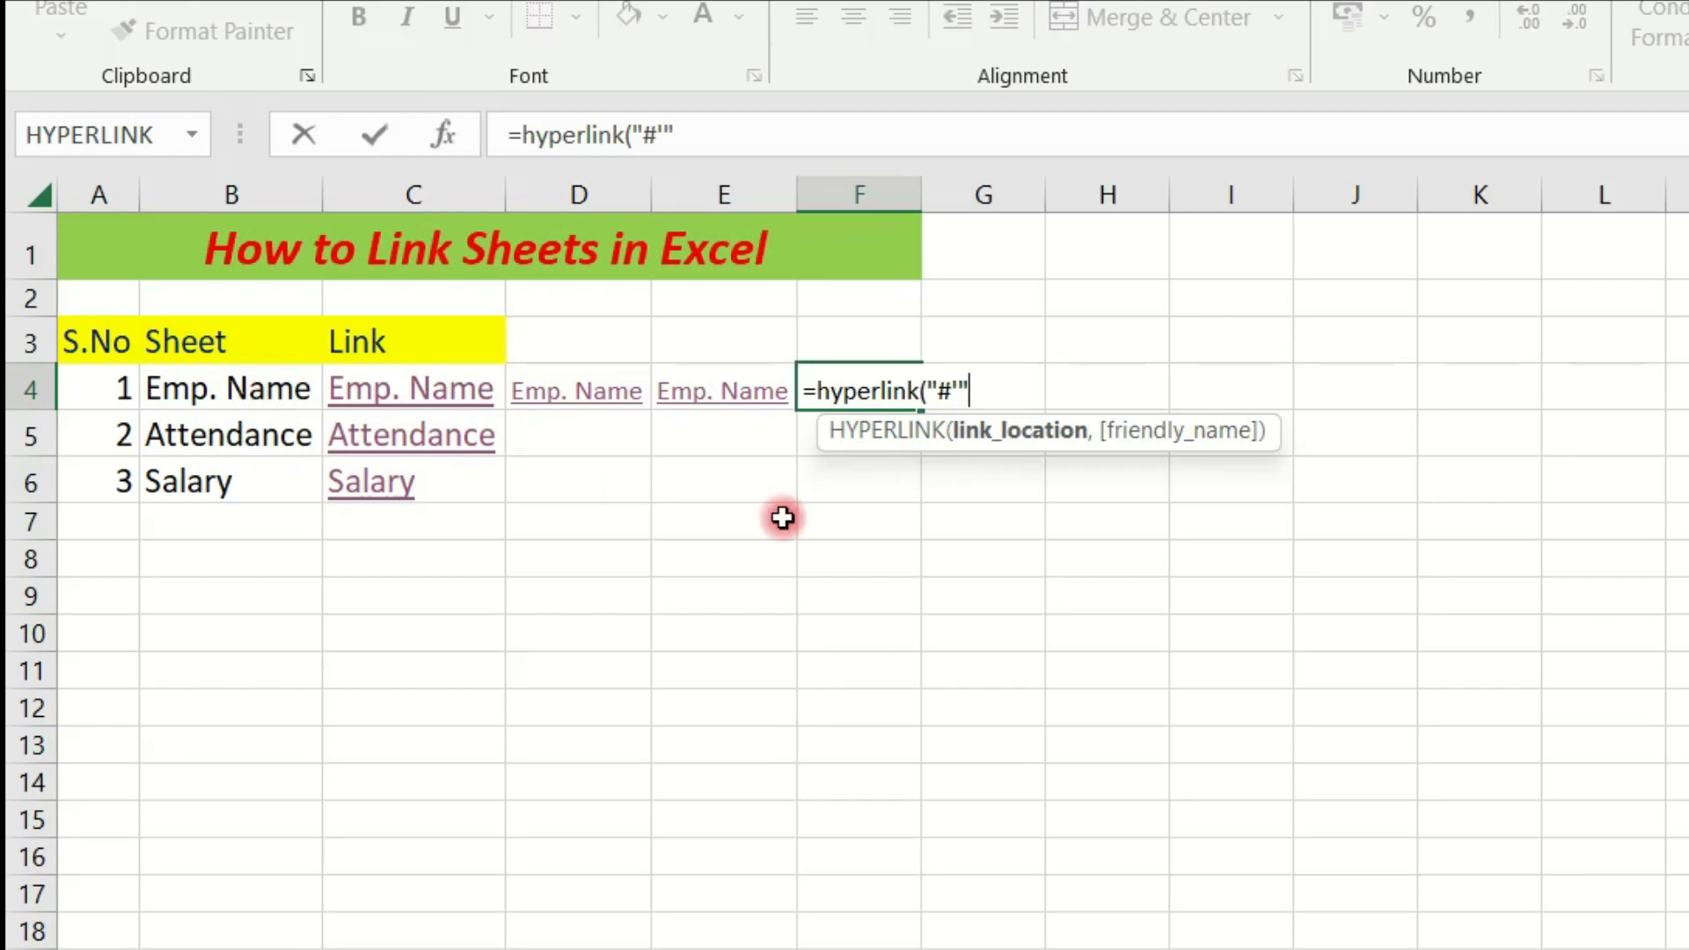
type("&")
left_click(274, 400)
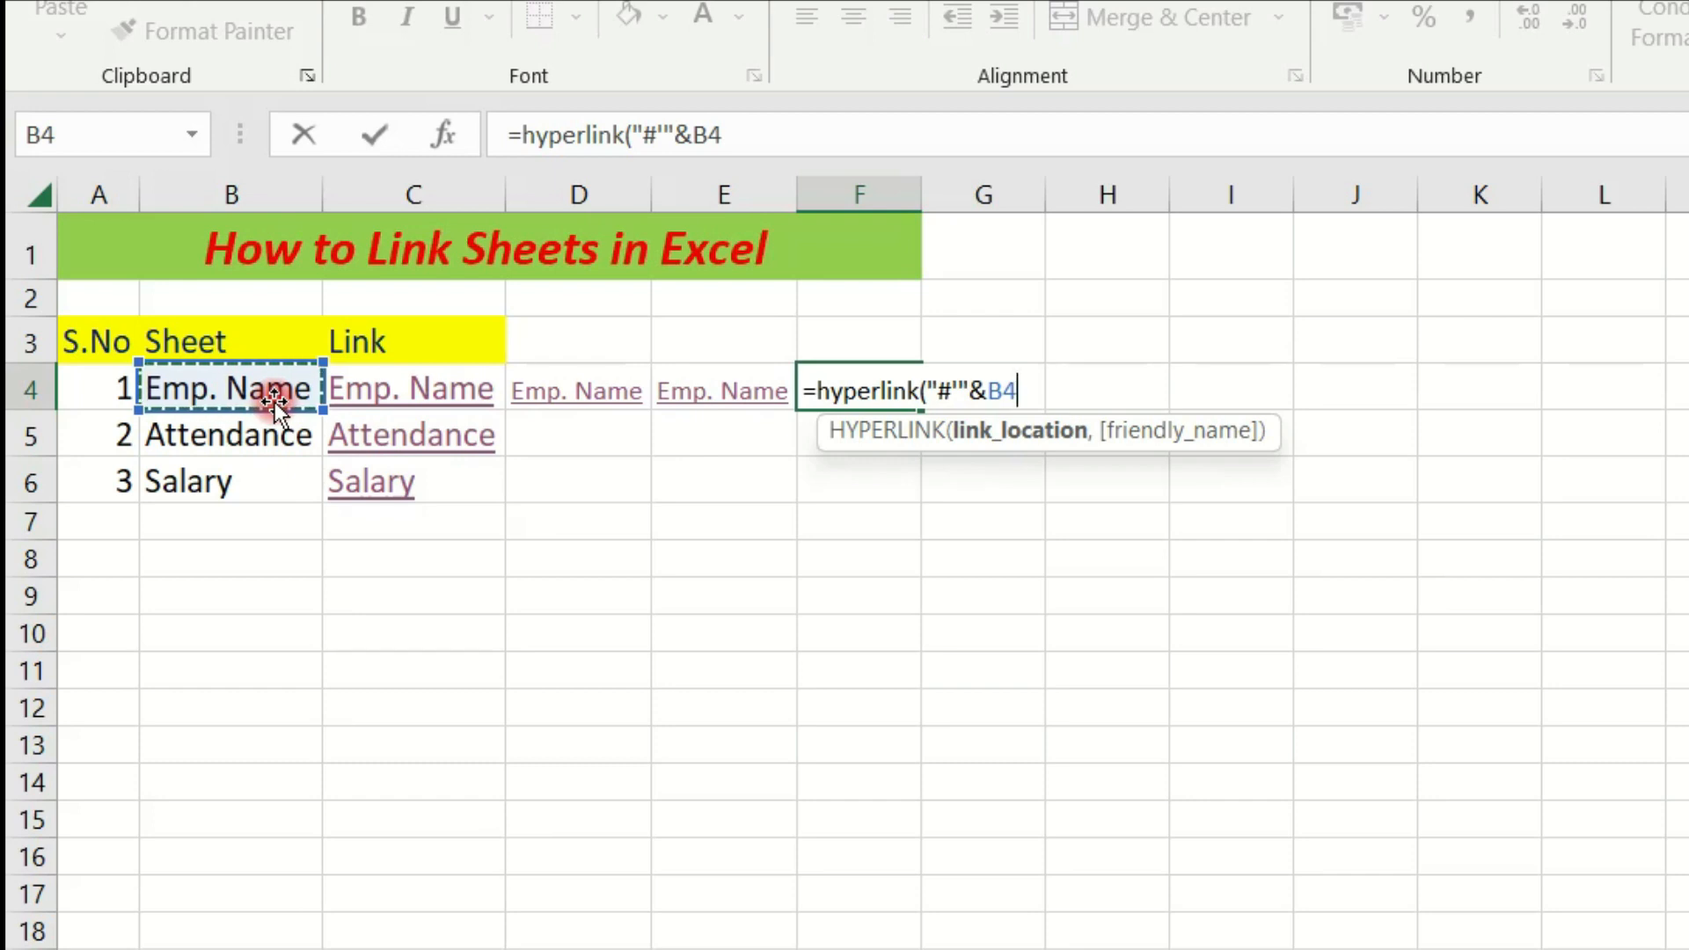
type("&")
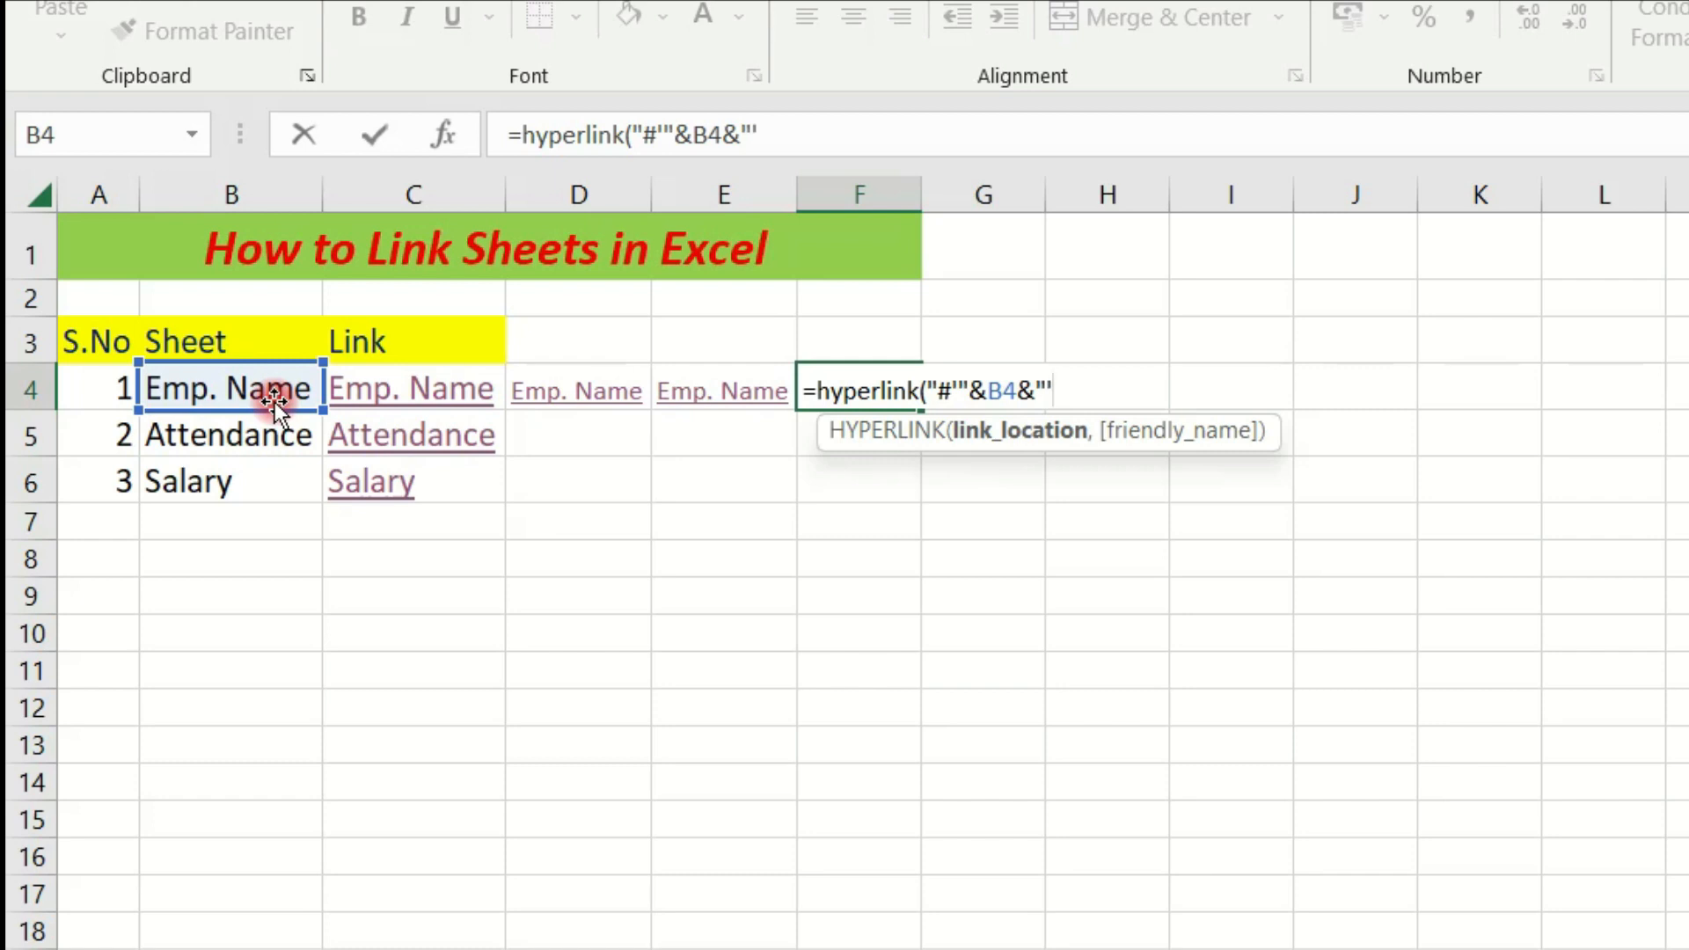
type("\"'!A1")
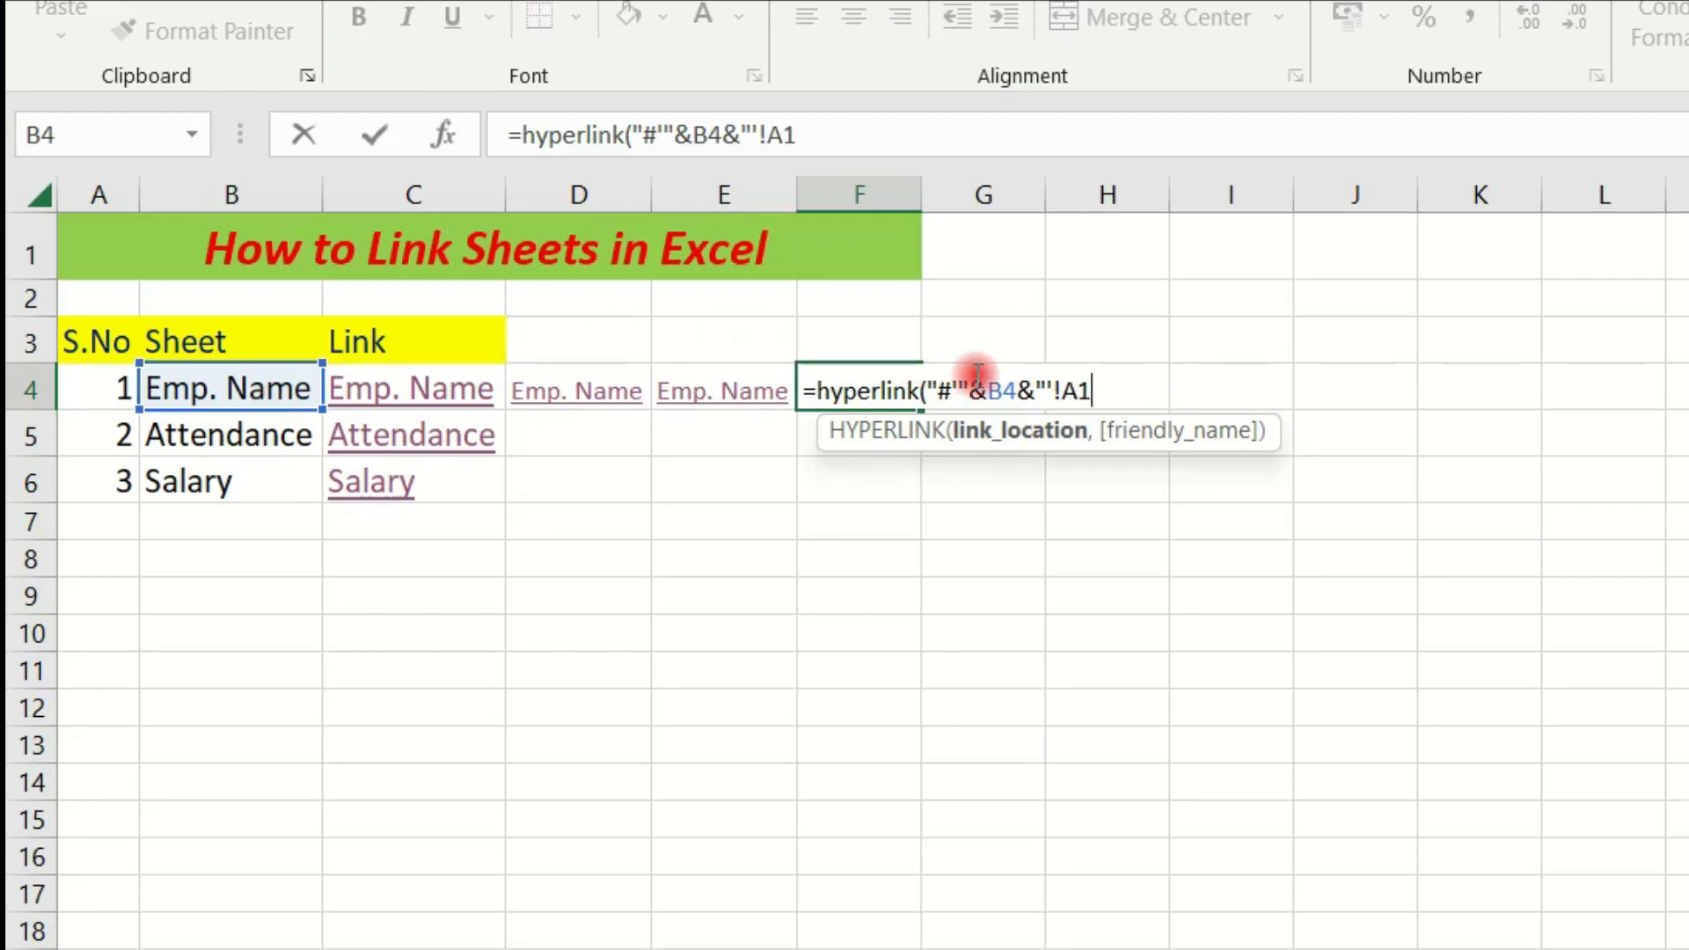
type("\",")
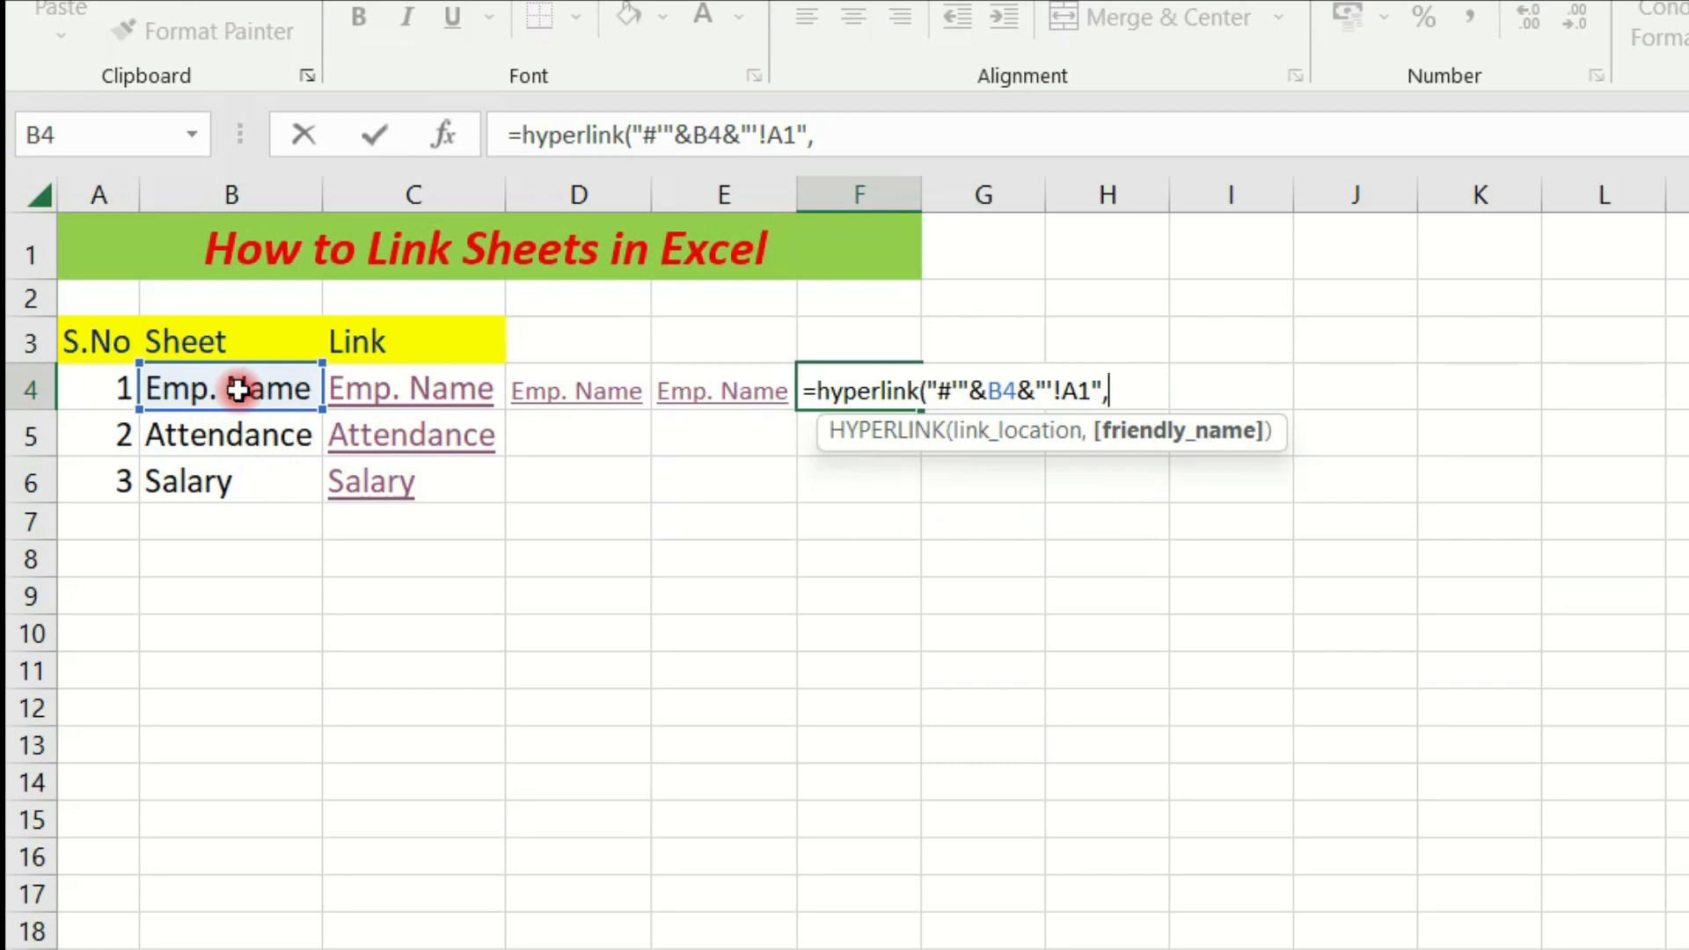
Step: Complete the F4 formula with B4 as the friendly name, and autofit column F
left_click(256, 396)
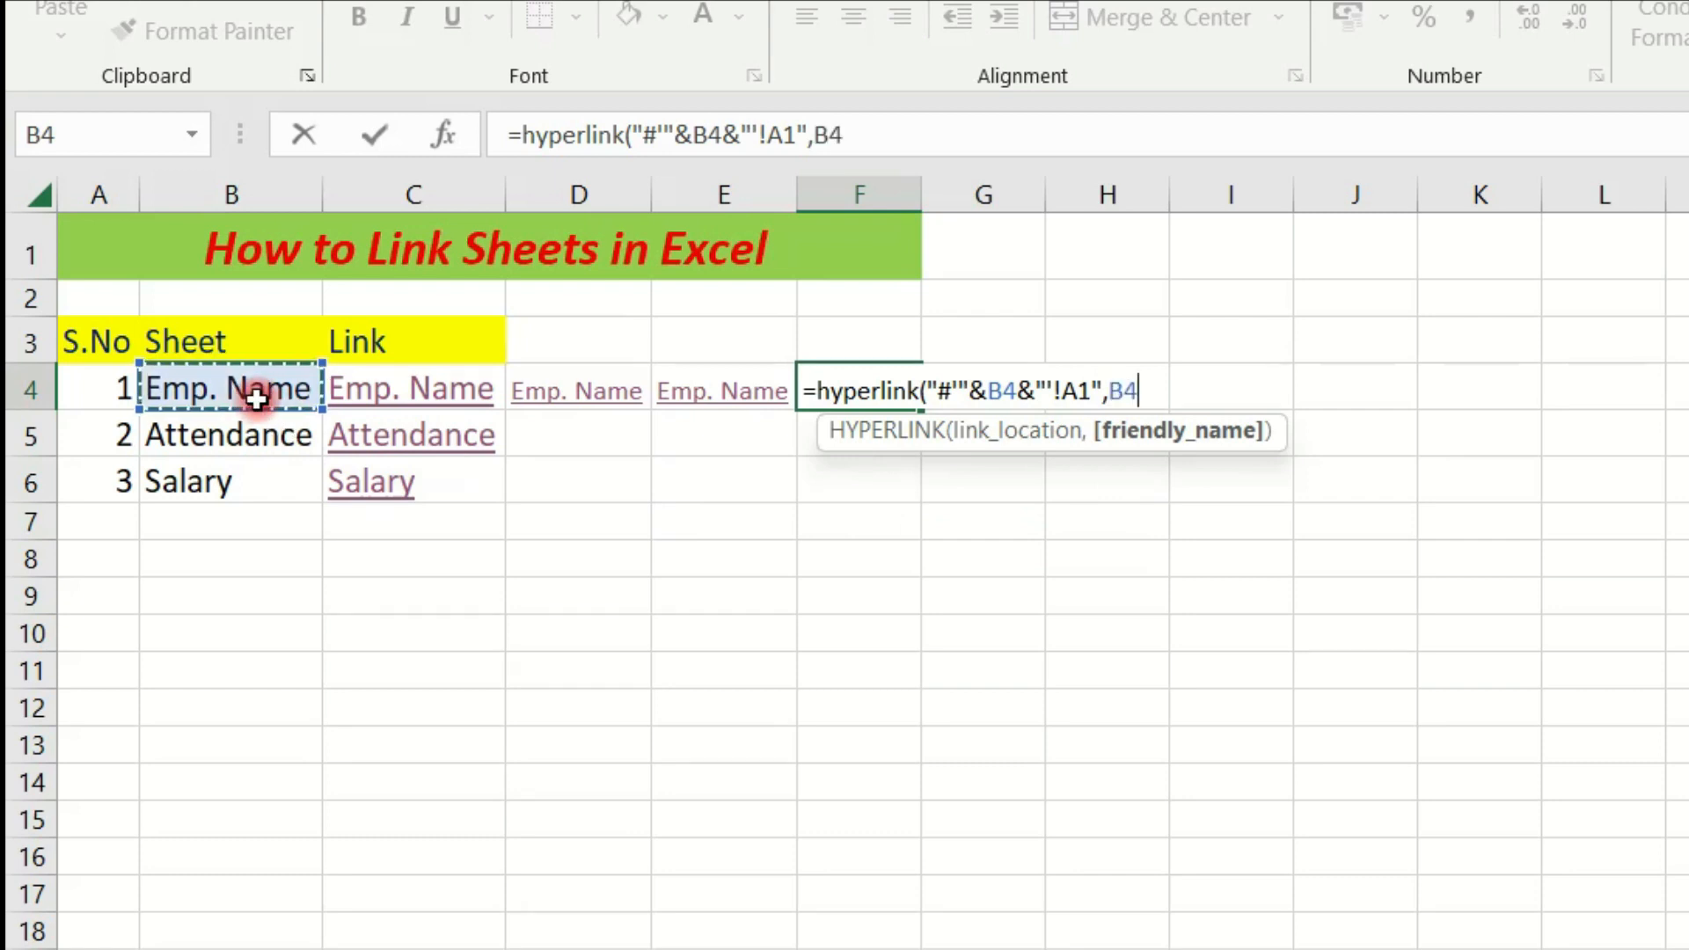
type(")")
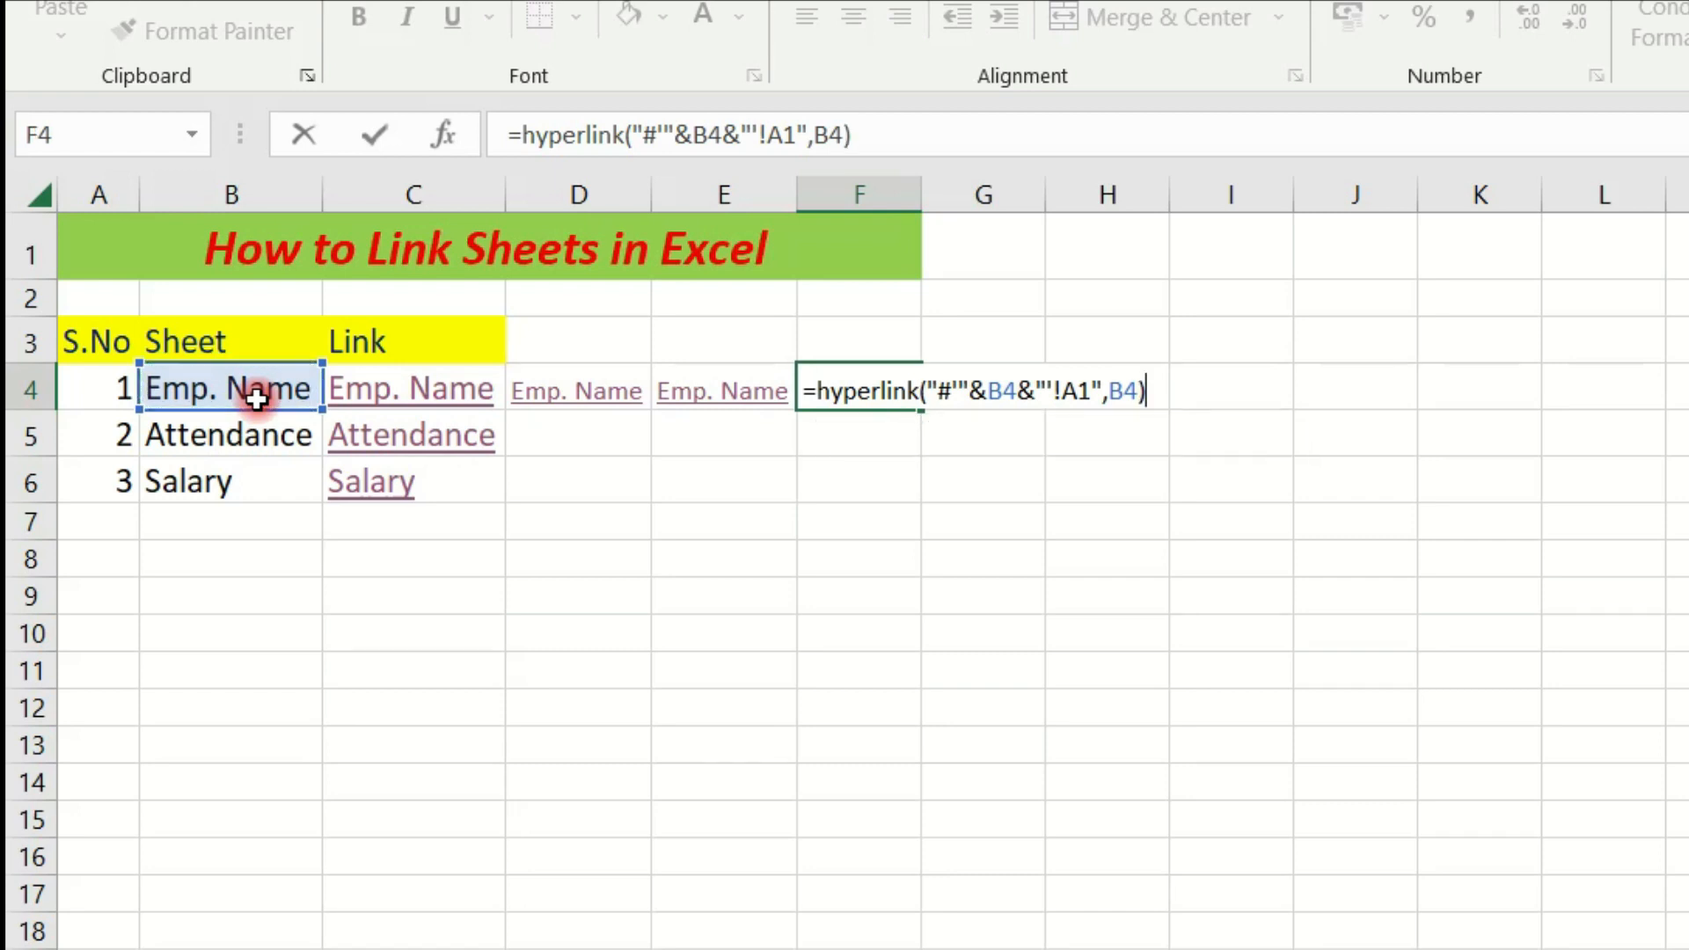
key("Return")
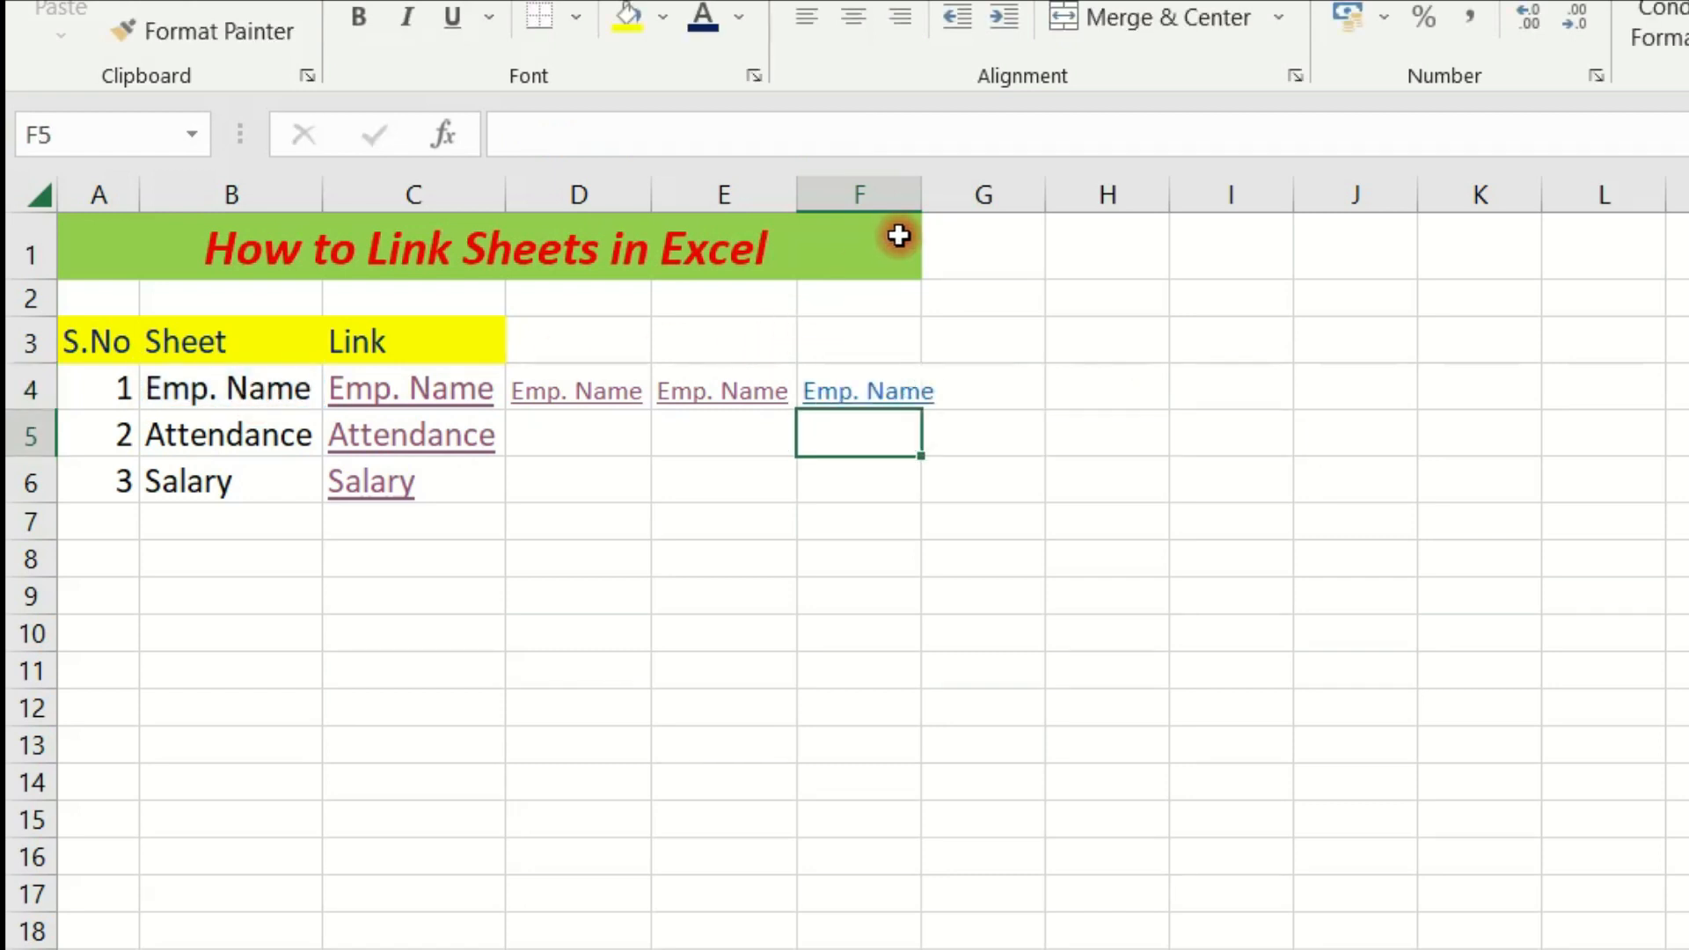
double_click(921, 196)
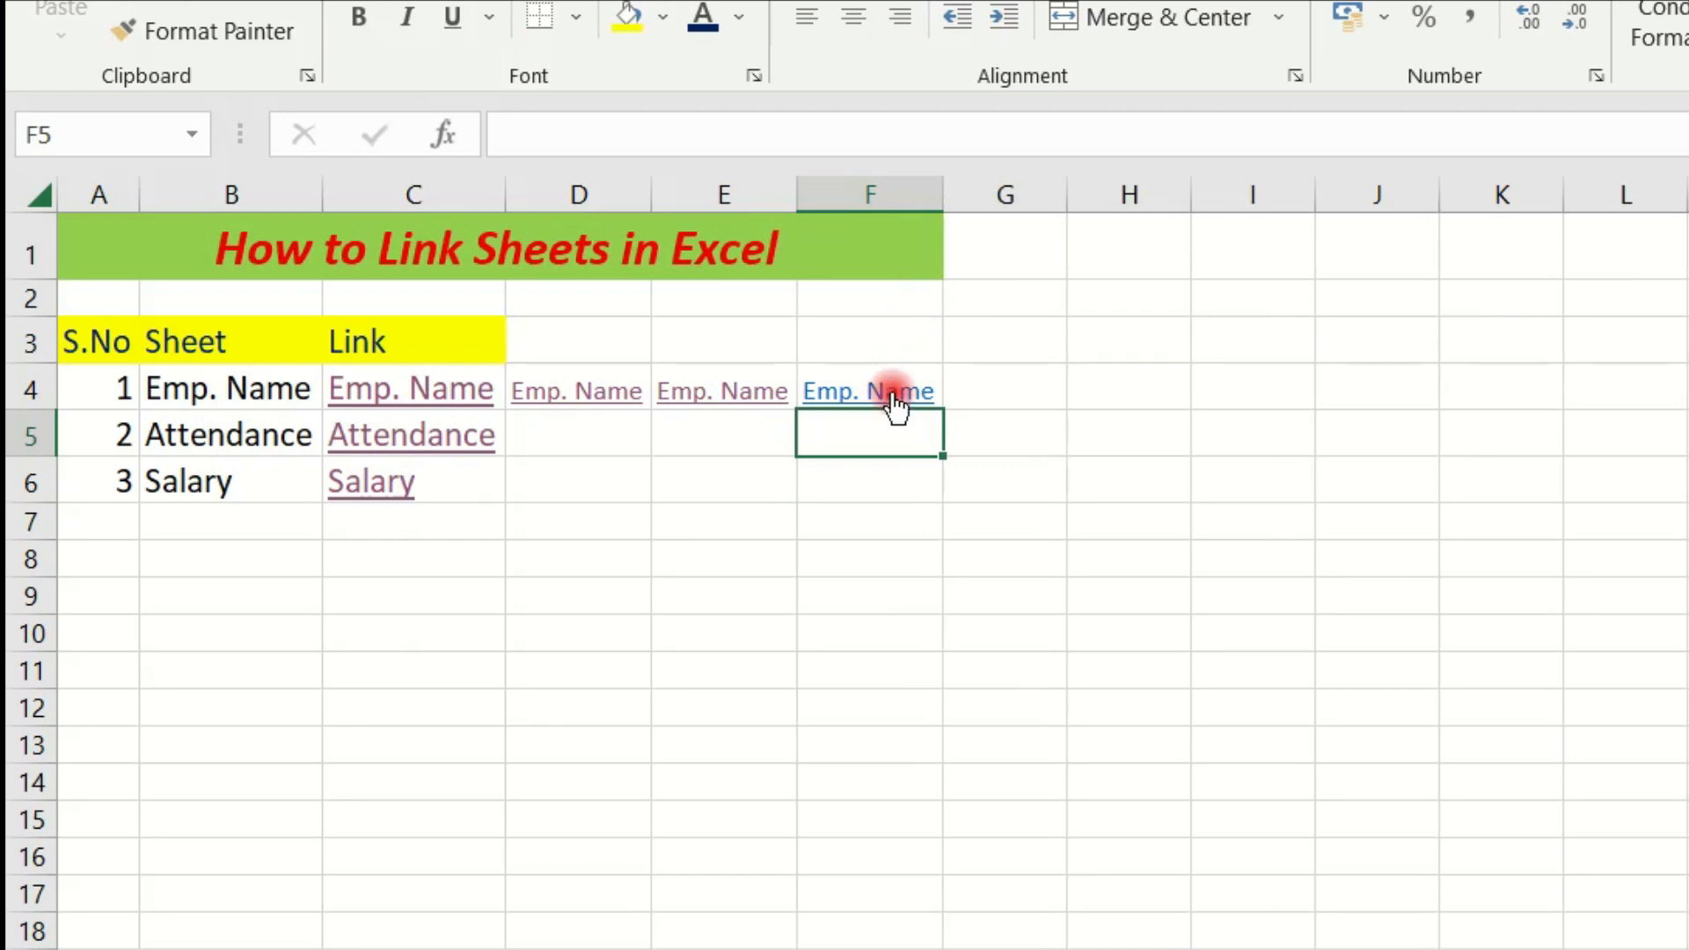
Step: Test the F4 link to the Emp. Name sheet, and back on the Master Sheet fill its formula down through F6
left_click(895, 396)
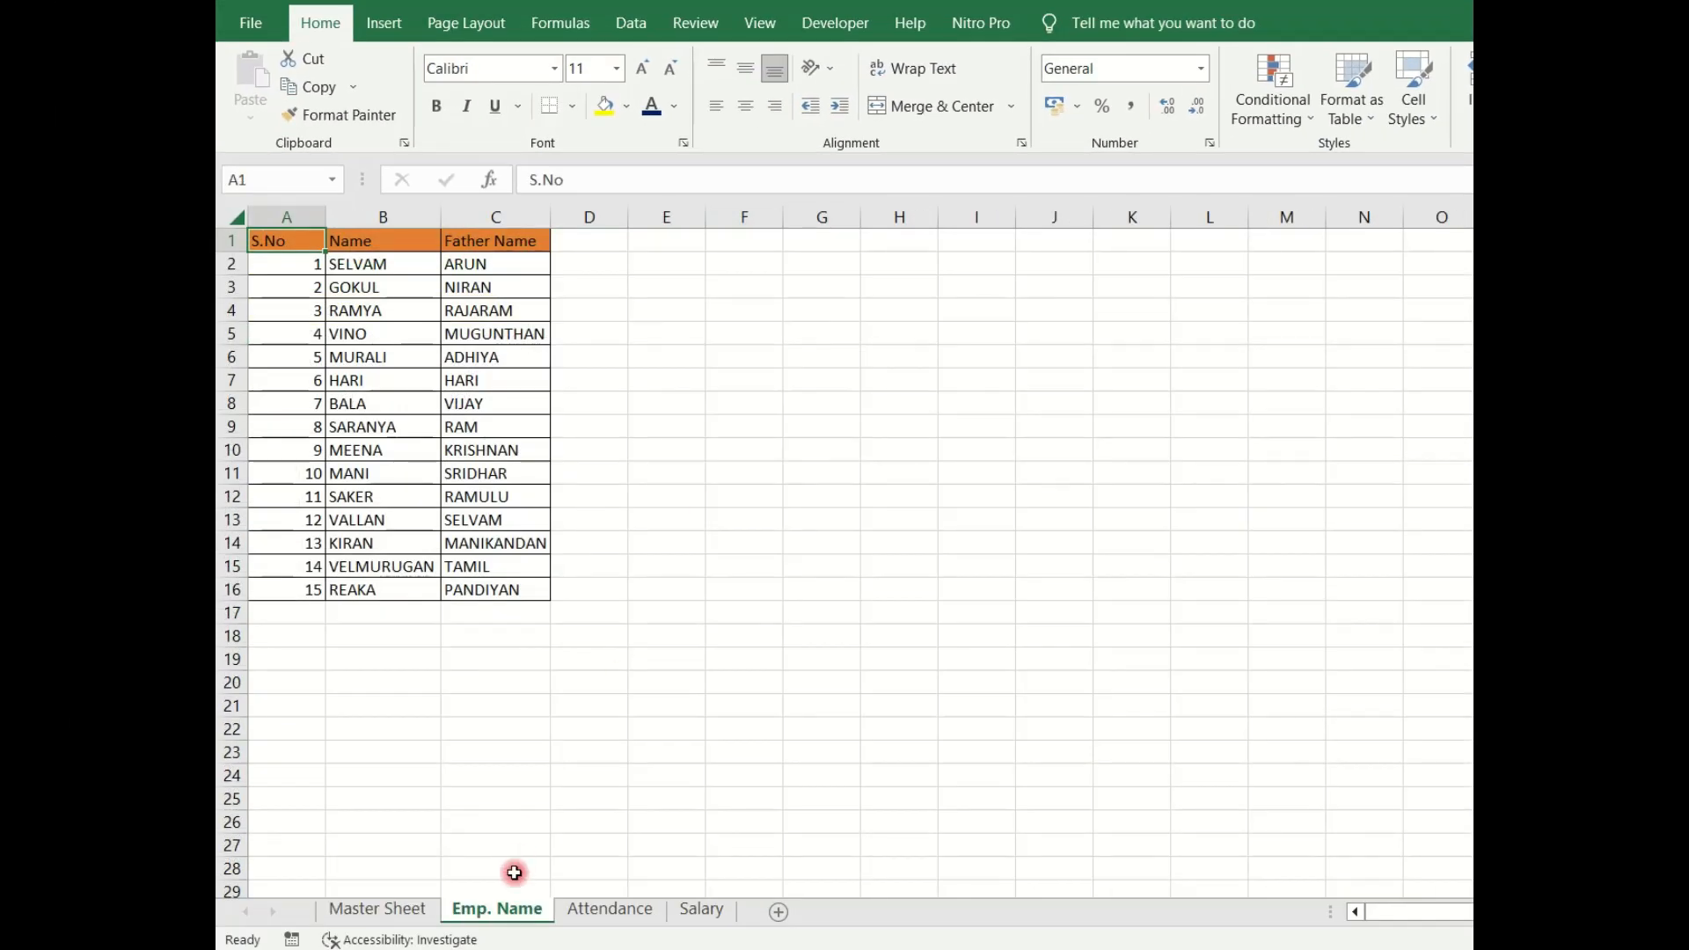
left_click(411, 919)
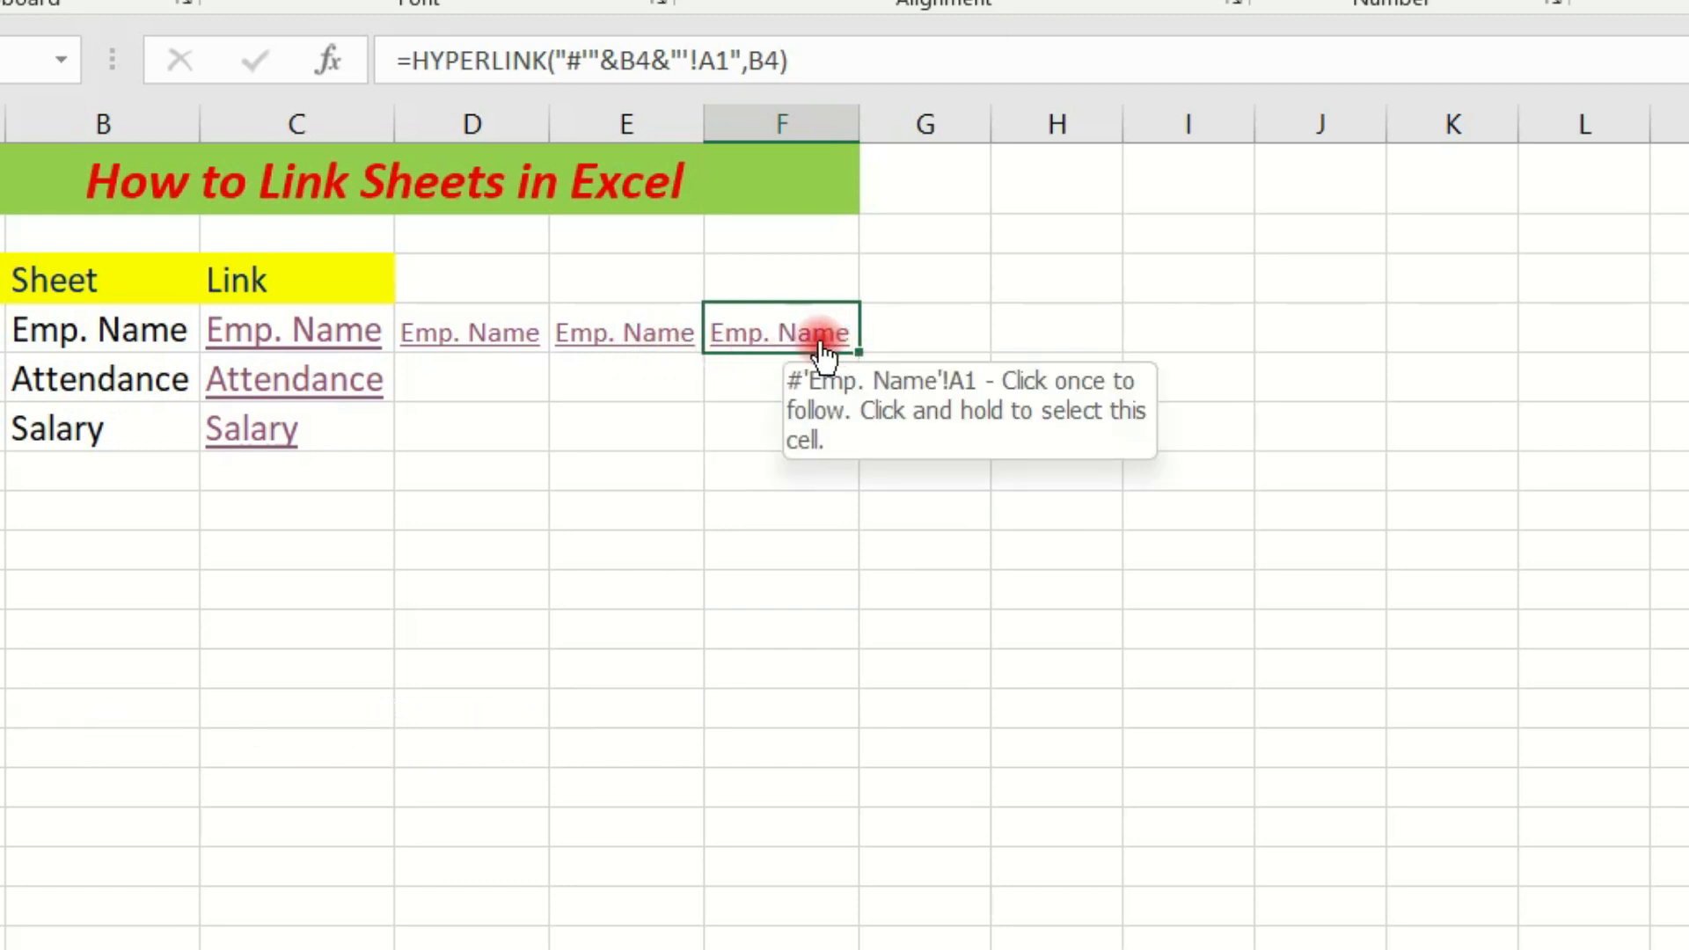
double_click(862, 357)
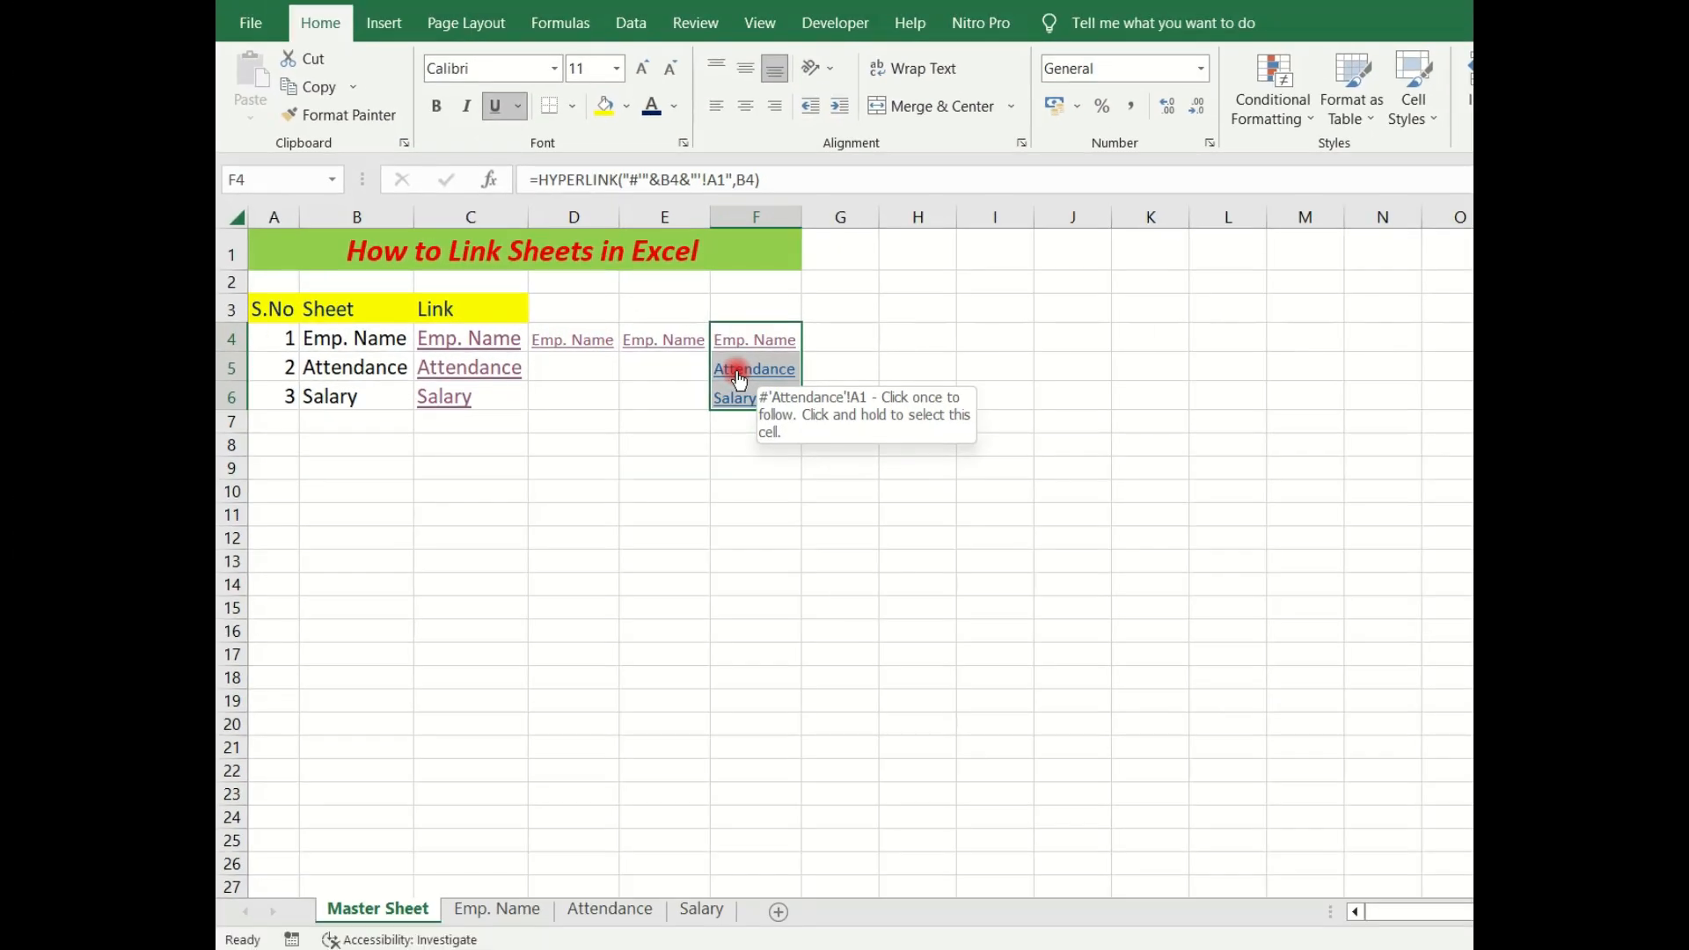
Step: Test the Attendance link in F5 and the Salary link in F6, returning to the Master Sheet after each
left_click(738, 378)
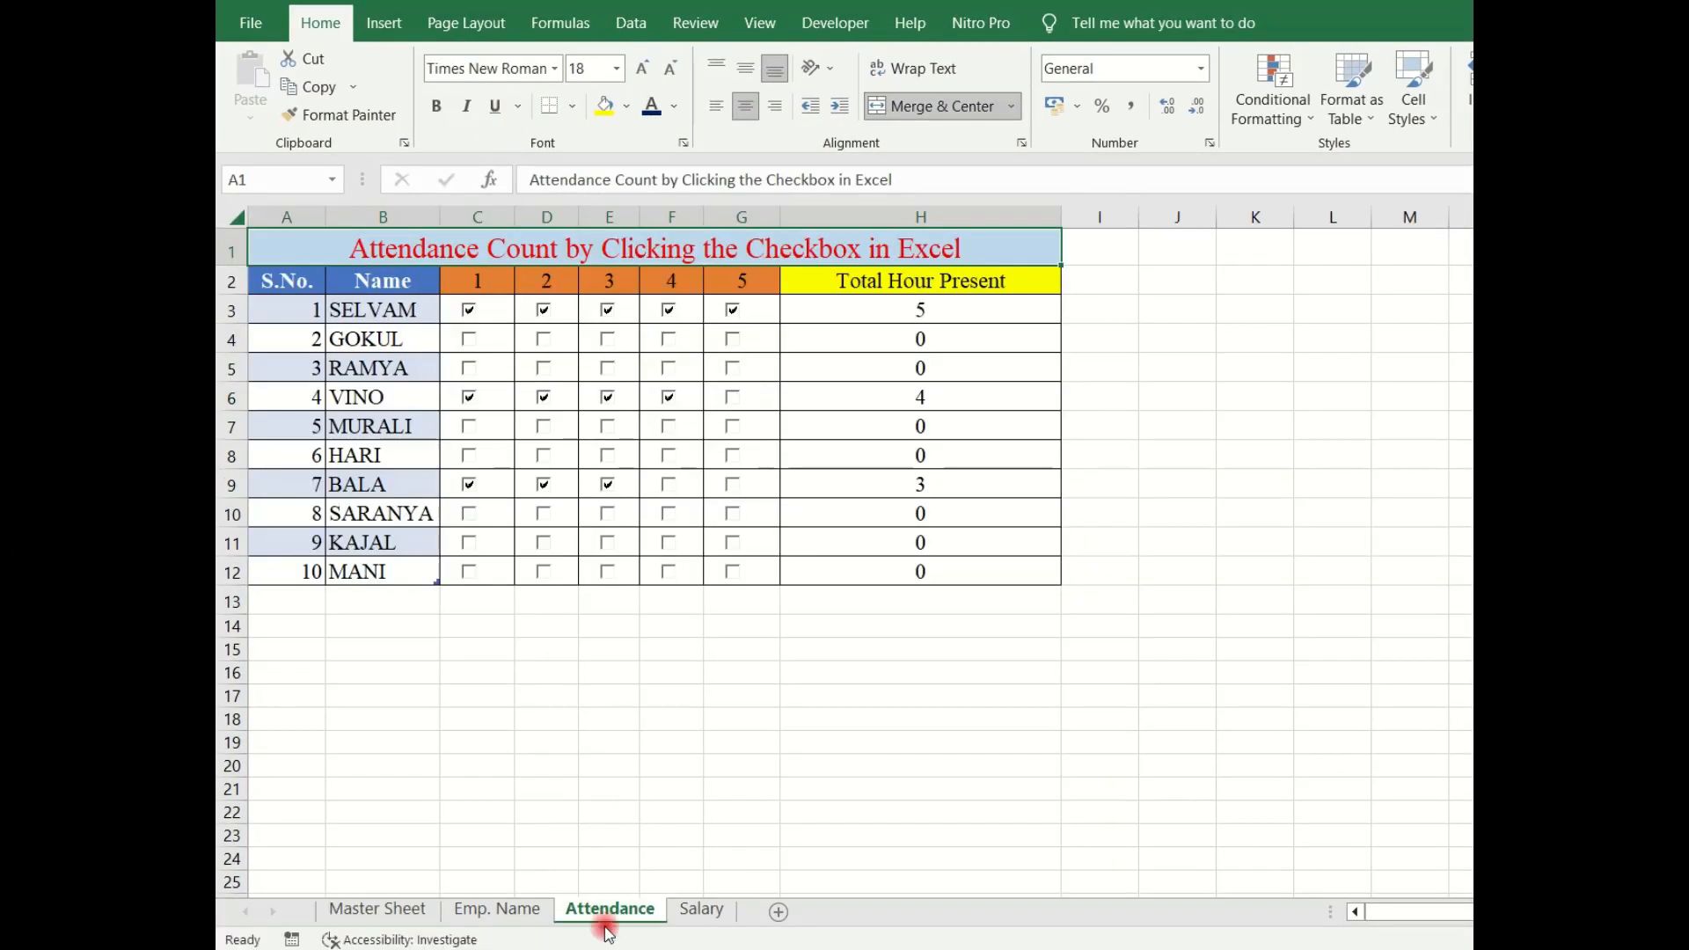
left_click(419, 907)
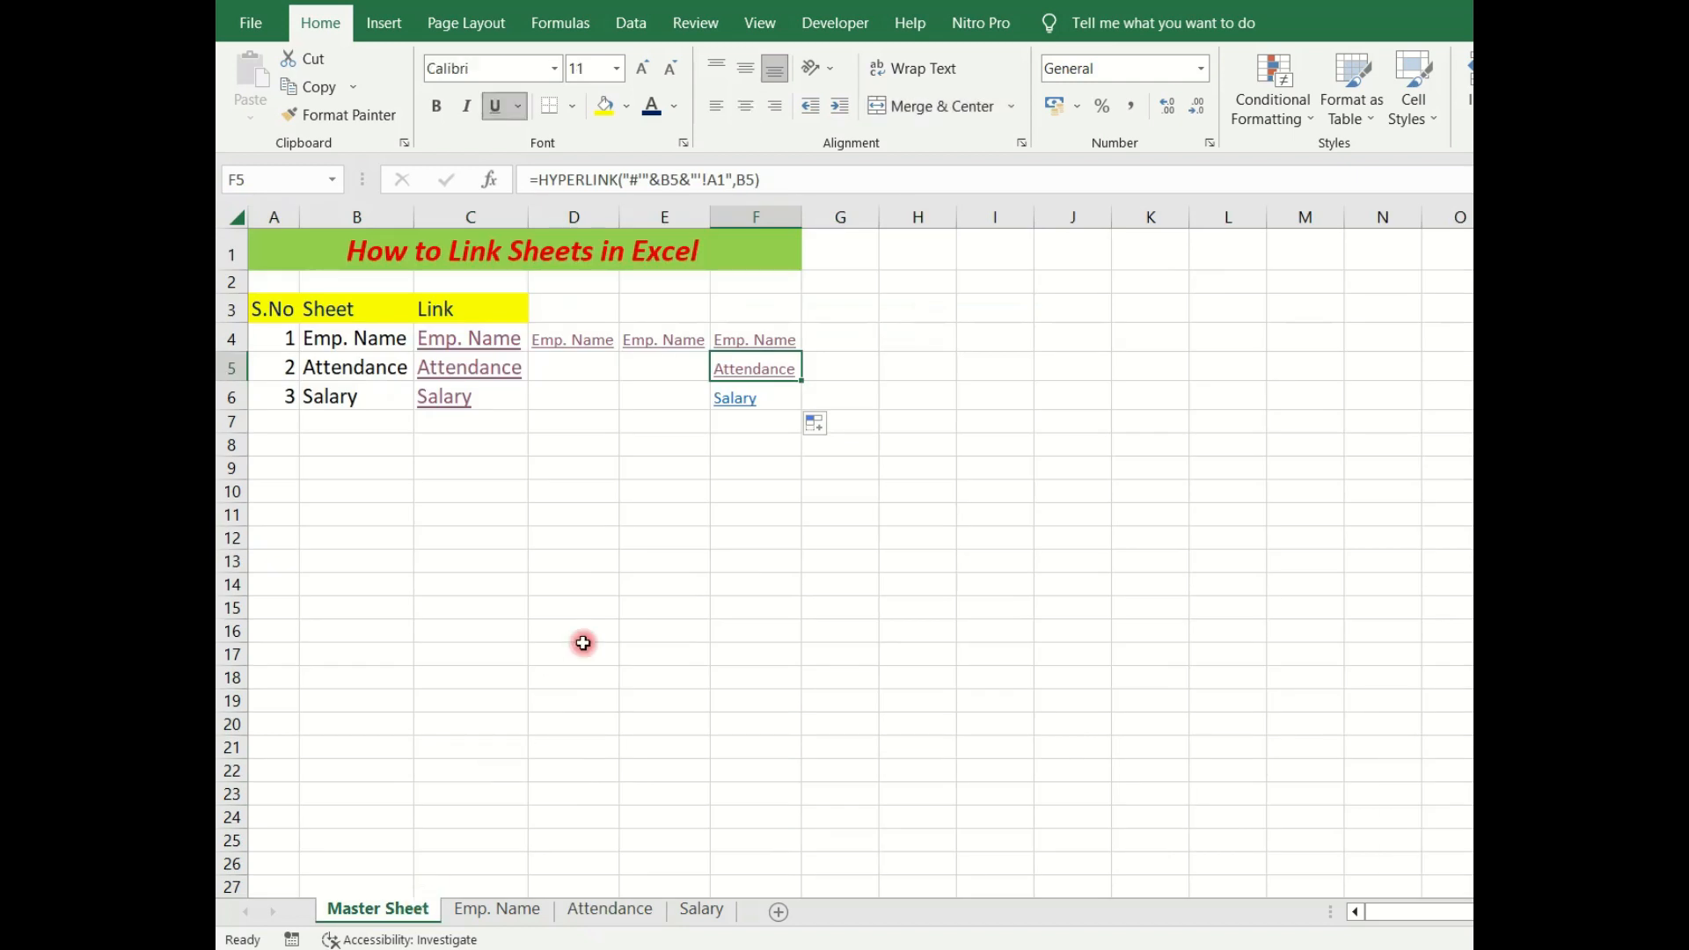
left_click(731, 408)
left_click(747, 409)
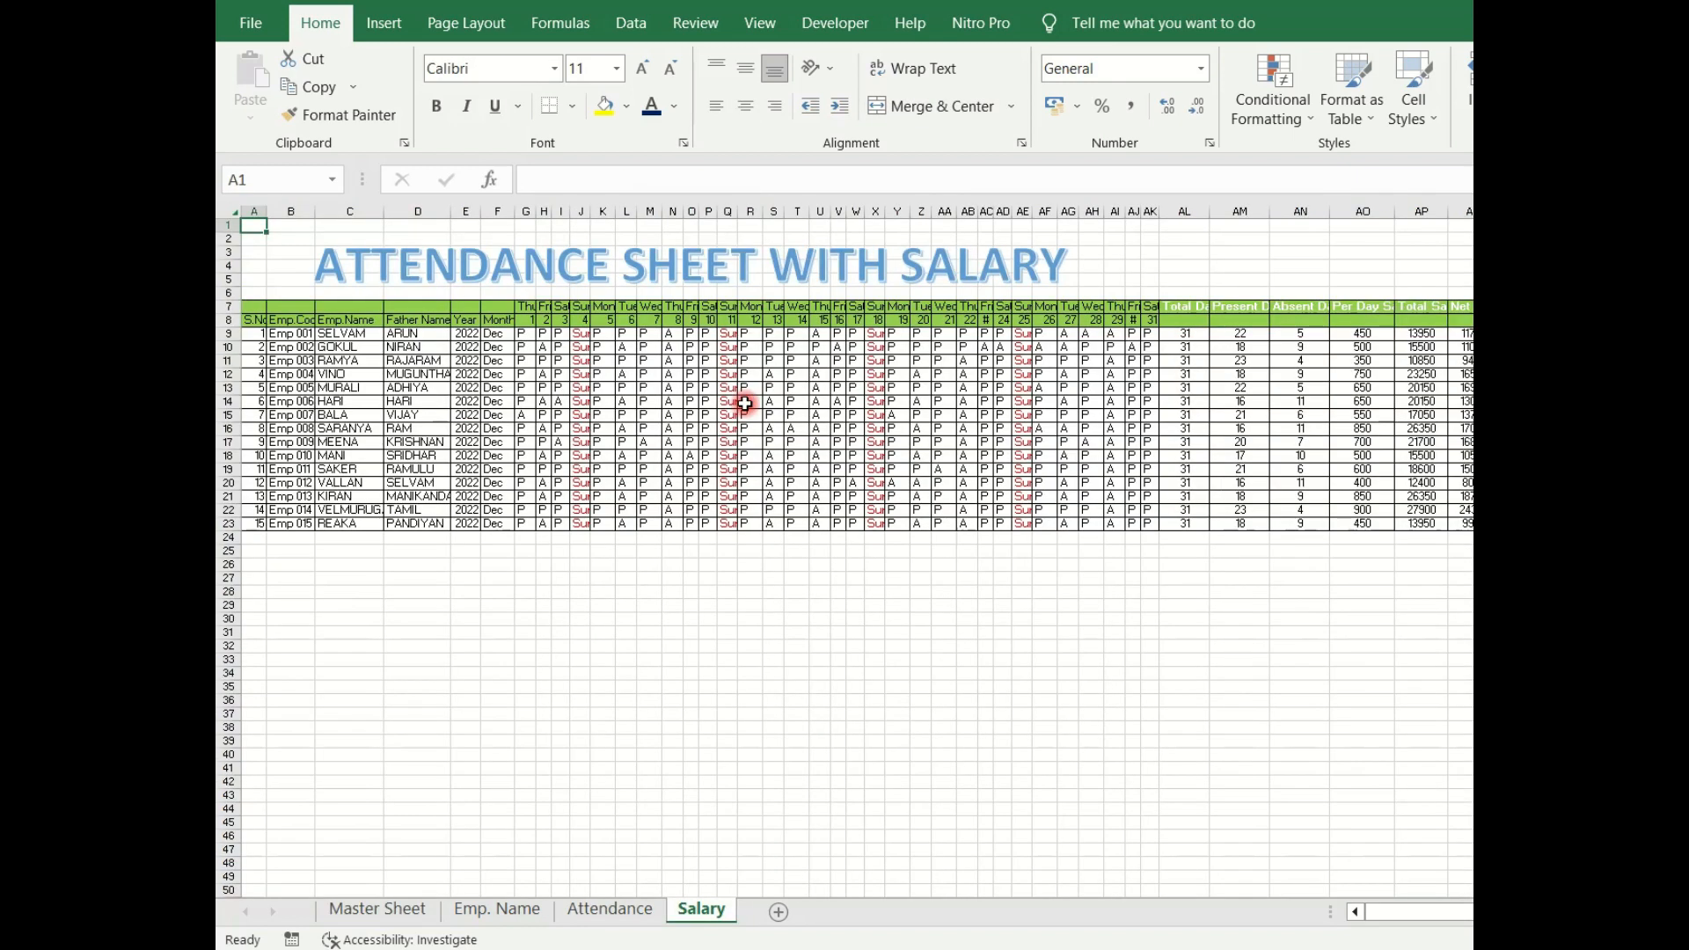
left_click(409, 909)
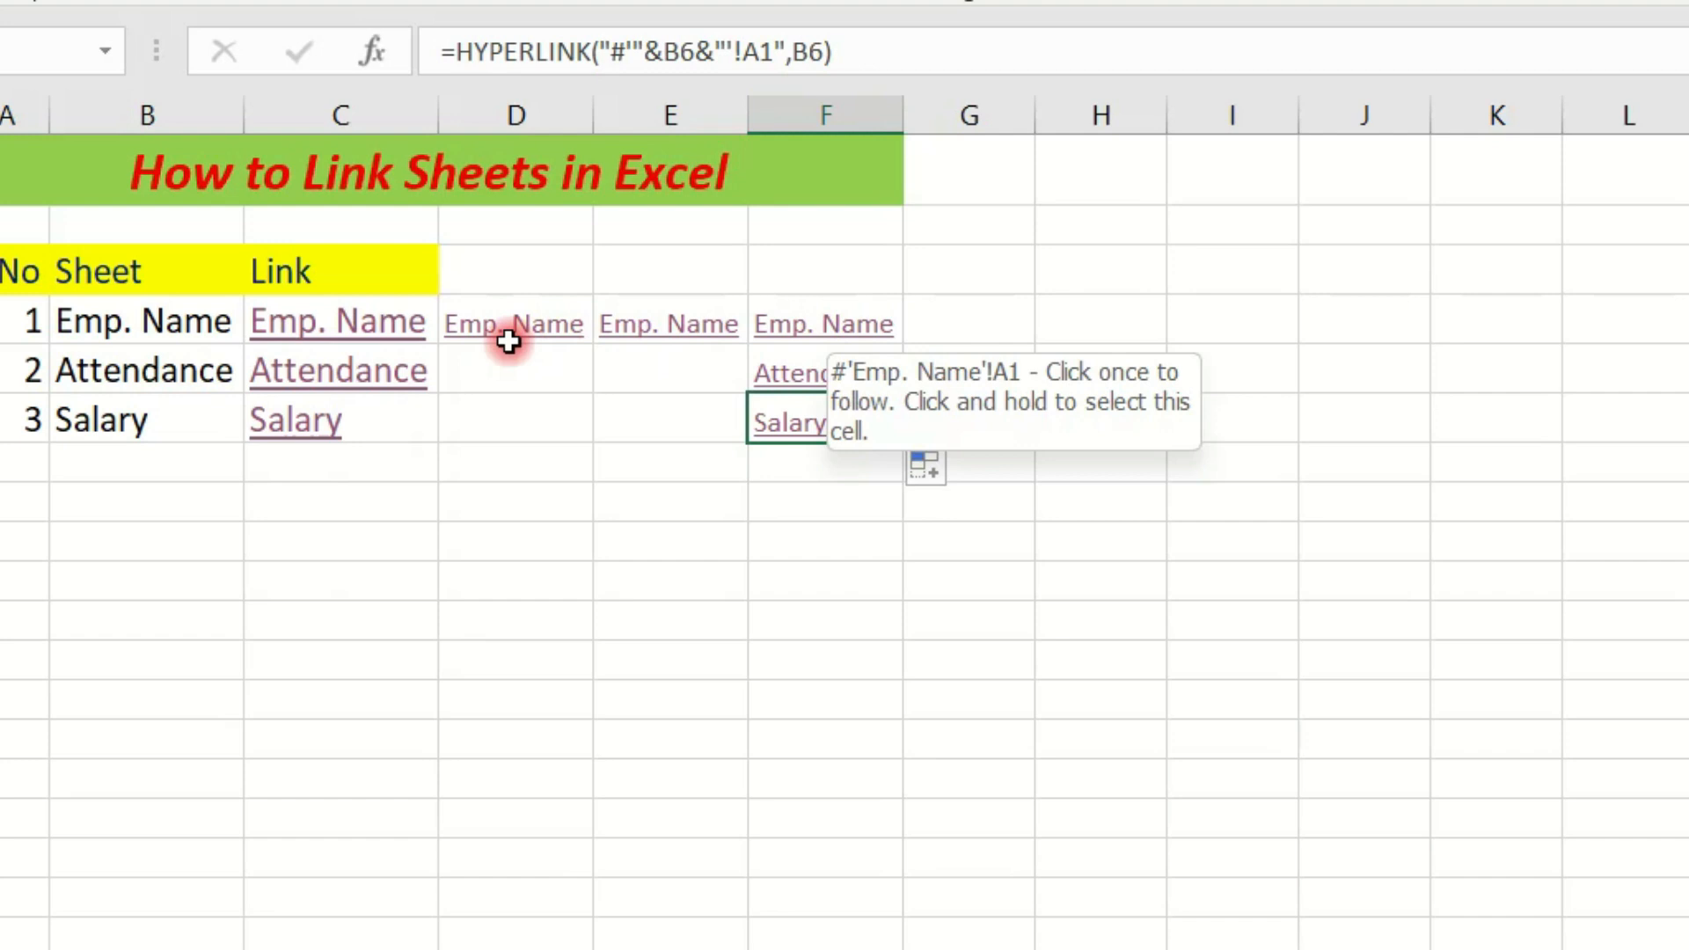
Step: Enter the label Link Option in cell D8, below the link list
left_click(524, 384)
left_click(519, 517)
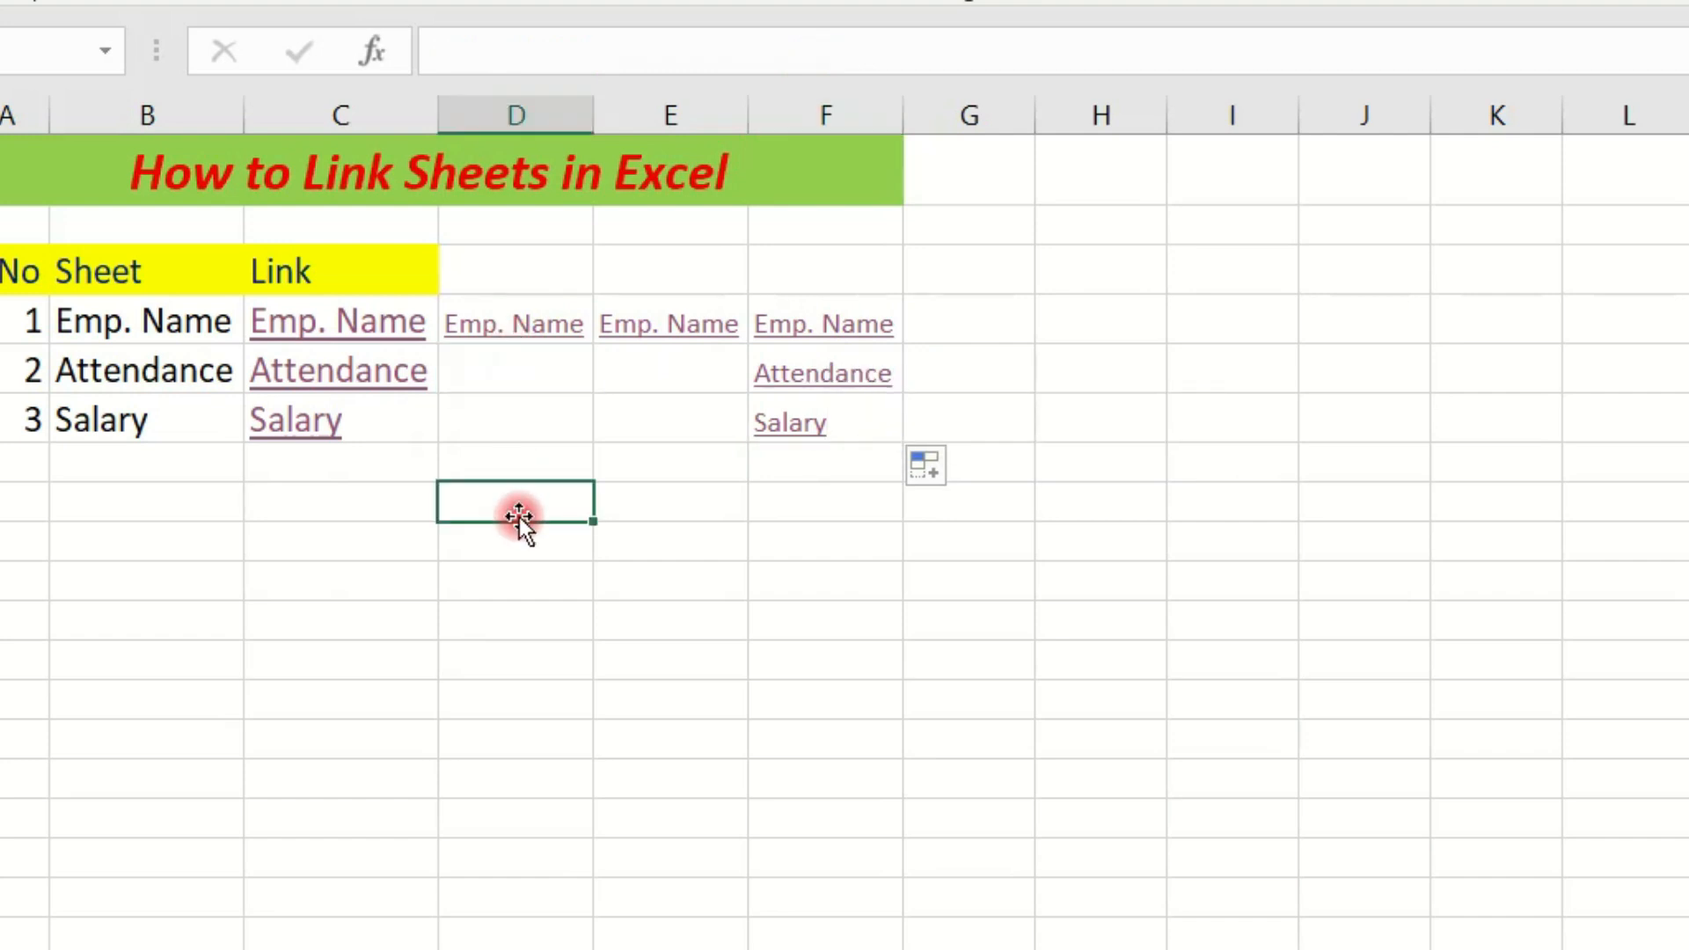
type("Link")
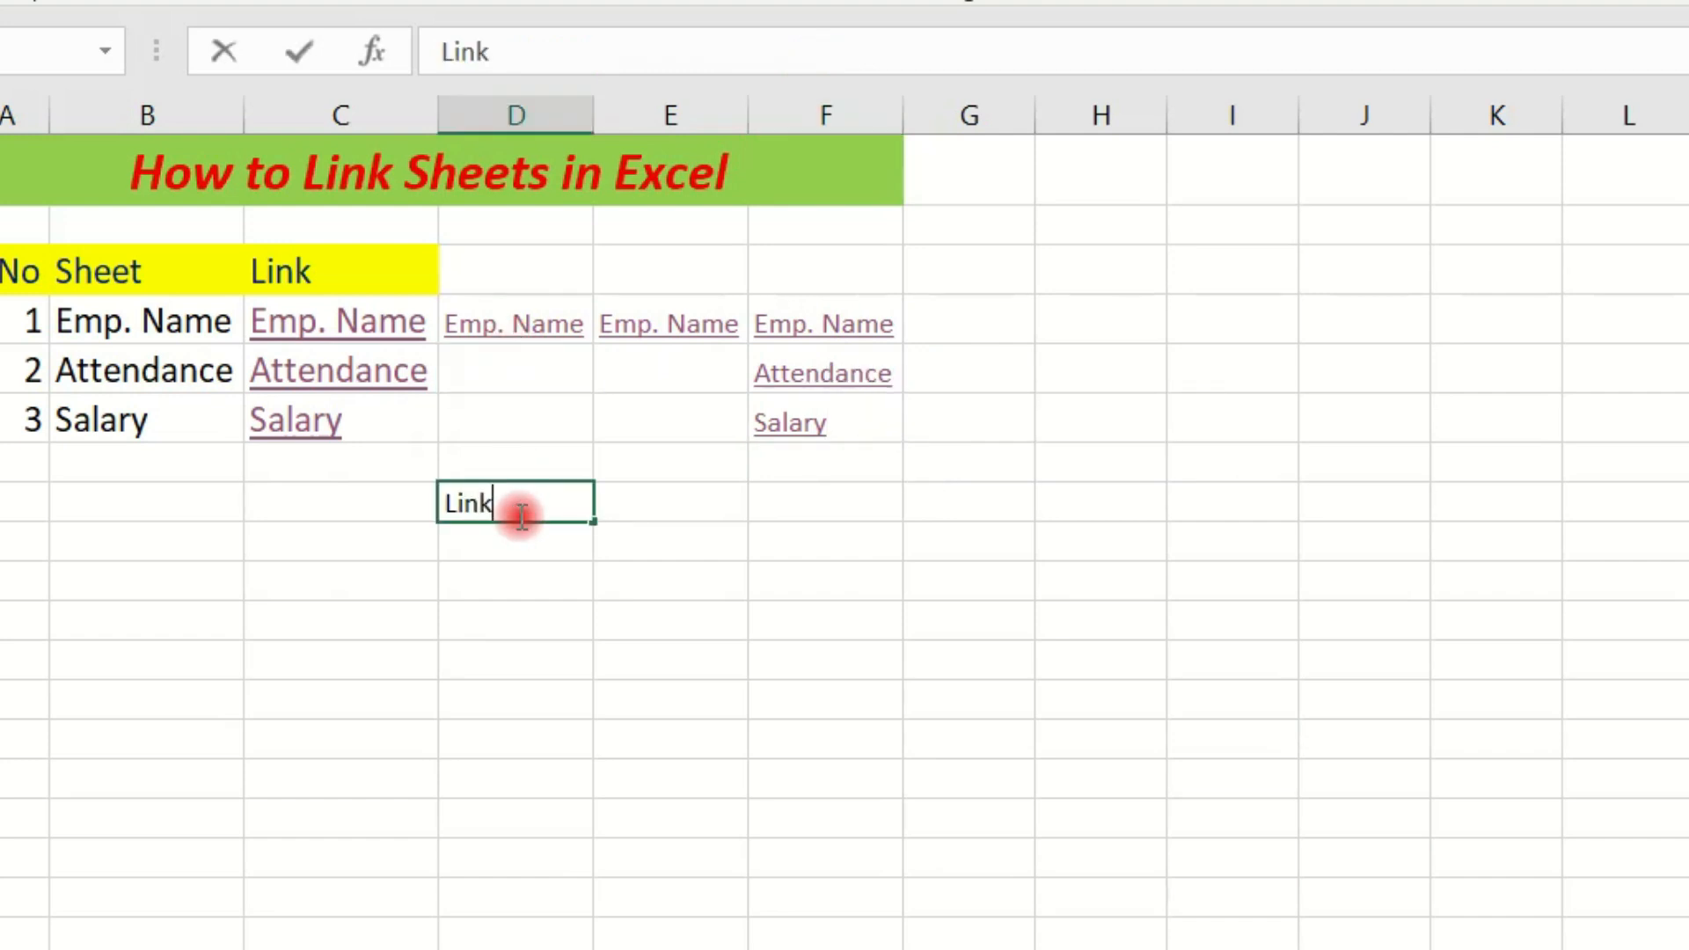
left_click(577, 542)
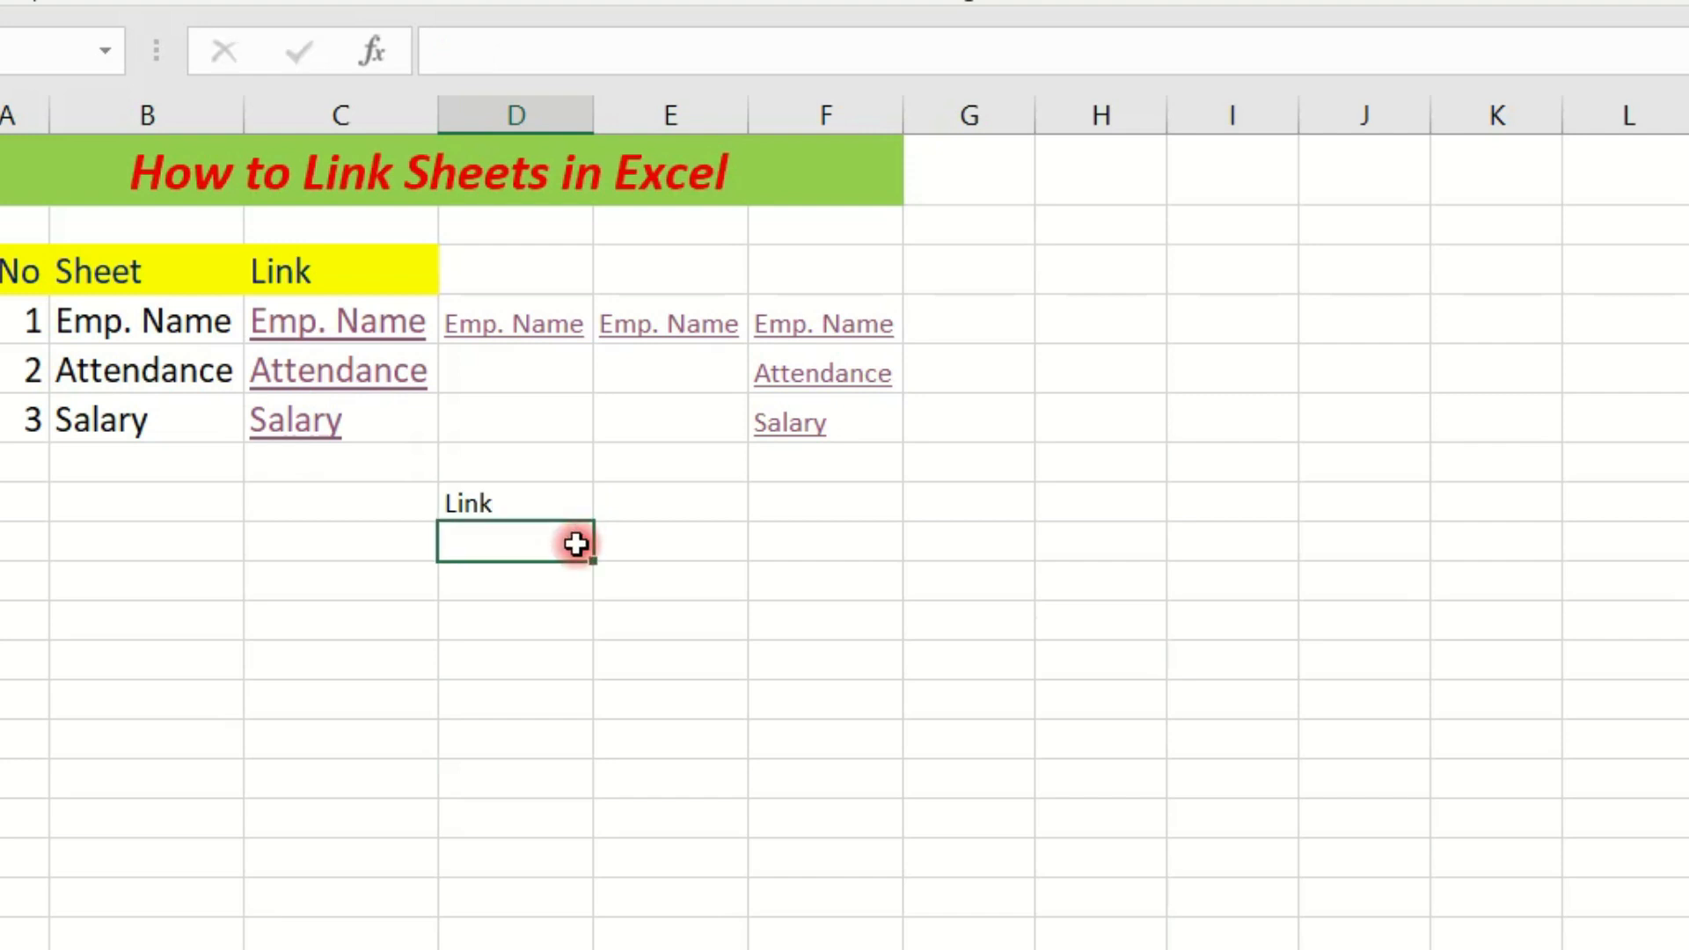
double_click(525, 492)
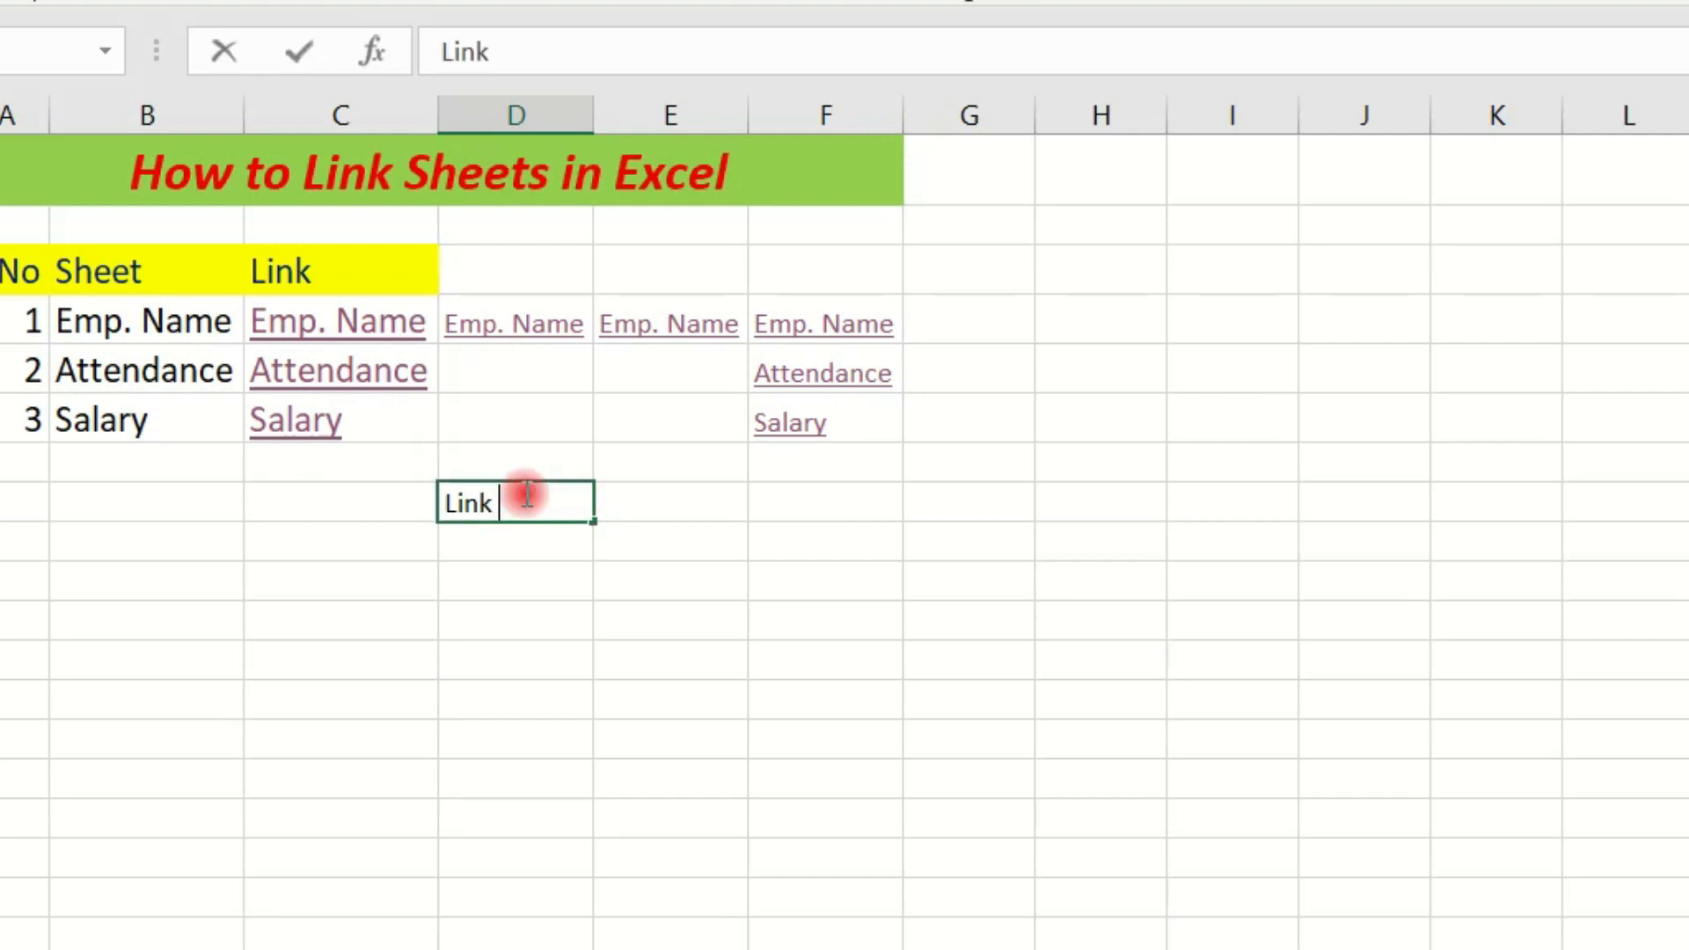
type("Option")
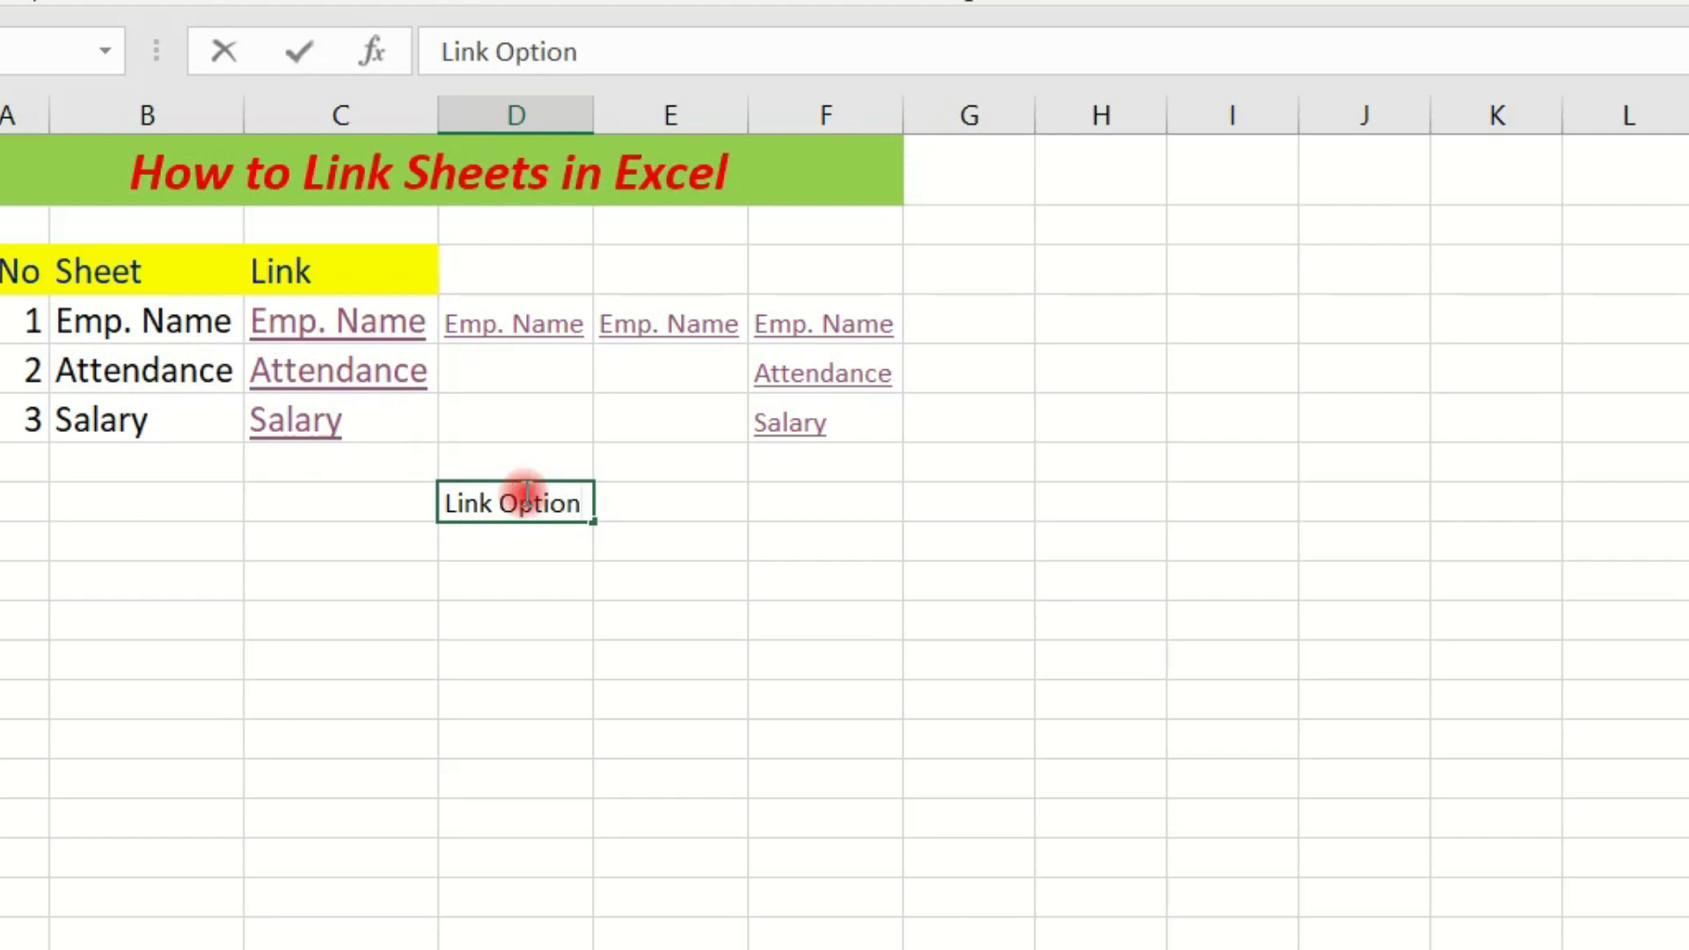
left_click(692, 494)
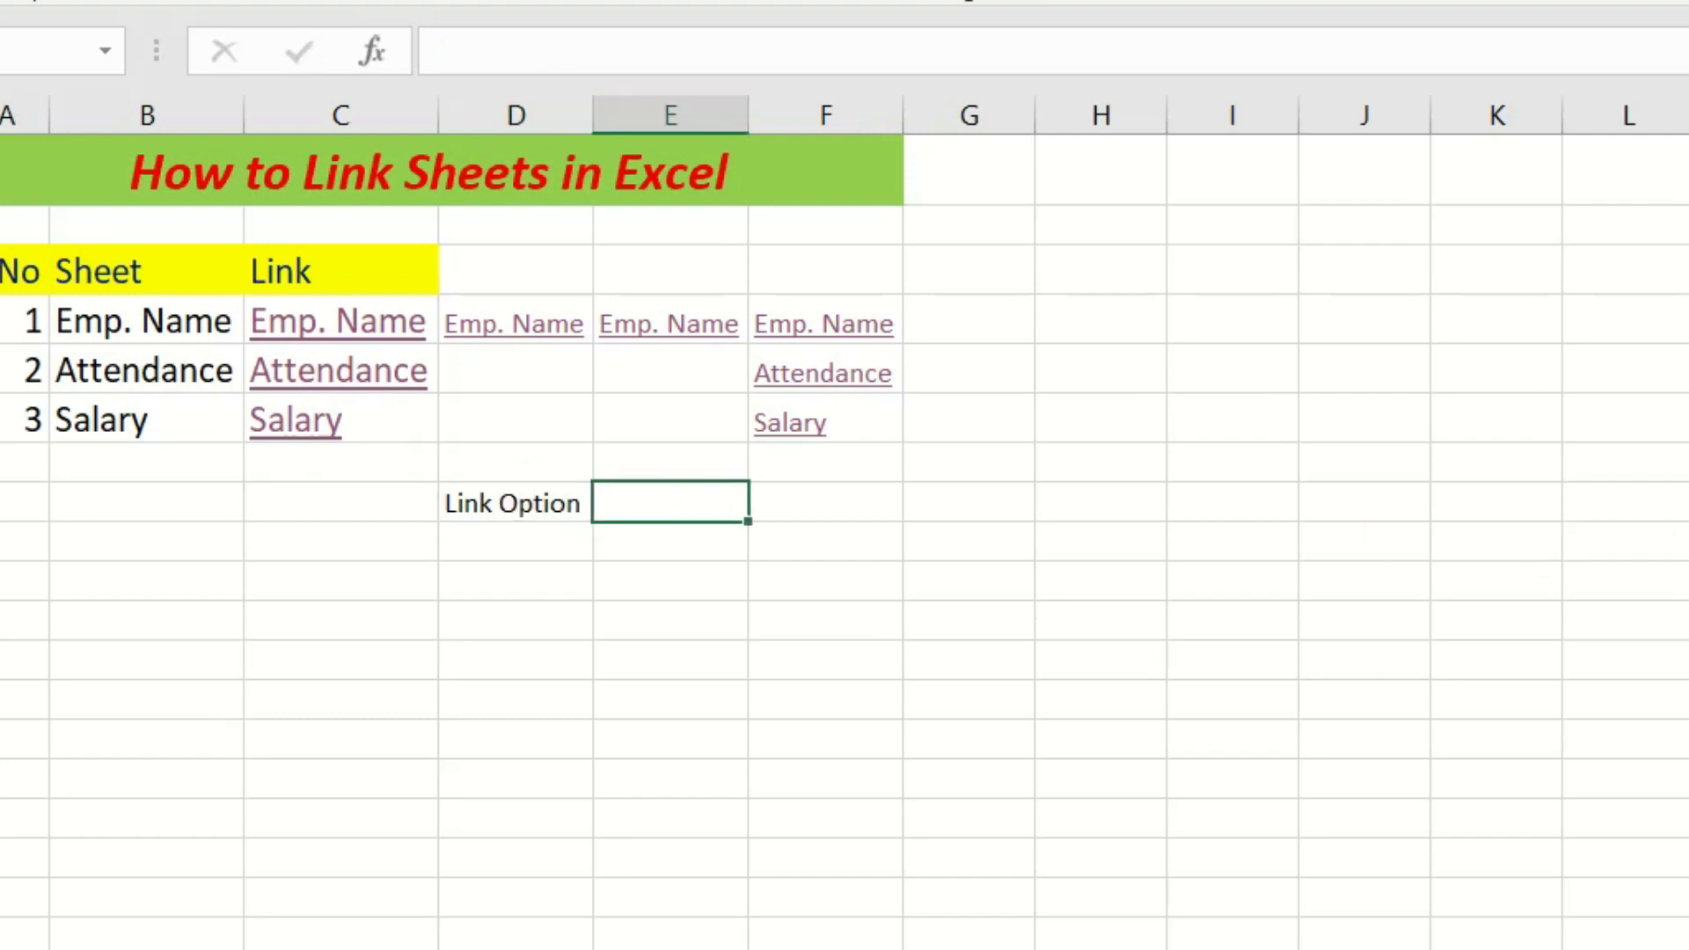
Step: Copy E4's formula text without its equals sign into E8 as HYPERLINK("#'Emp. Name'!A1","Emp. Name"), and autofit column E
left_click(727, 331)
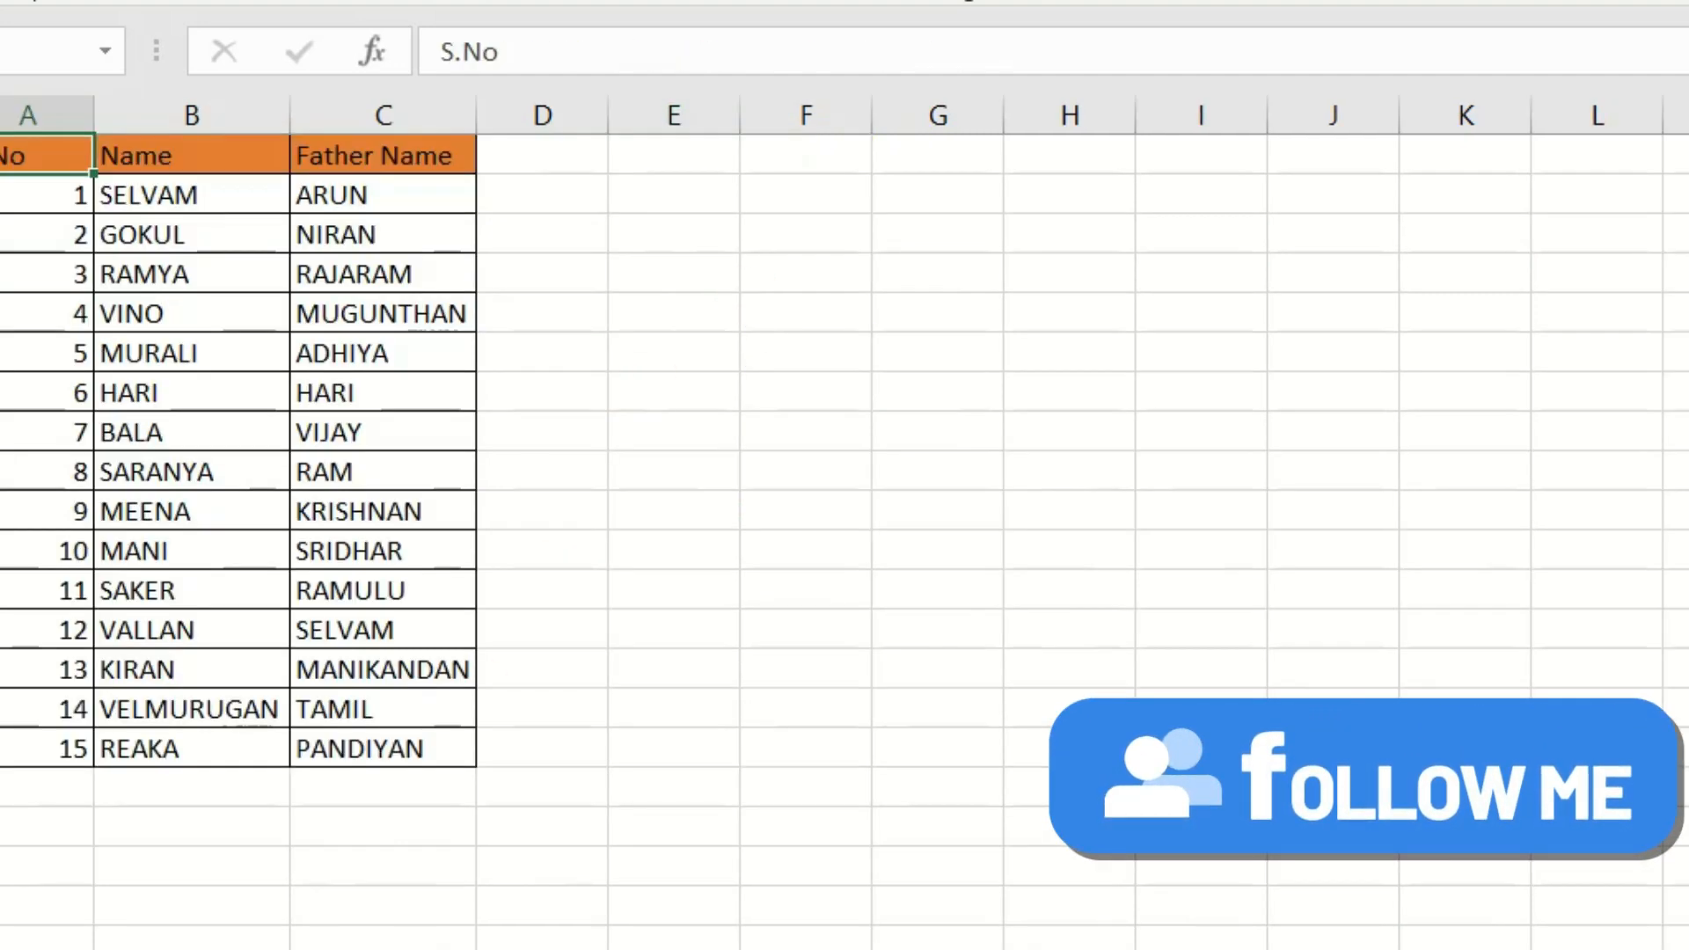
left_click(379, 947)
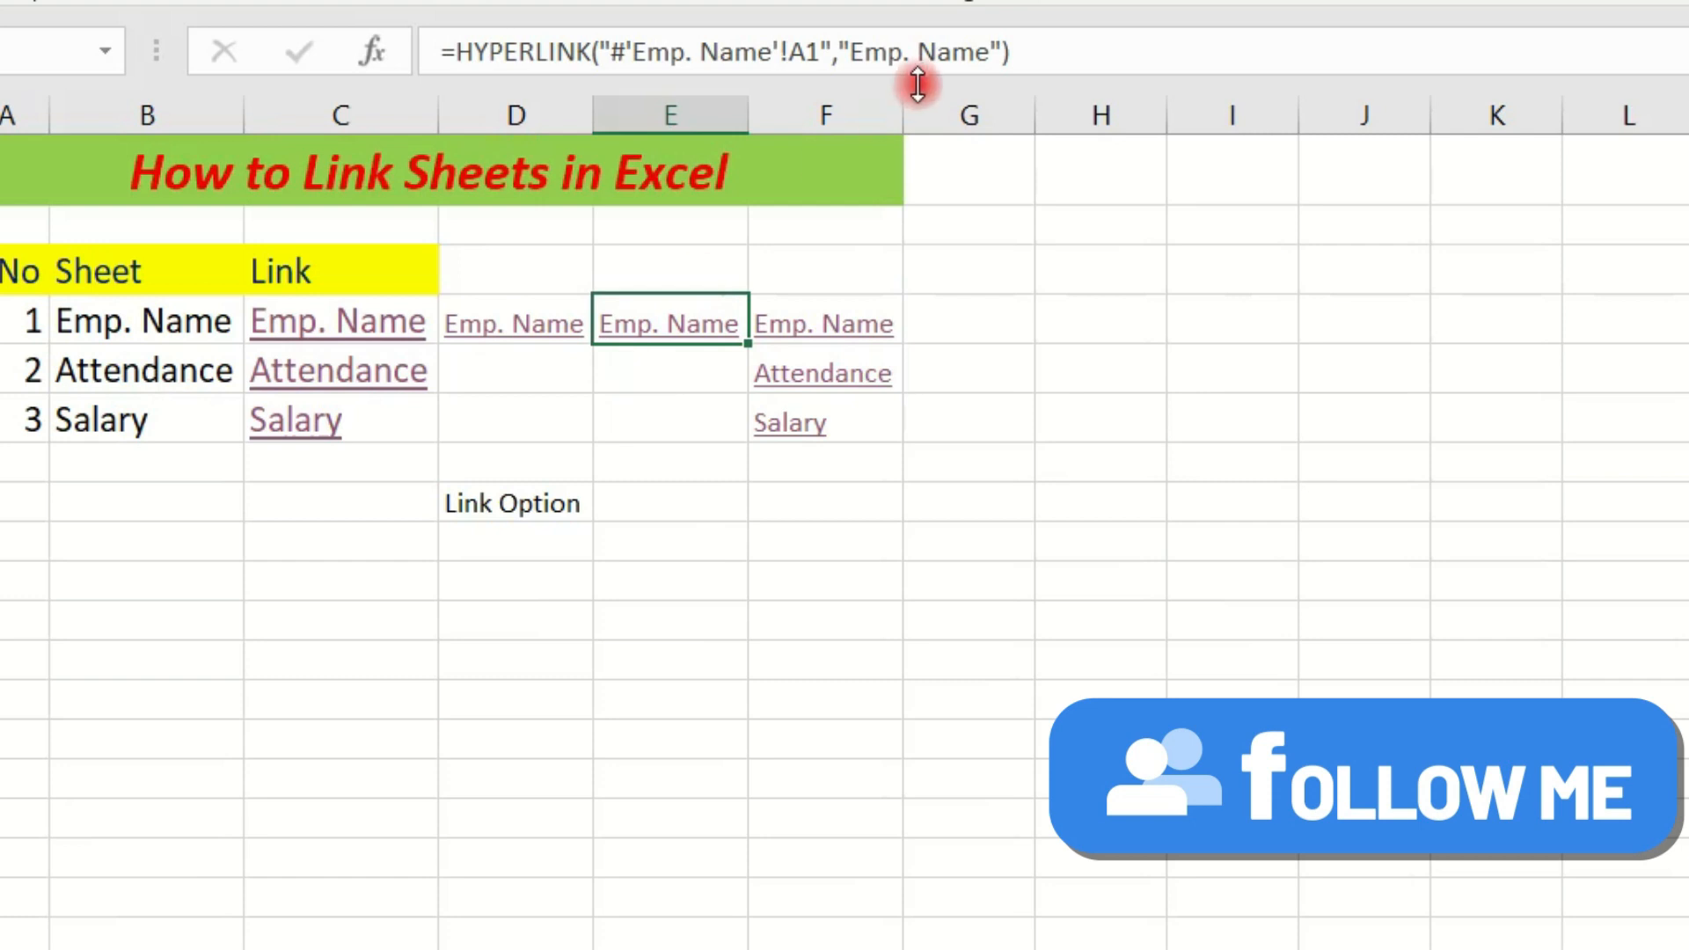
mouse_move(1013, 51)
left_mouse_down()
mouse_move(442, 50)
mouse_move(473, 51)
left_mouse_up()
key("ctrl+c")
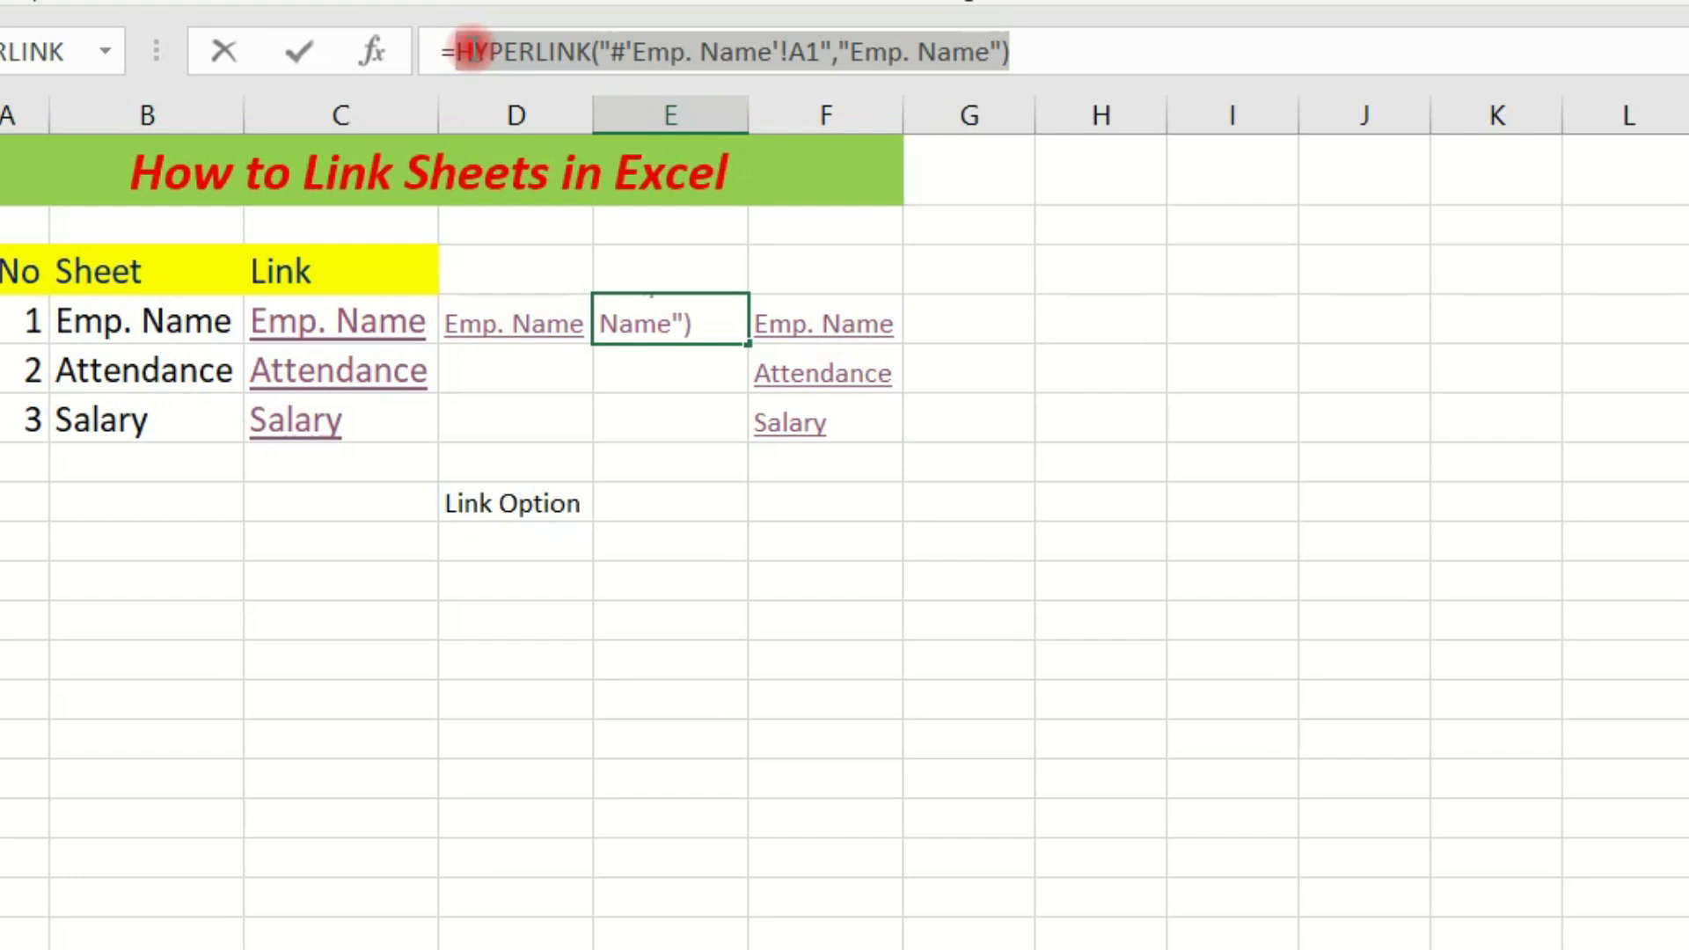
key("Escape")
left_click(626, 505)
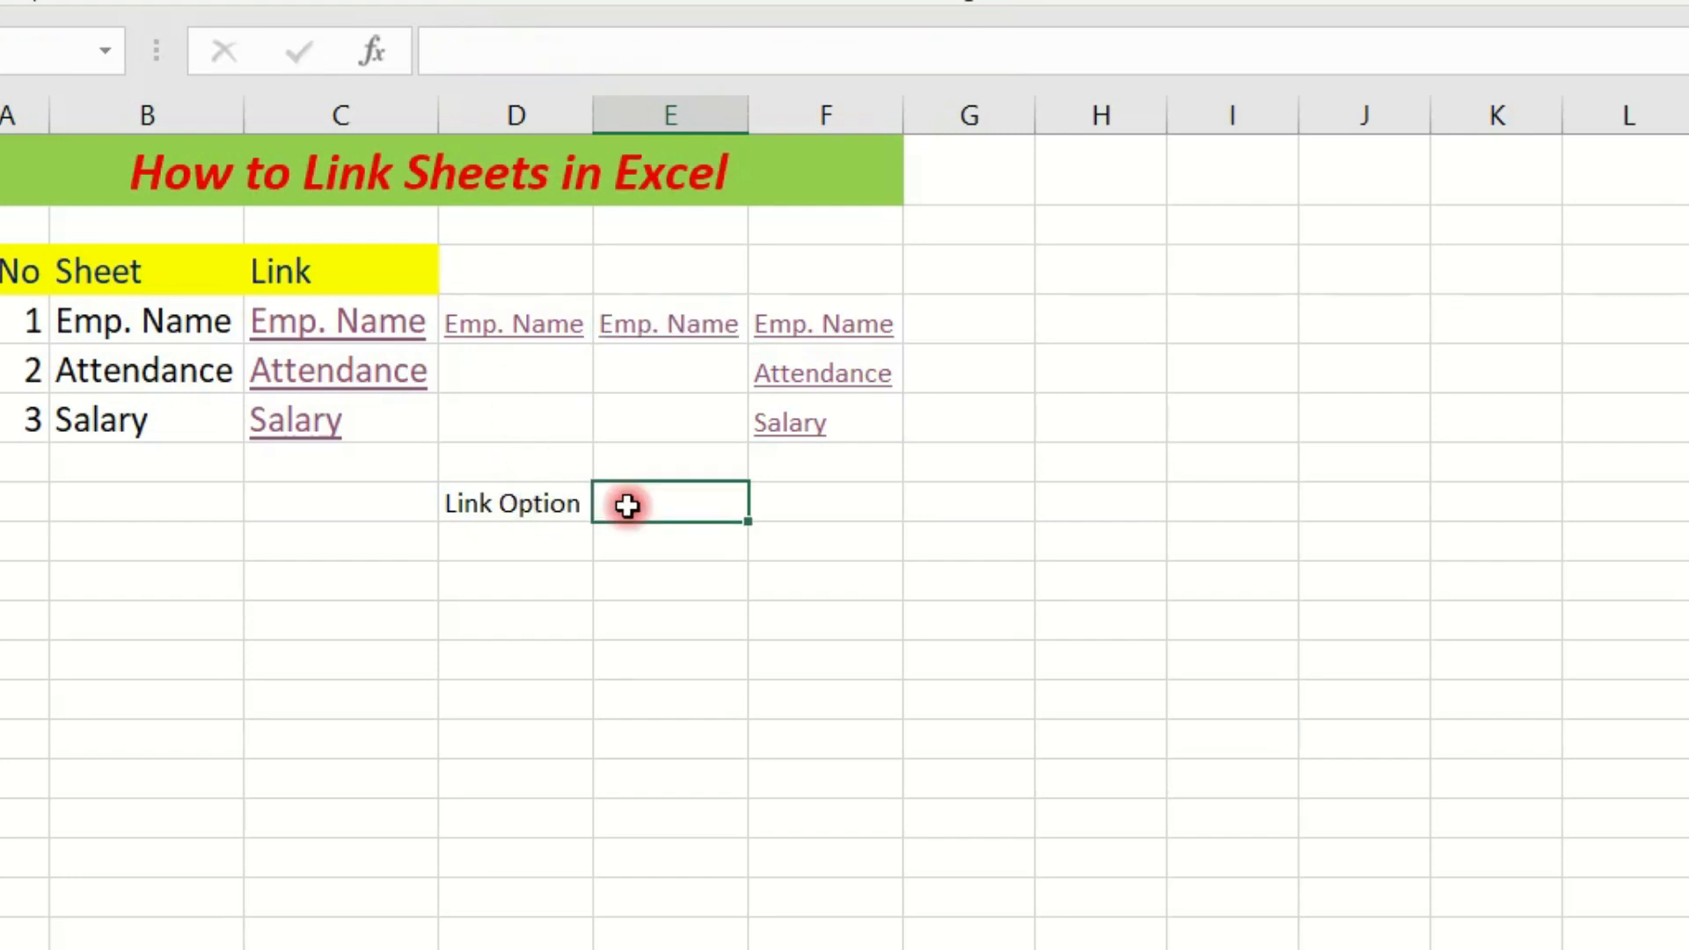
key("ctrl+v")
left_click_drag(755, 116, 755, 116)
double_click(754, 117)
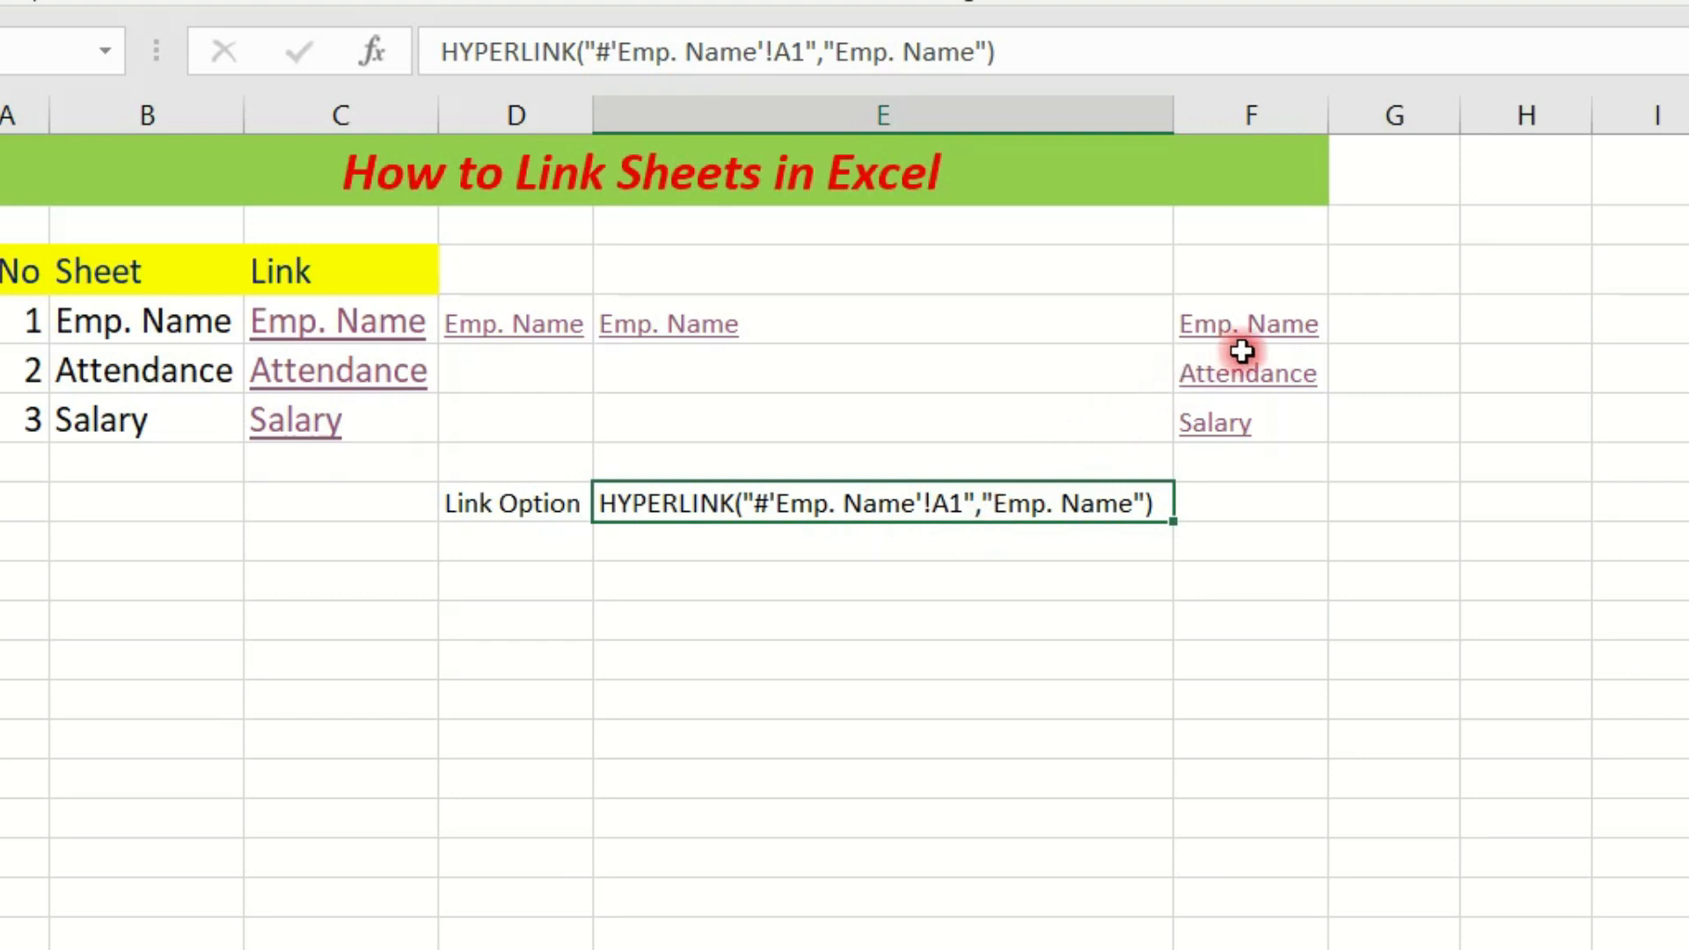
Step: Copy F4's formula text without its equals sign into F8 as HYPERLINK("#'"&B4&"'!A1",B4), and autofit column F
left_click(1252, 517)
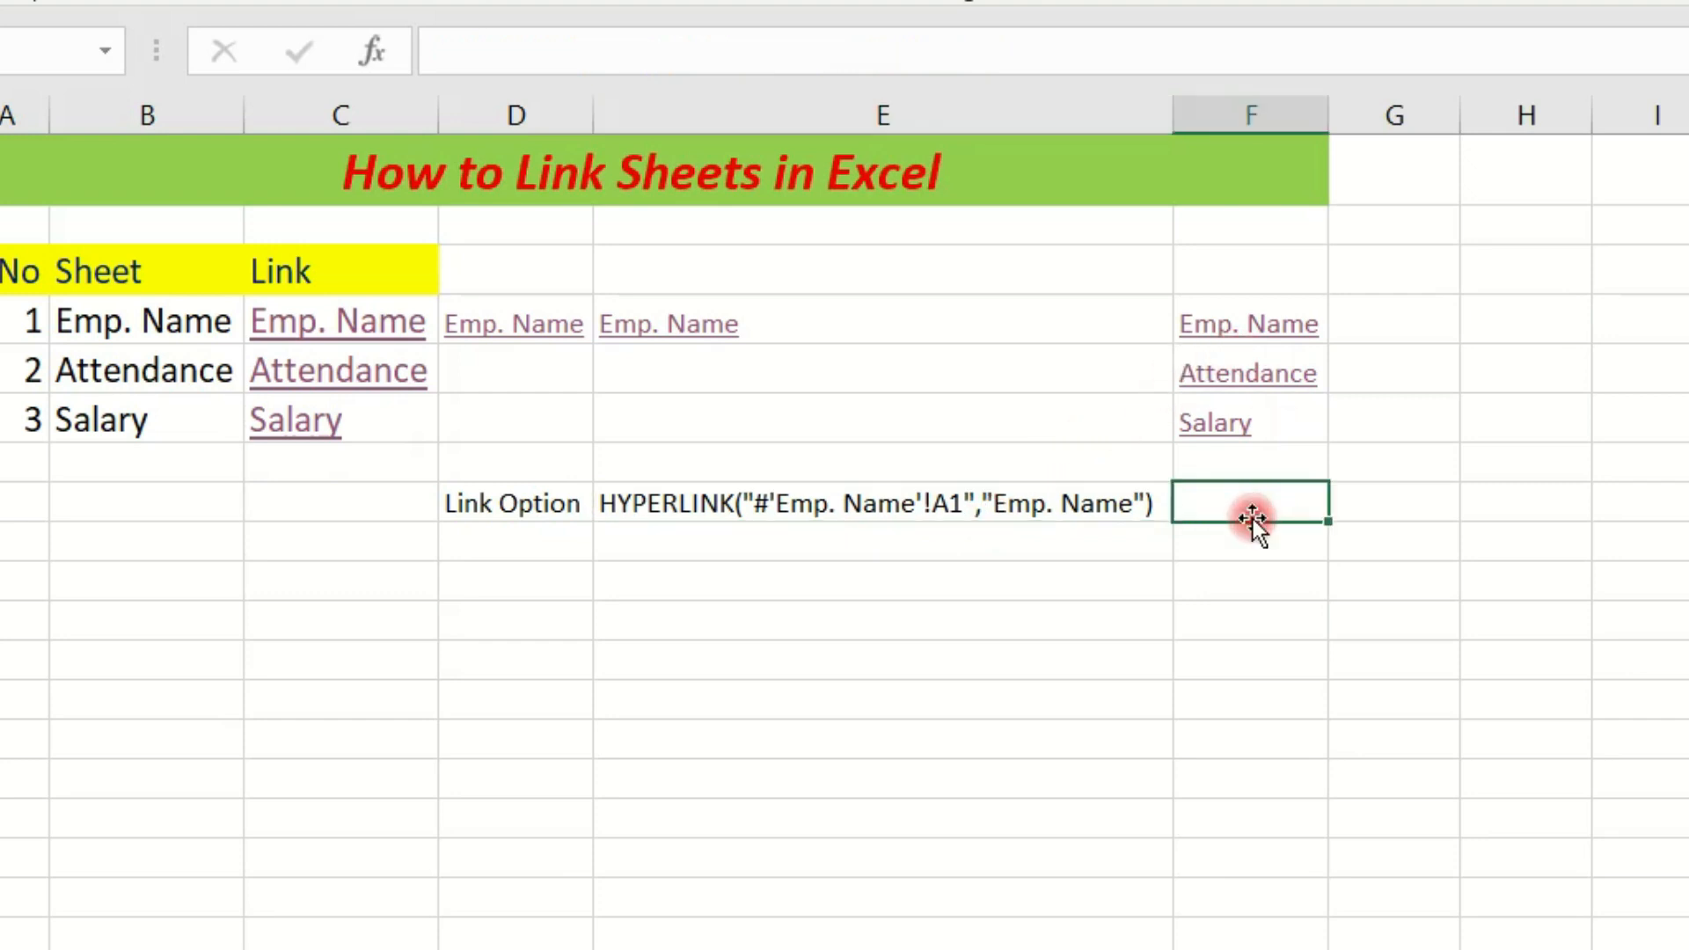
left_click(1242, 347)
left_click_drag(832, 51, 473, 51)
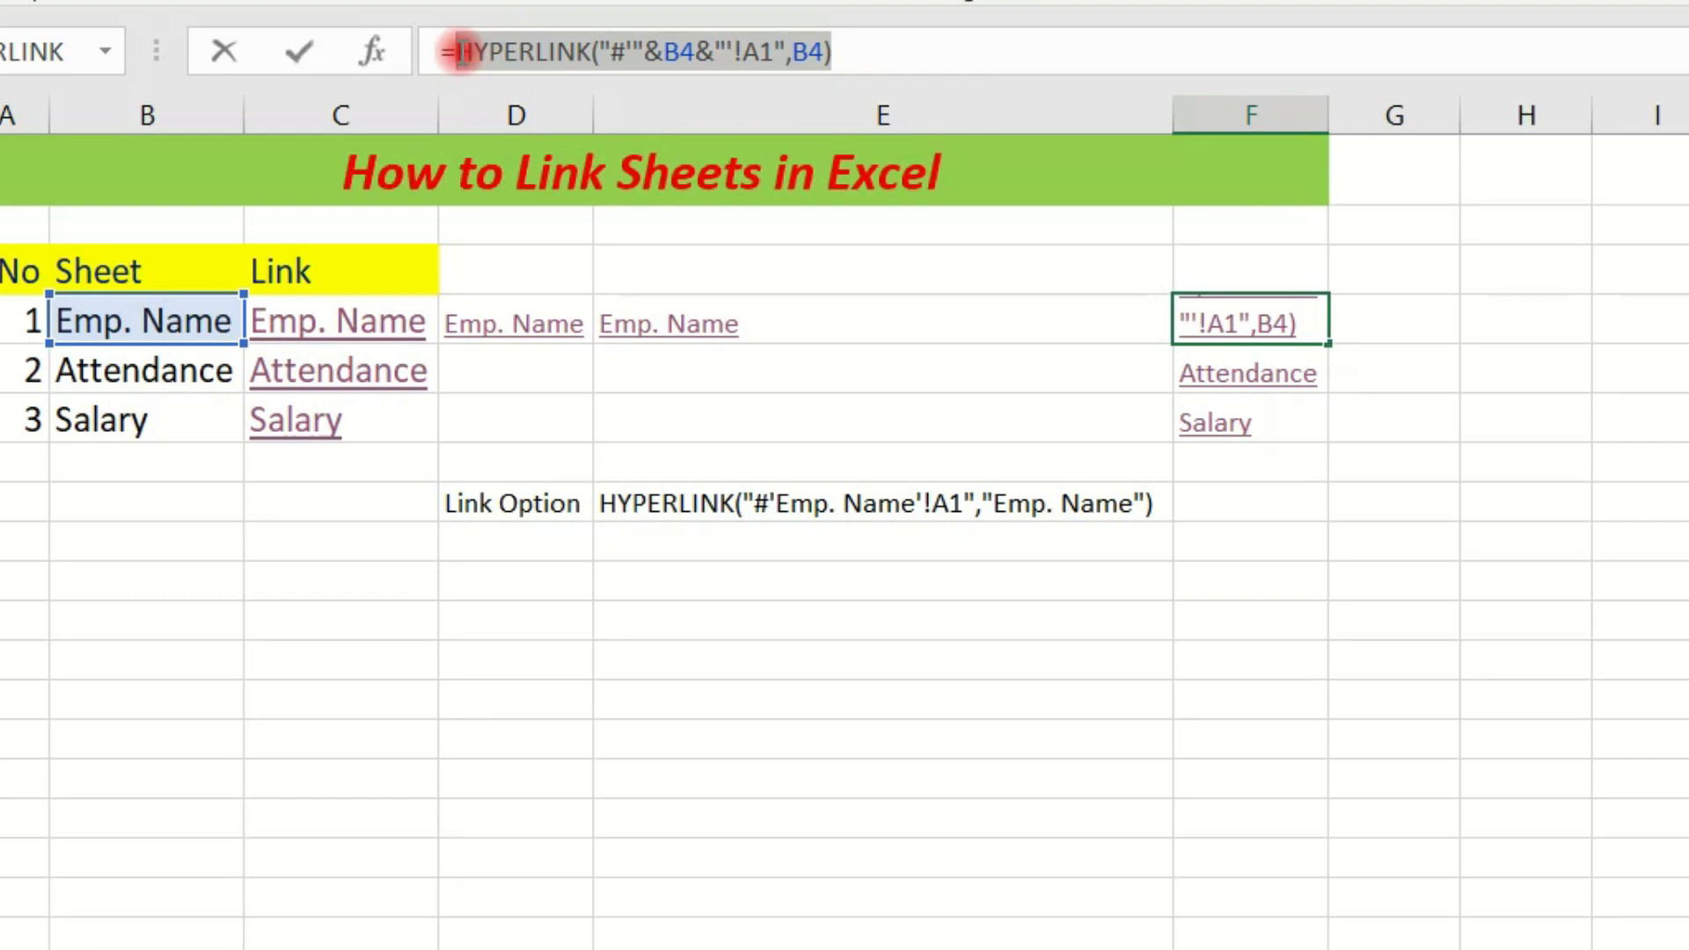
key("Escape")
left_click(1262, 495)
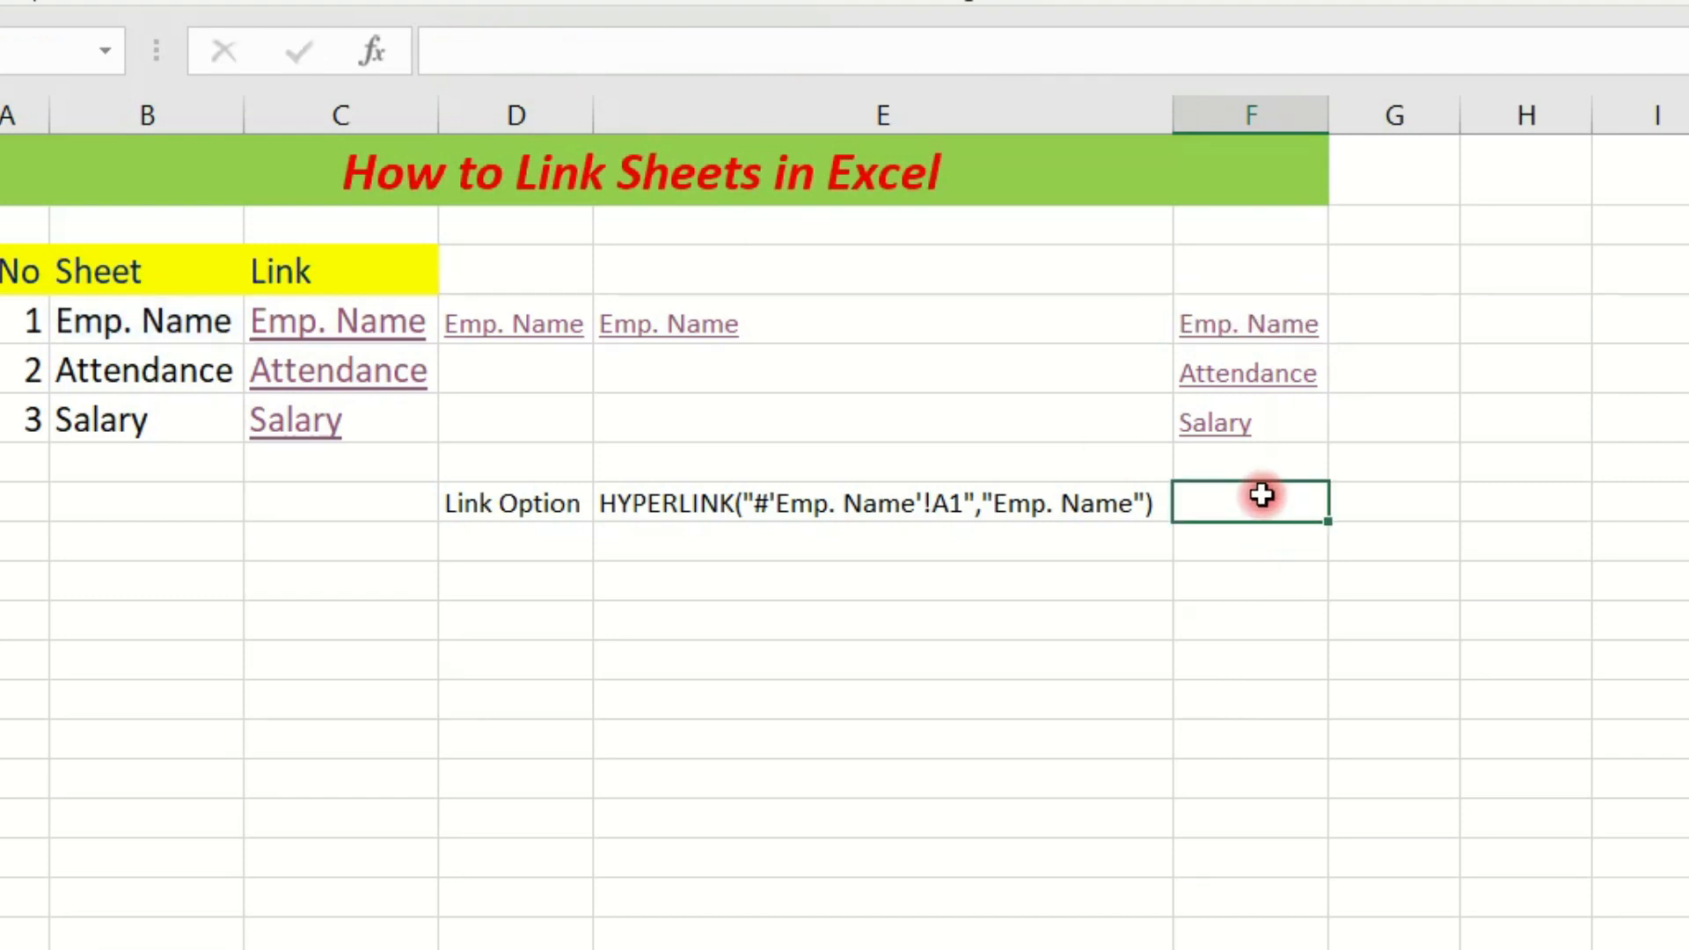
type("HYPERLINK(\"#'\"&B4&\"'!A1\",B4)")
left_click_drag(1328, 112, 1328, 112)
double_click(1329, 112)
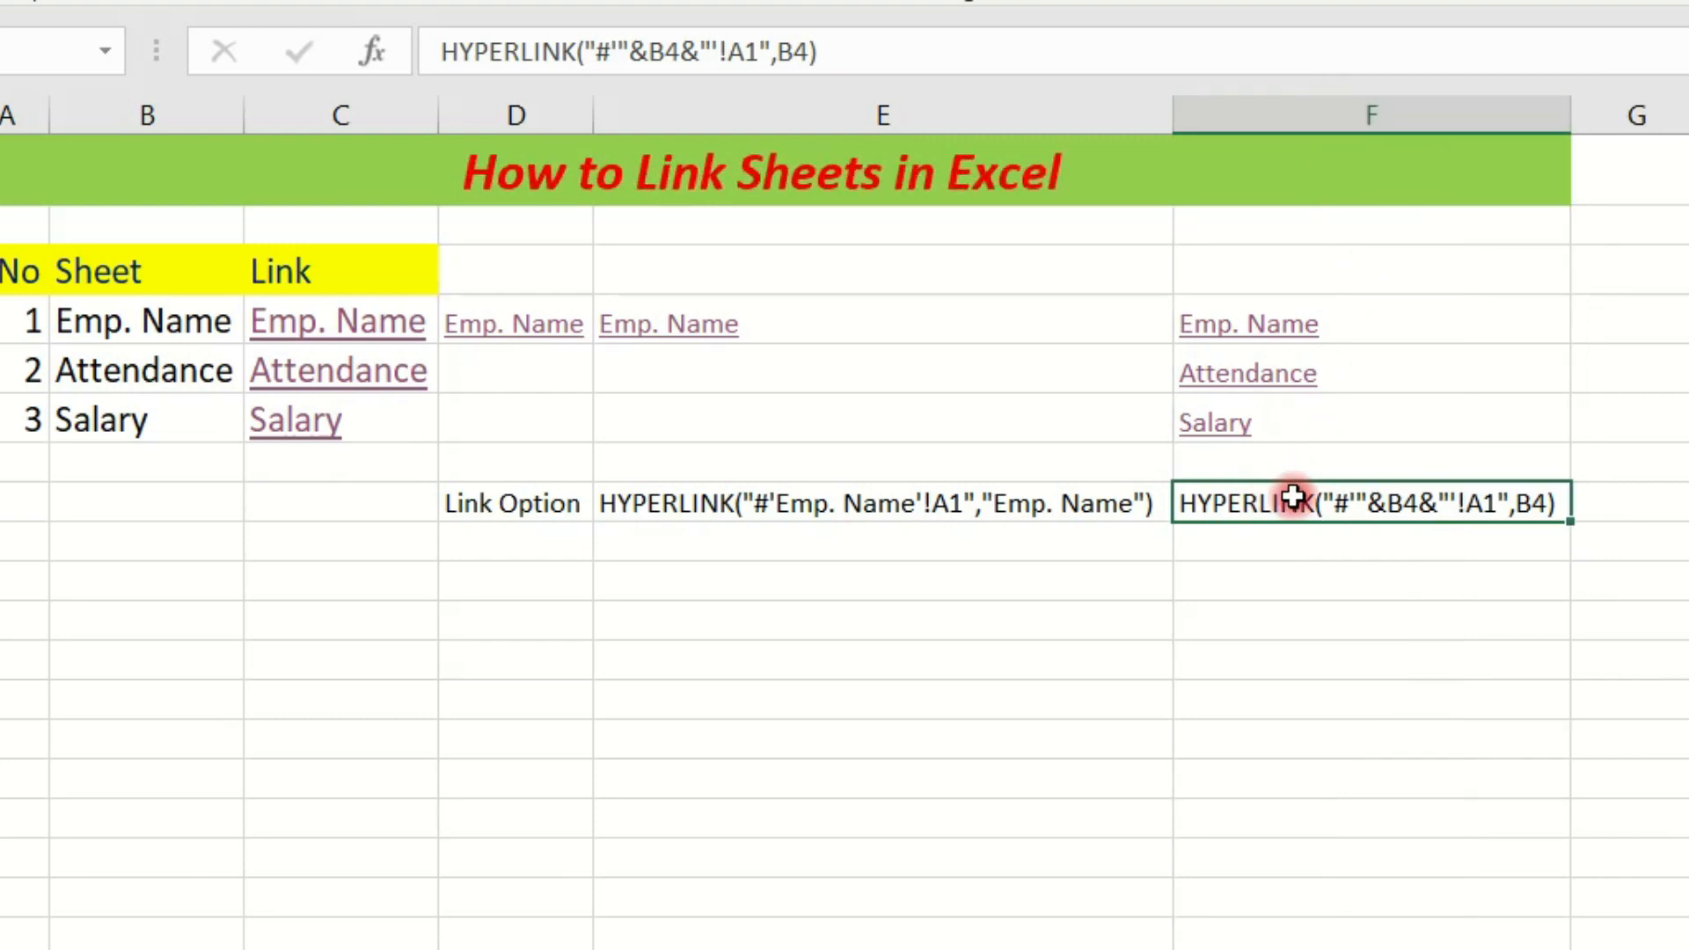